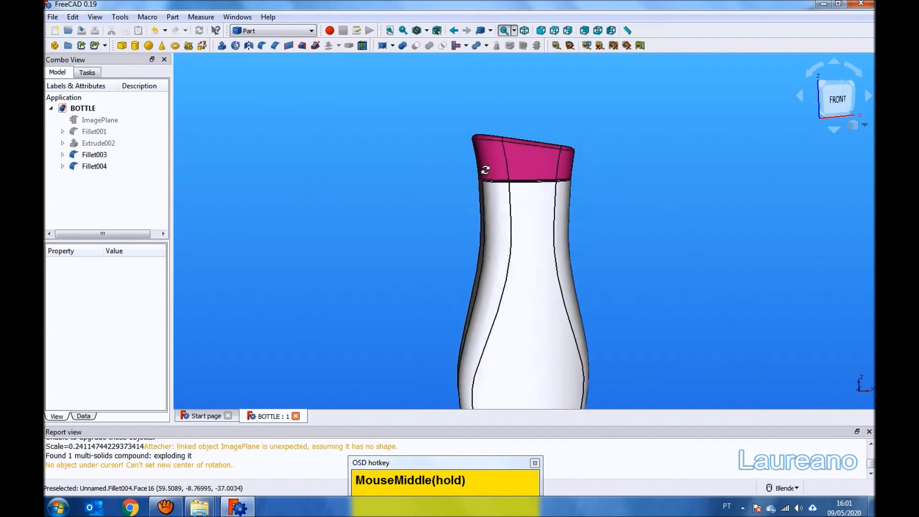
- Examine the finished bottle model's cap, body and rounded base from several angles
scroll(529, 273, down, 3)
scroll(496, 297, up, 5)
scroll(495, 297, up, 2)
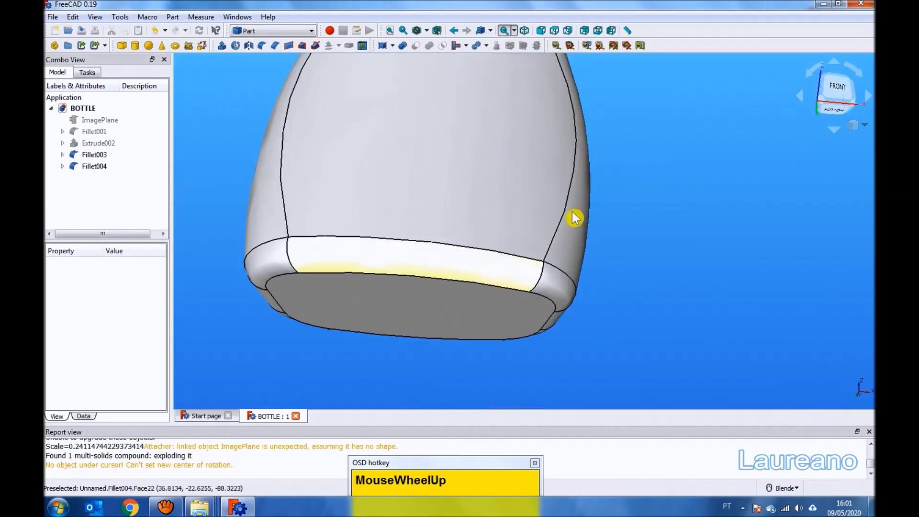
middle_drag(577, 218, 522, 283)
scroll(521, 283, down, 5)
middle_drag(525, 242, 441, 177)
scroll(427, 137, up, 4)
middle_drag(575, 223, 590, 177)
scroll(592, 183, down, 3)
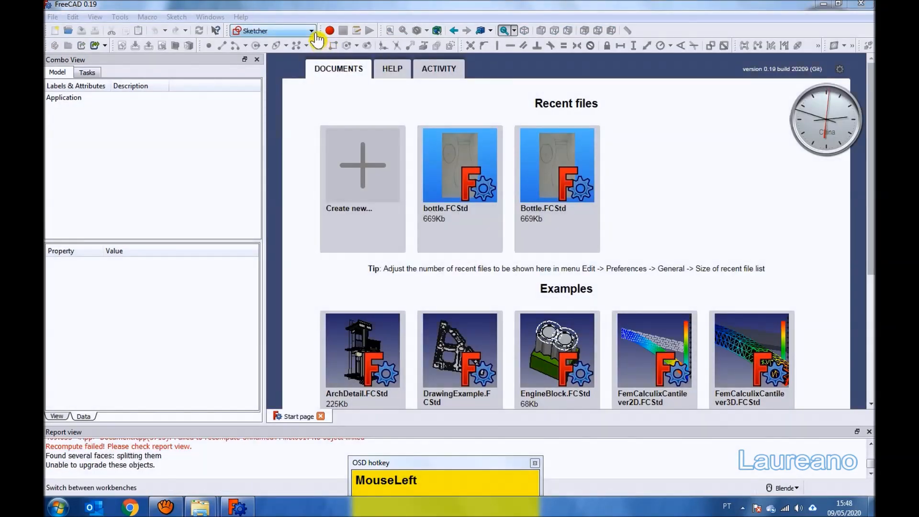
- Switch to the Start workbench and create a new empty document
click(312, 31)
click(252, 273)
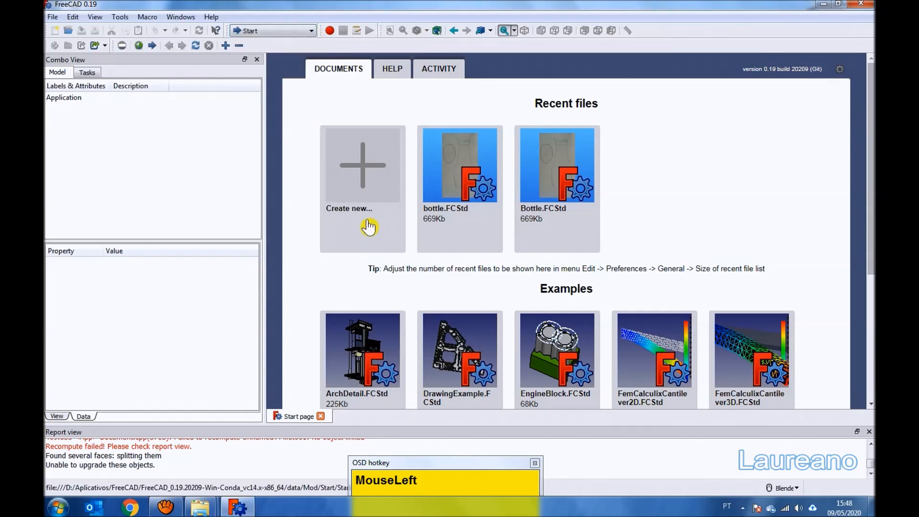
click(56, 31)
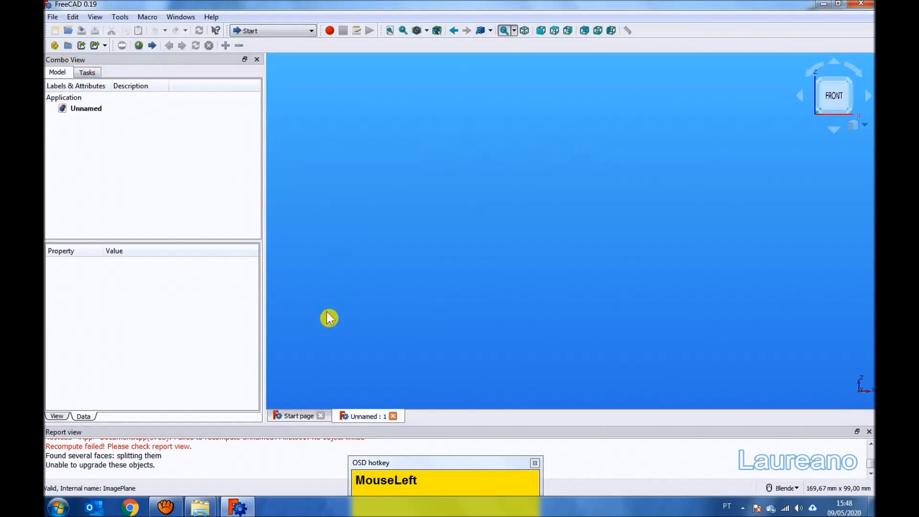
- Save the new document as BOTTLE and dismiss the missing-file warning
click(82, 31)
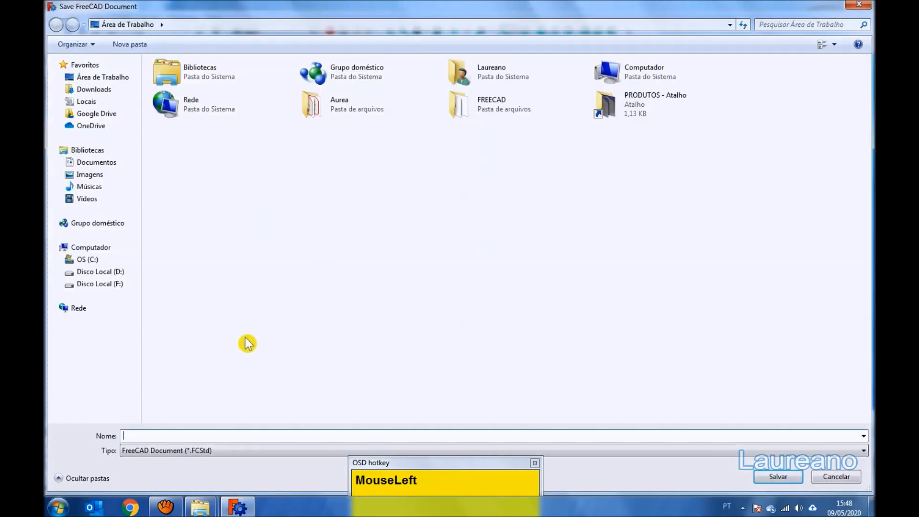
text(BOTT)
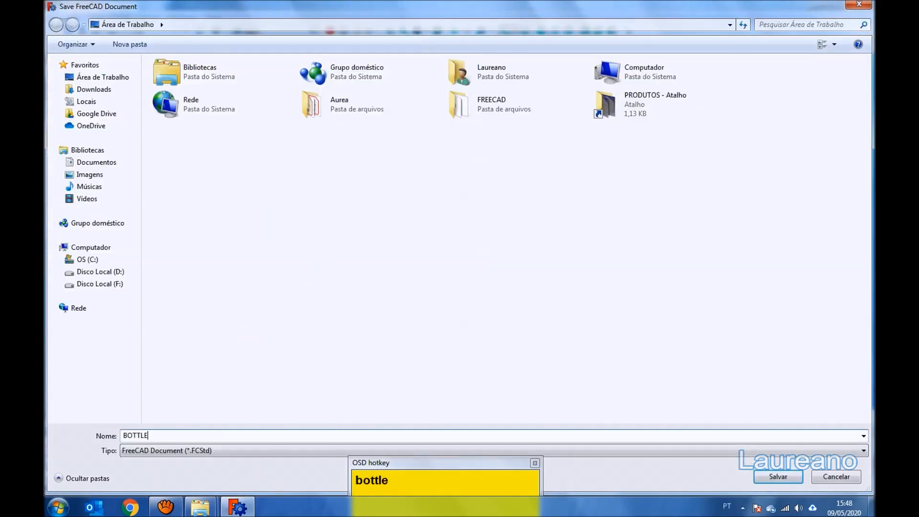
text(LE)
key(Return)
click(504, 267)
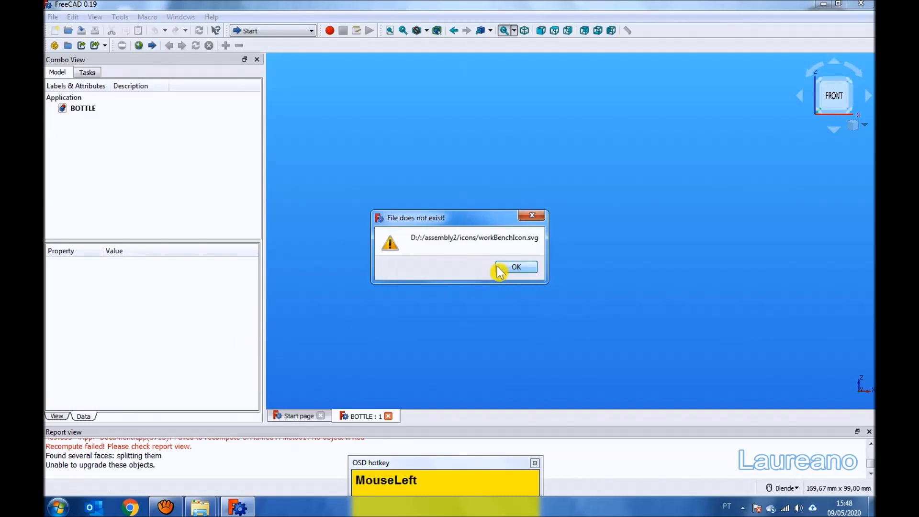
click(507, 268)
- In the Image workbench, import the picture 20200509_093535 from the EMBALAGEM SHAMPOO folder as an image plane on the XZ-plane
click(312, 30)
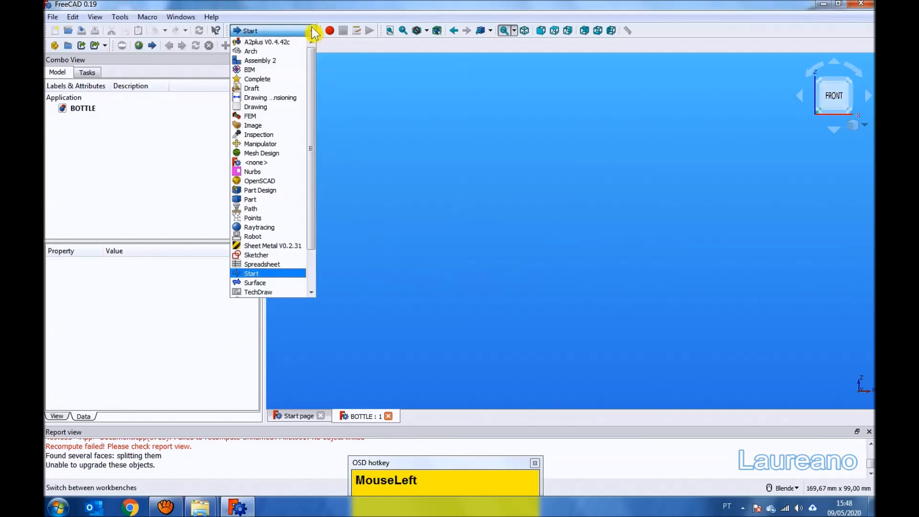
click(263, 126)
click(136, 45)
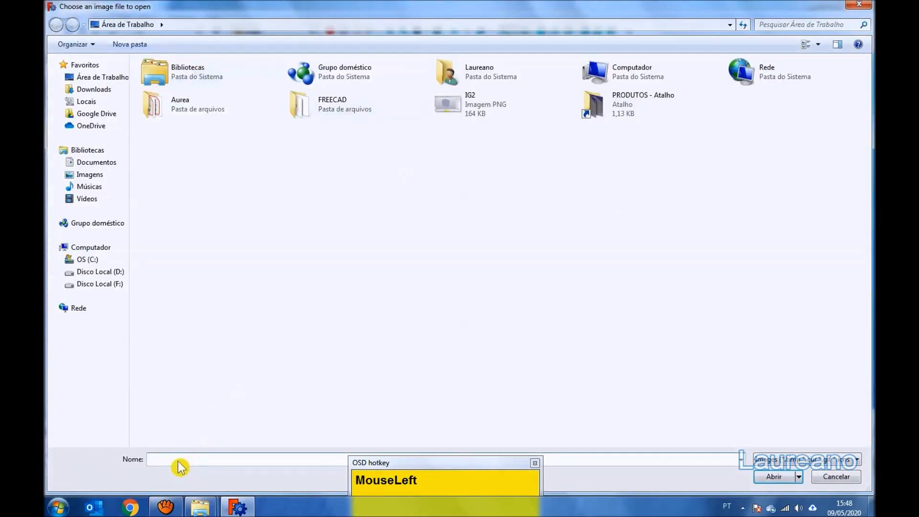
text(D:\Projetos\Biblioteca FreeCAD\2 - FOTOS E IMAGENS\EMBALAGEM SHAMPOO)
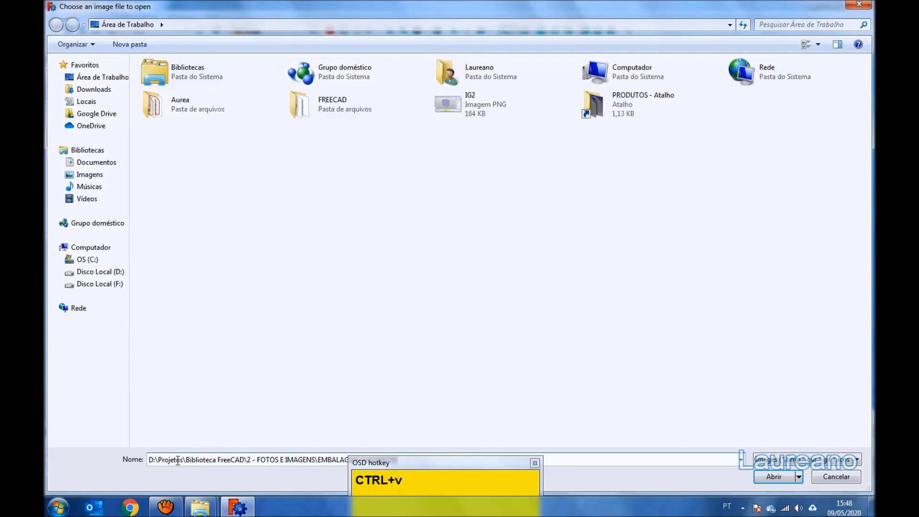
key(Return)
click(173, 89)
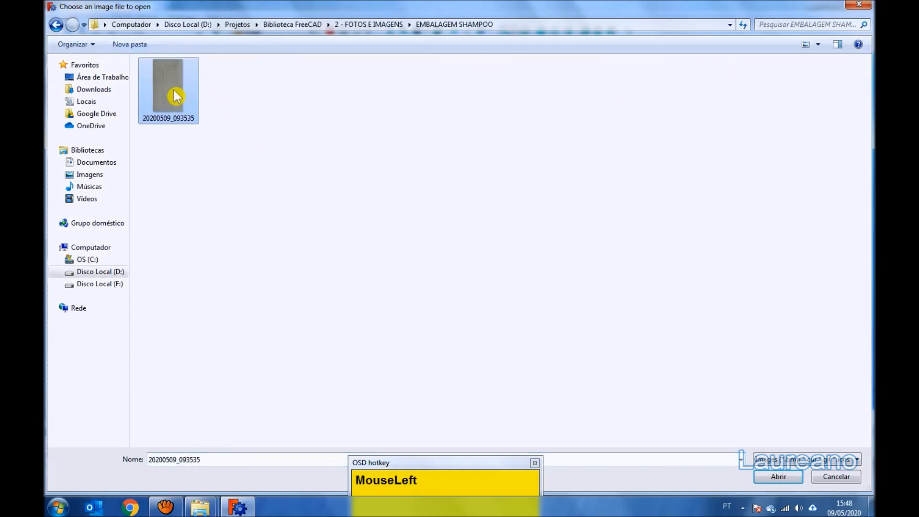
click(775, 478)
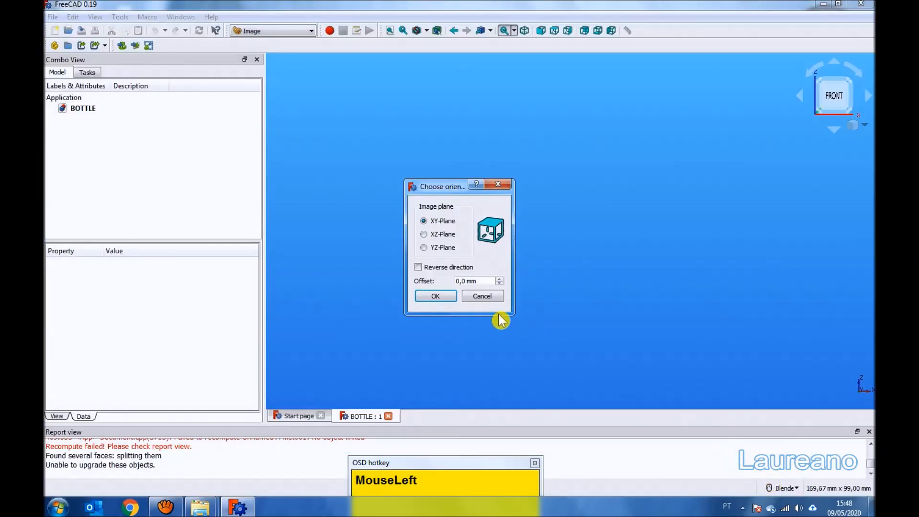
click(436, 297)
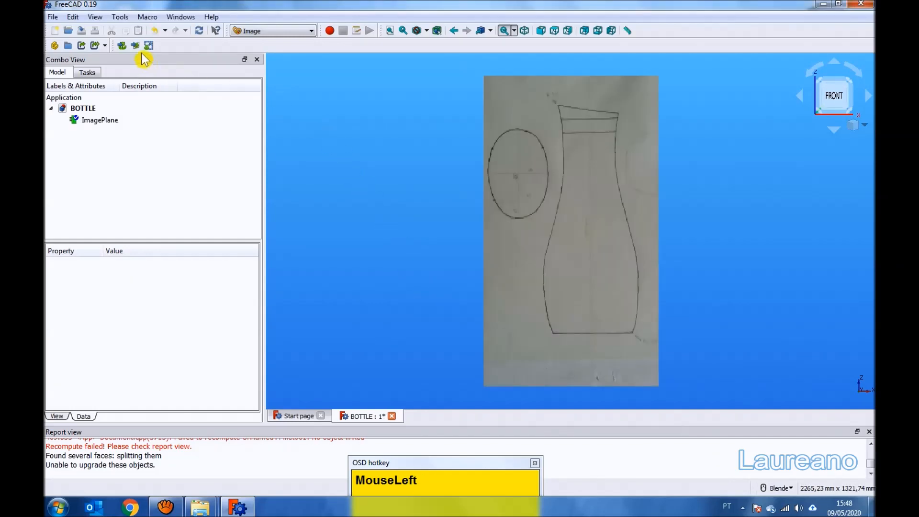
- Scale the image plane so that the bottle body's widest part, picked between its two side outlines, equals 85 mm
scroll(643, 291, up, 5)
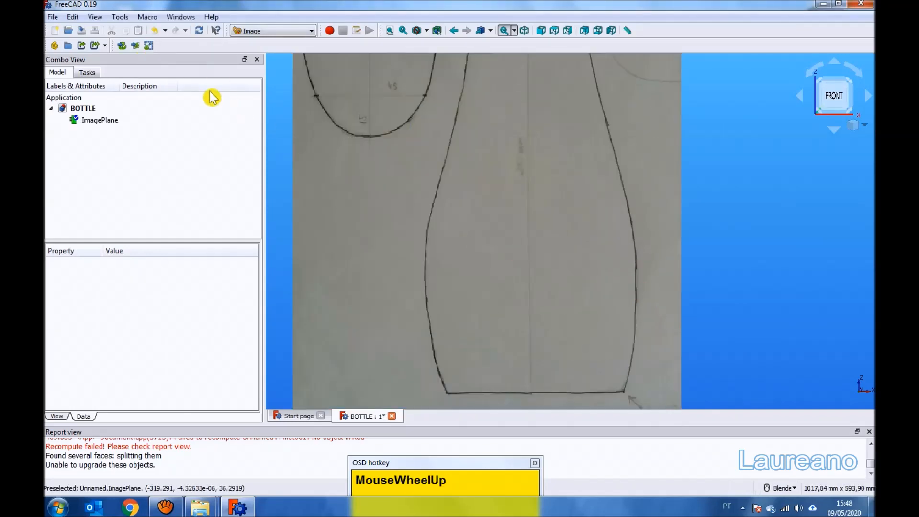
click(93, 121)
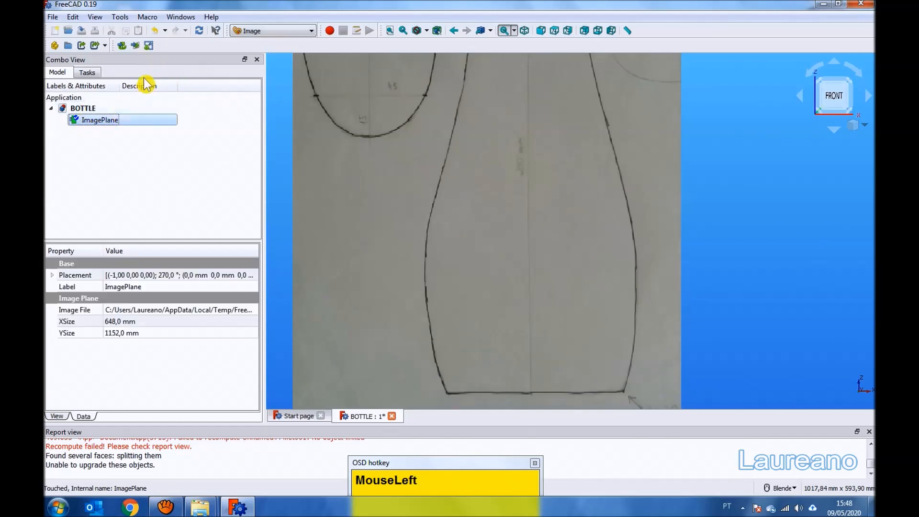
click(149, 46)
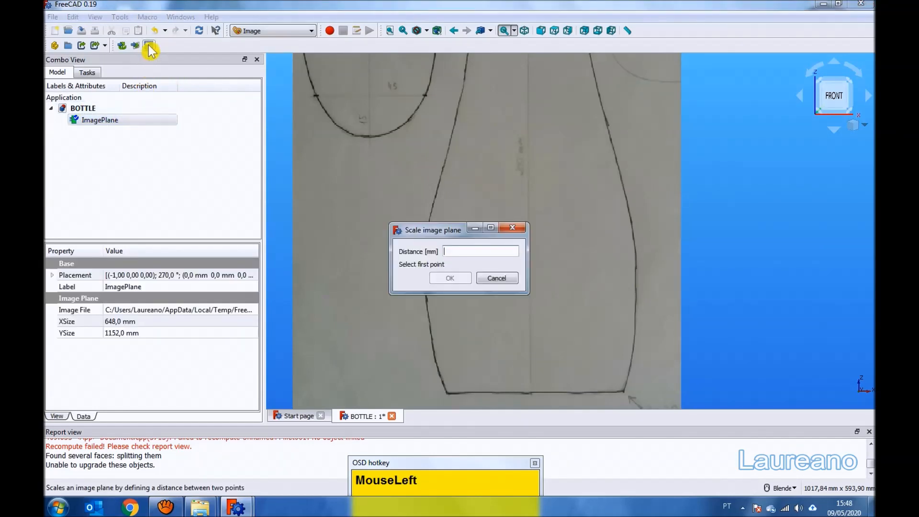
drag(432, 228, 454, 112)
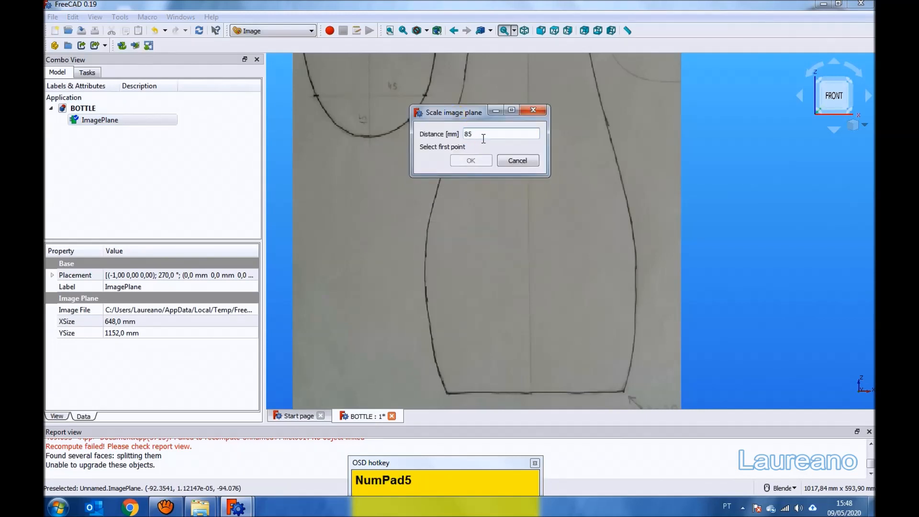
click(426, 271)
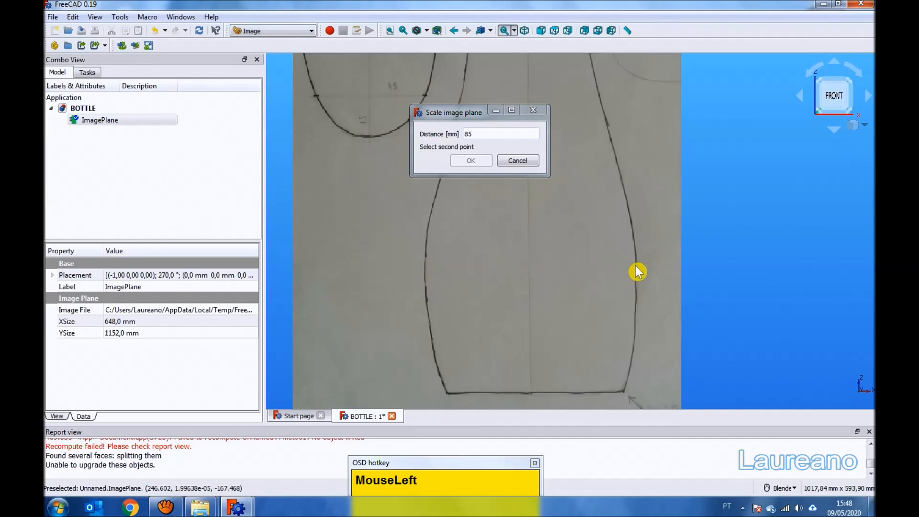
click(638, 270)
click(477, 160)
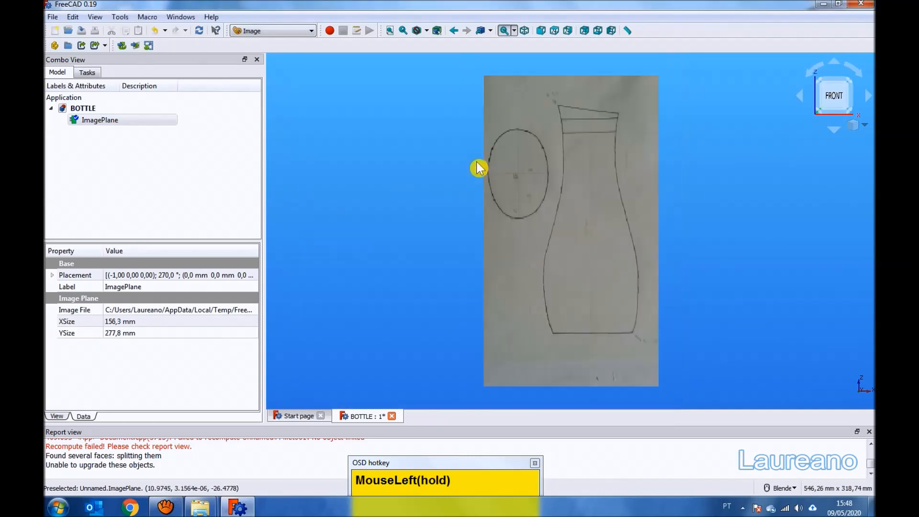
- Check the scaled bottle drawing and switch to the Sketcher workbench
scroll(675, 297, up, 3)
scroll(548, 291, down, 3)
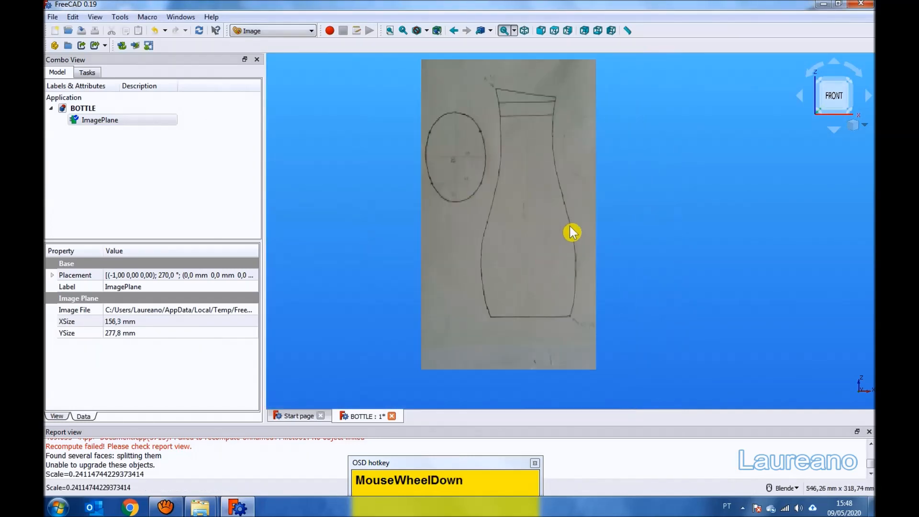
scroll(545, 296, up, 3)
click(312, 31)
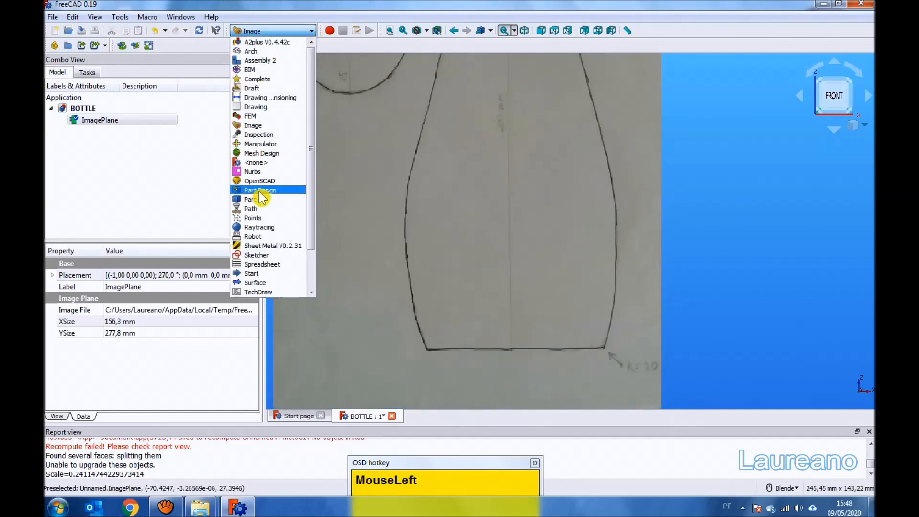
click(259, 255)
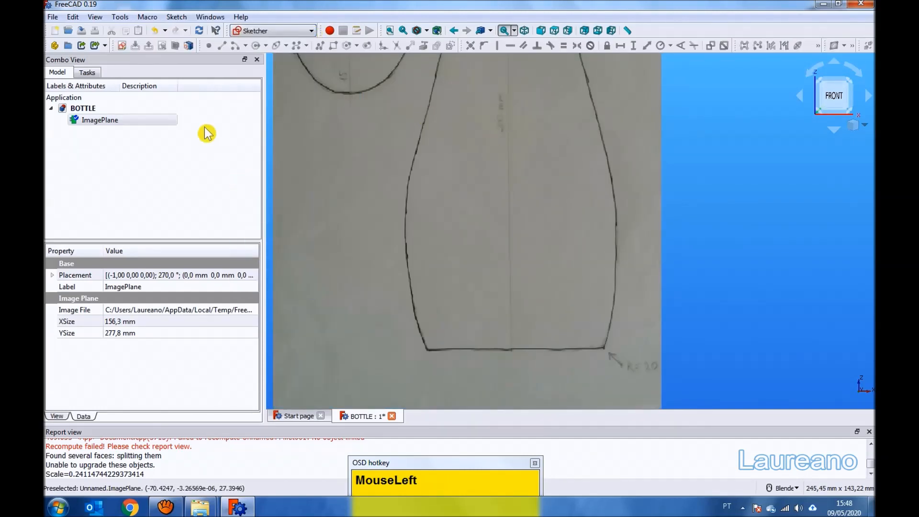
- Try to create a new sketch attached to the selected image plane
scroll(421, 247, down, 3)
click(121, 45)
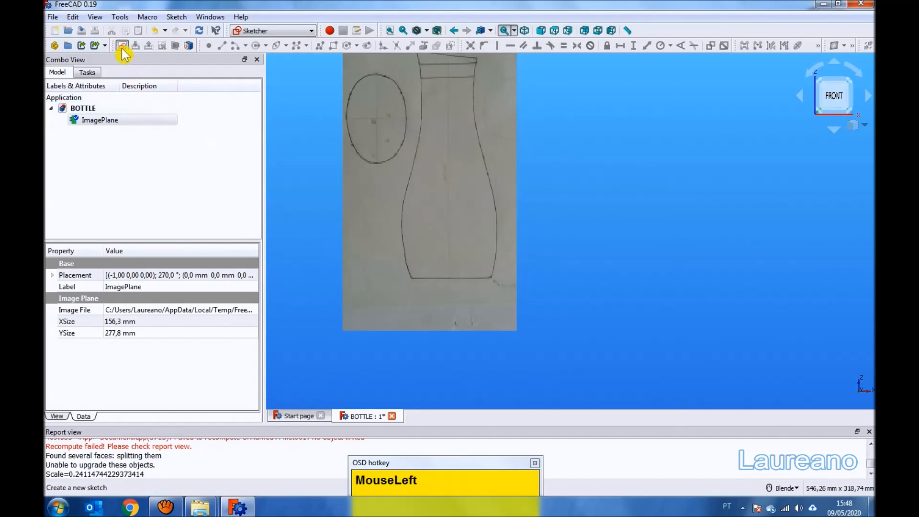
click(533, 268)
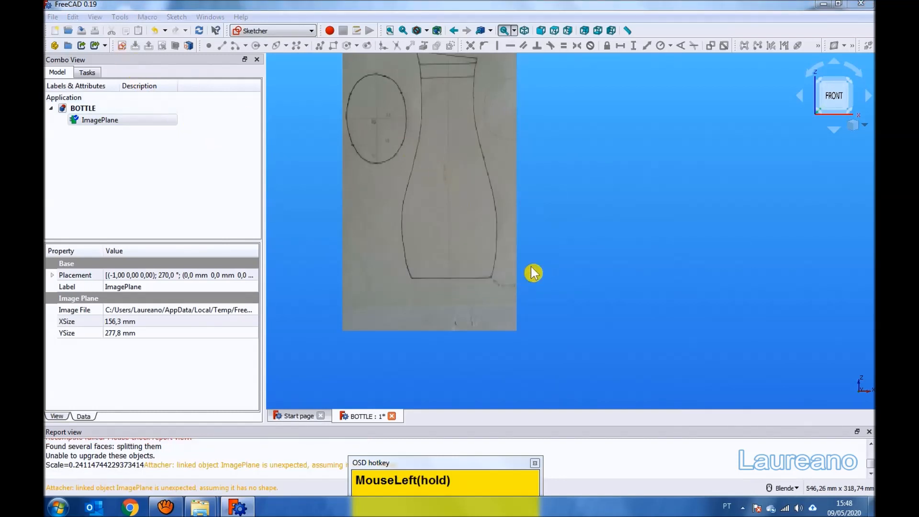
- Deselect the image plane and create a new sketch on the XZ-plane with 0 mm offset
click(587, 209)
click(390, 30)
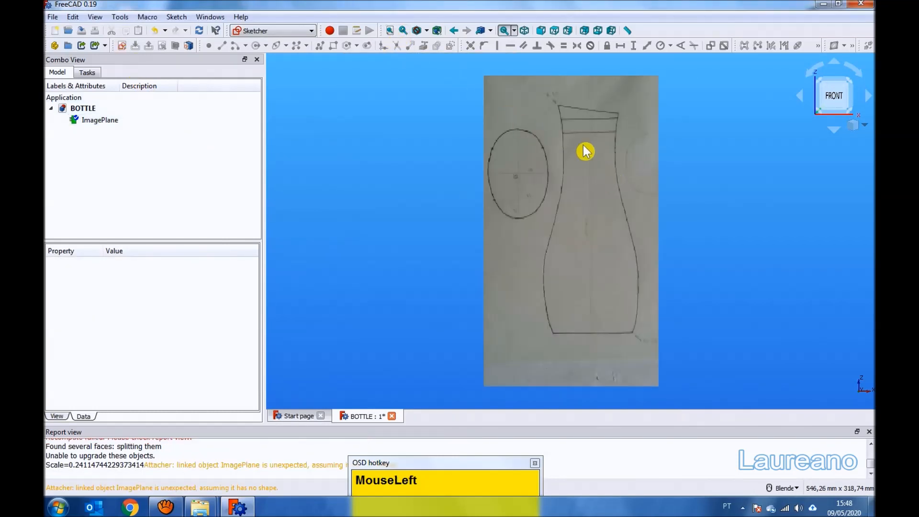
click(524, 30)
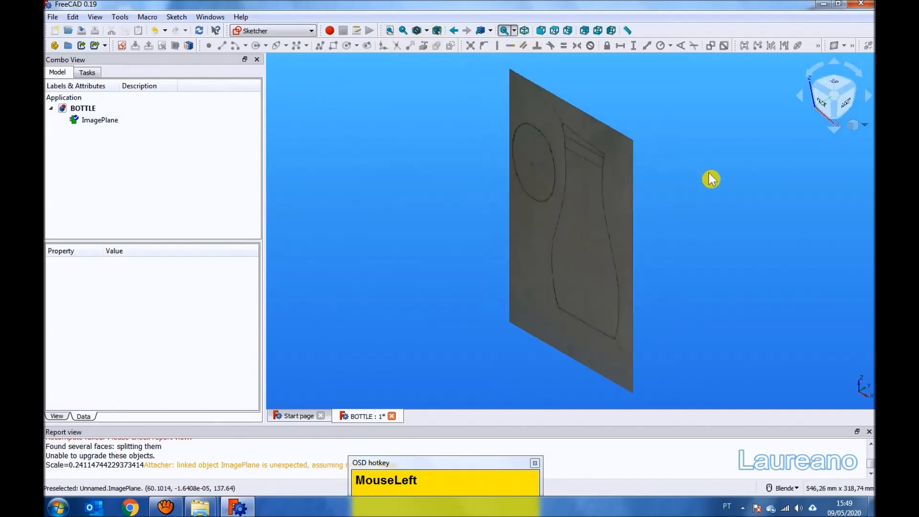
click(117, 46)
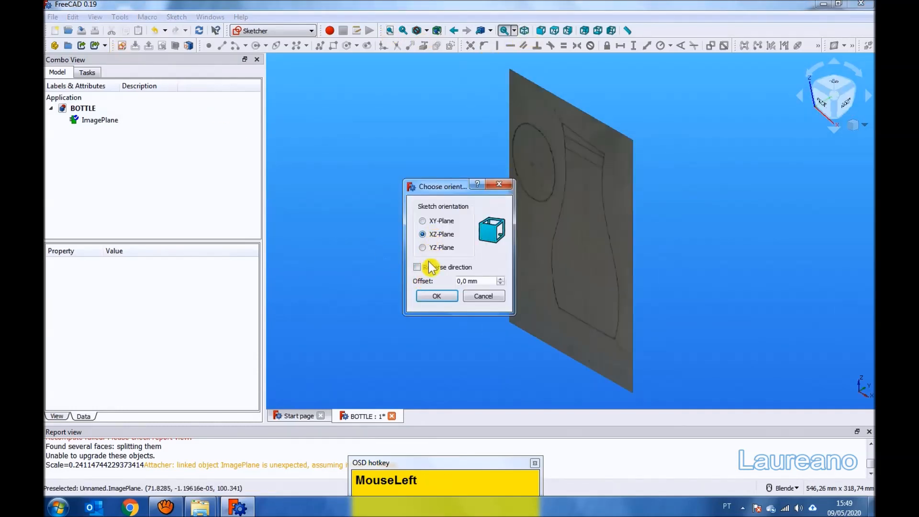
click(436, 297)
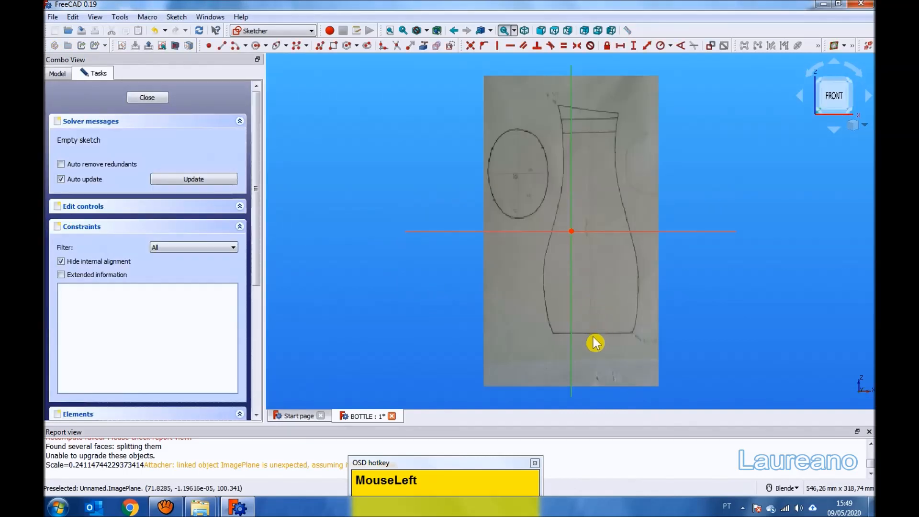
- Start a B-spline at the bottle's lower left corner and place its first four control points up the left outline
scroll(598, 338, up, 3)
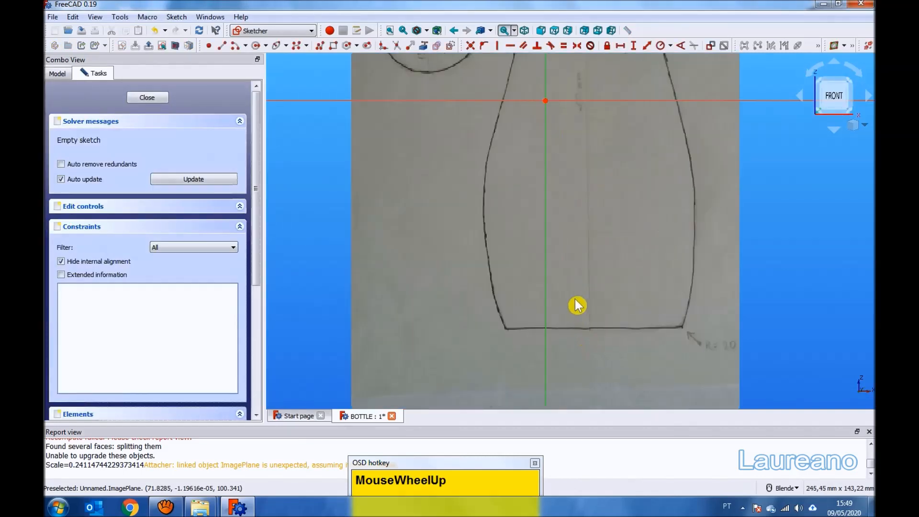
click(303, 45)
scroll(527, 315, up, 3)
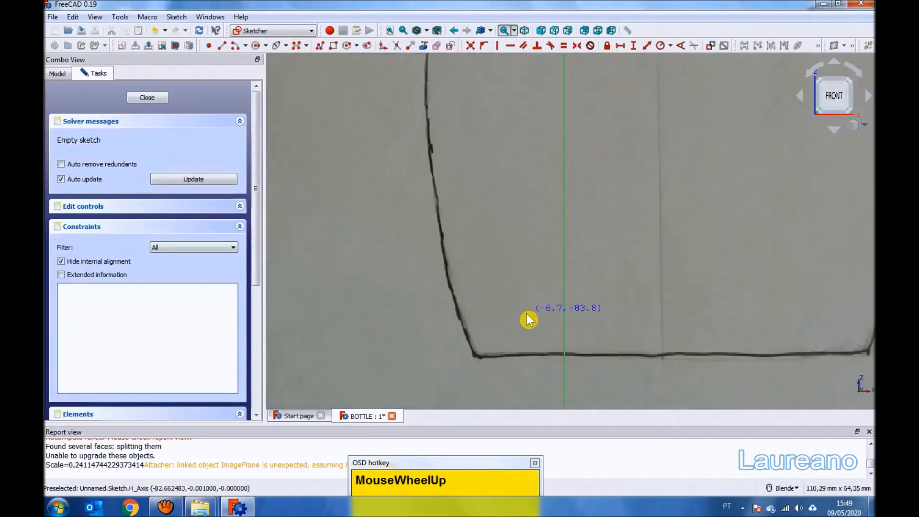
click(474, 358)
click(448, 284)
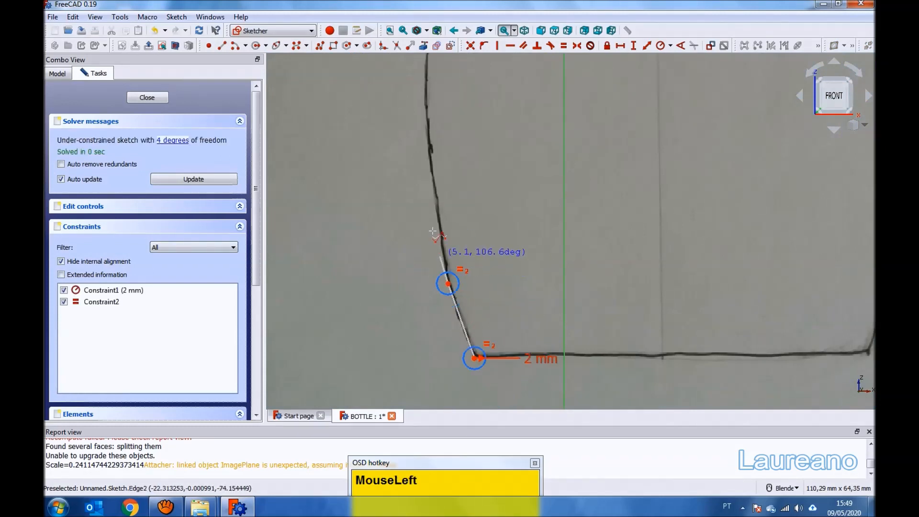
click(432, 177)
click(425, 104)
- Add four more B-spline control points up the bottle's left outline, ending just above the horizontal axis
scroll(411, 202, down, 3)
scroll(416, 154, up, 5)
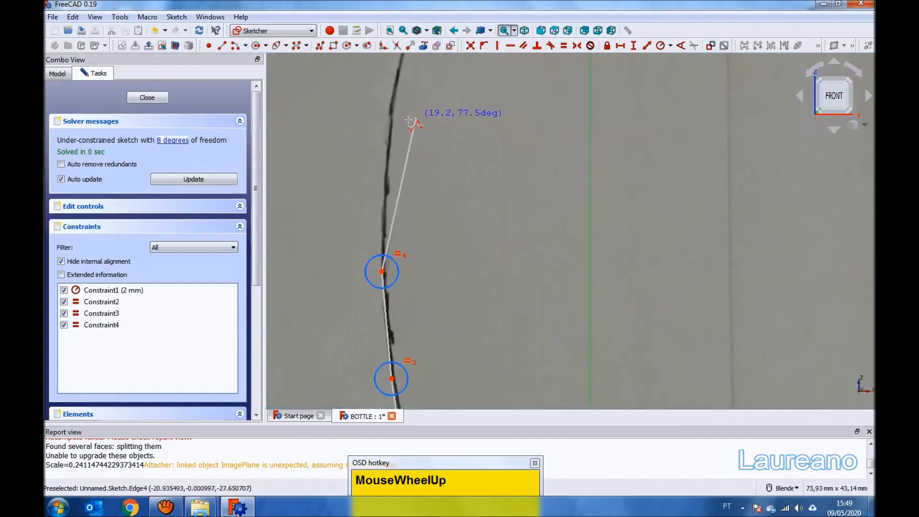
click(386, 161)
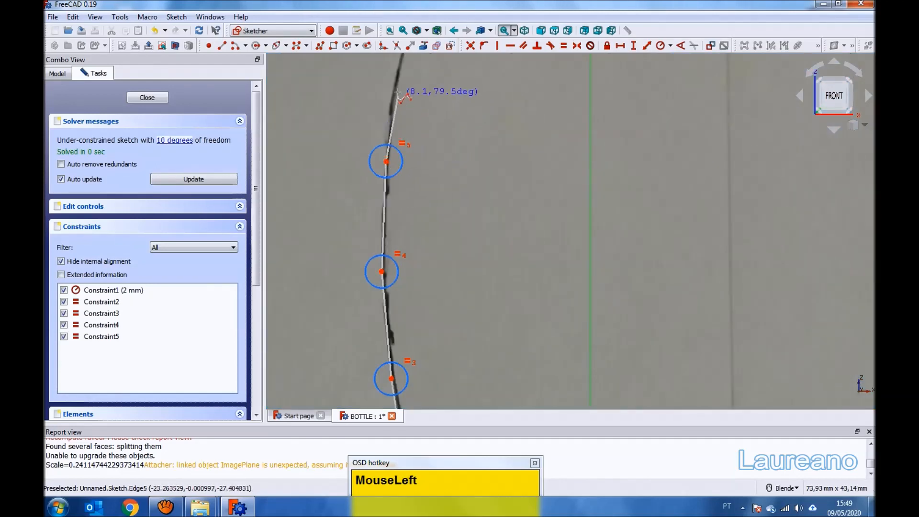
click(397, 83)
scroll(397, 86, down, 4)
scroll(379, 168, up, 4)
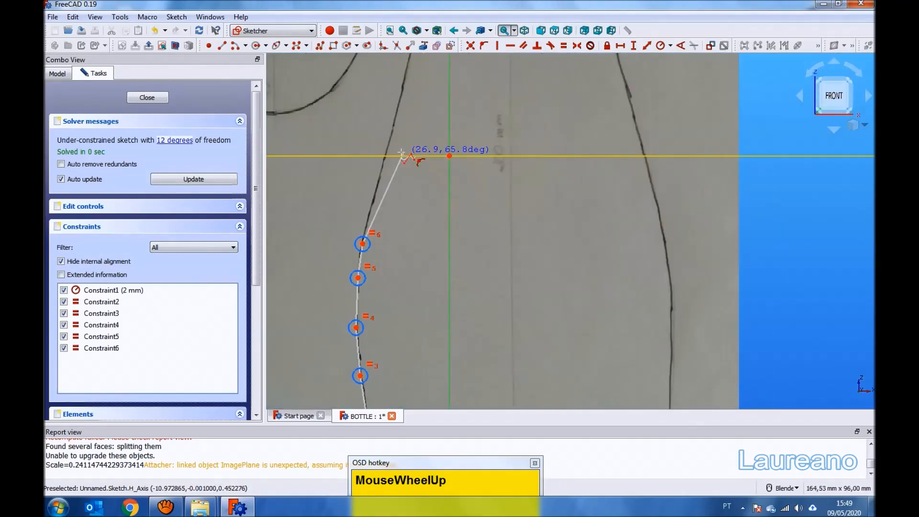
click(373, 174)
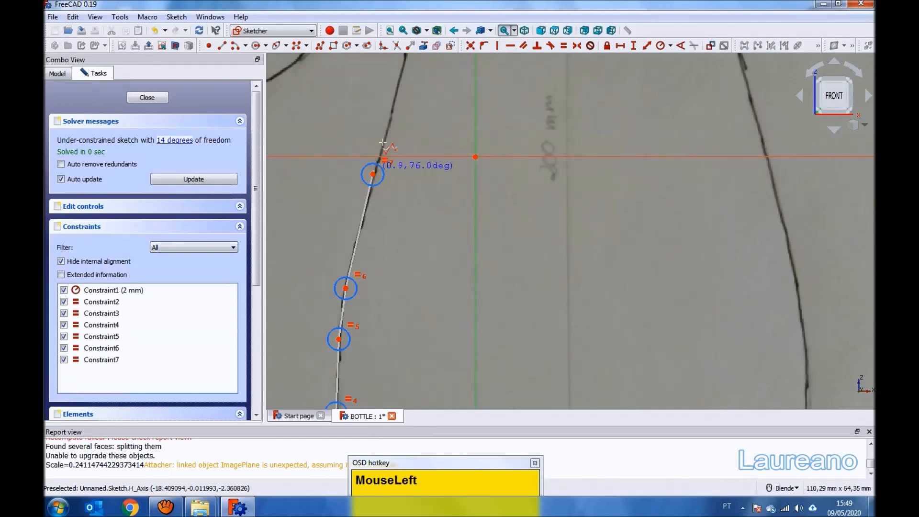
click(392, 103)
- Continue the B-spline with three control points along the left outline as the body narrows into the neck
scroll(394, 110, down, 3)
scroll(404, 123, up, 4)
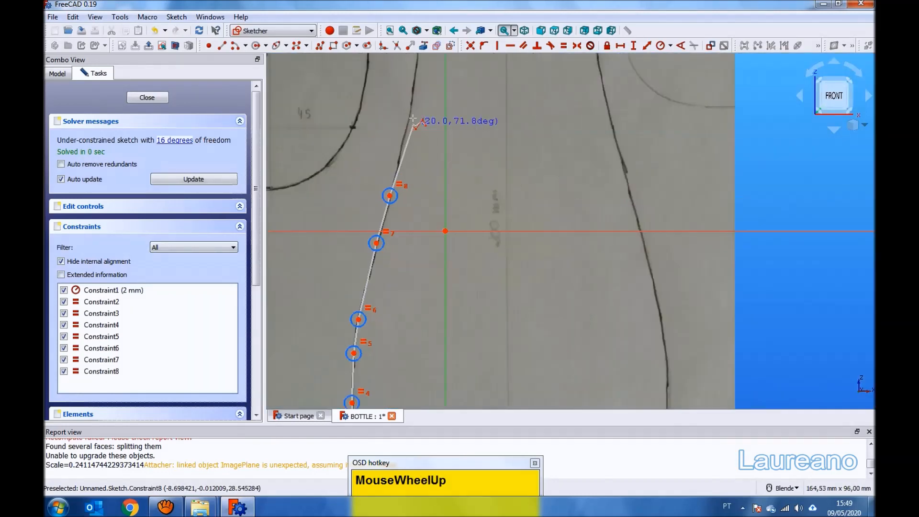
click(406, 116)
scroll(407, 119, down, 3)
scroll(427, 158, up, 4)
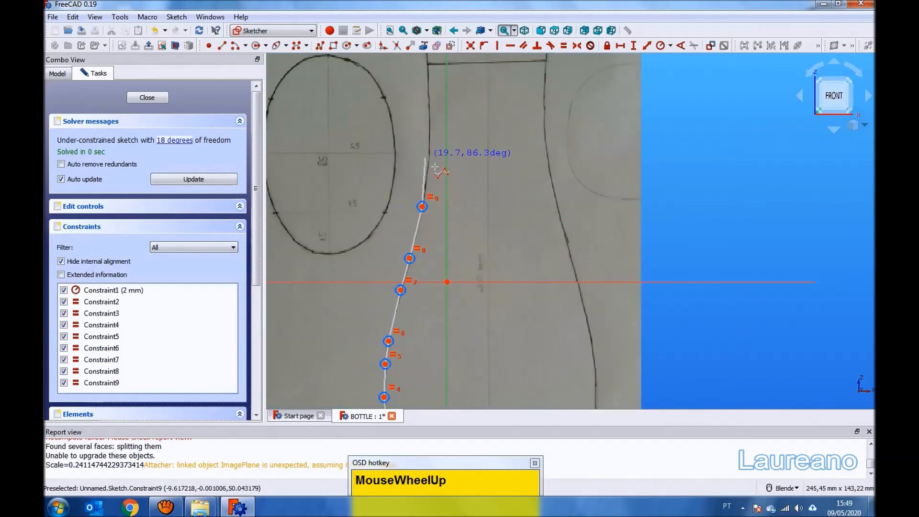
click(419, 162)
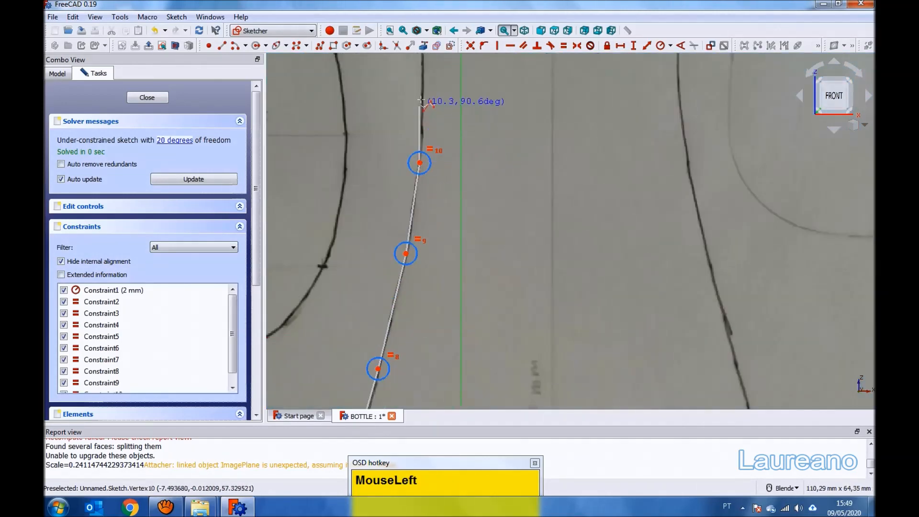
scroll(423, 100, down, 3)
scroll(430, 154, up, 4)
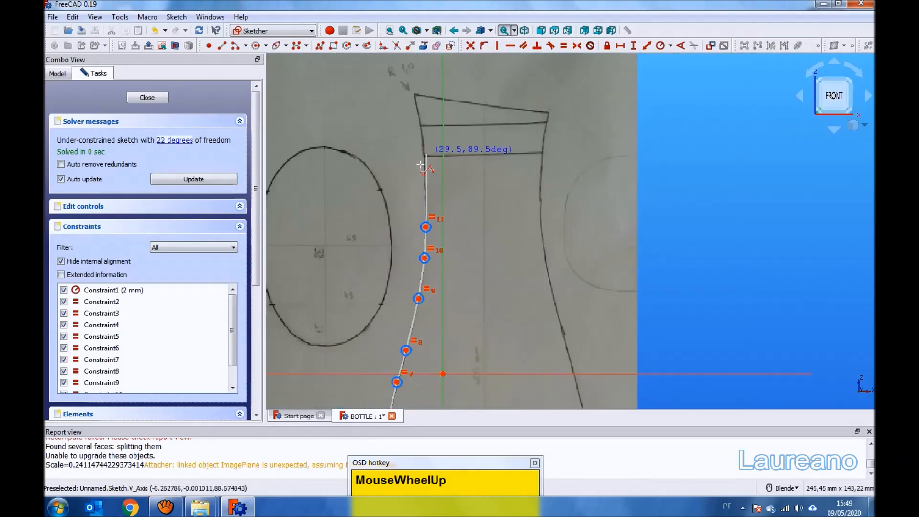
- Place the last five control points along the left neck outline to its top corner and finish the B-spline
click(416, 162)
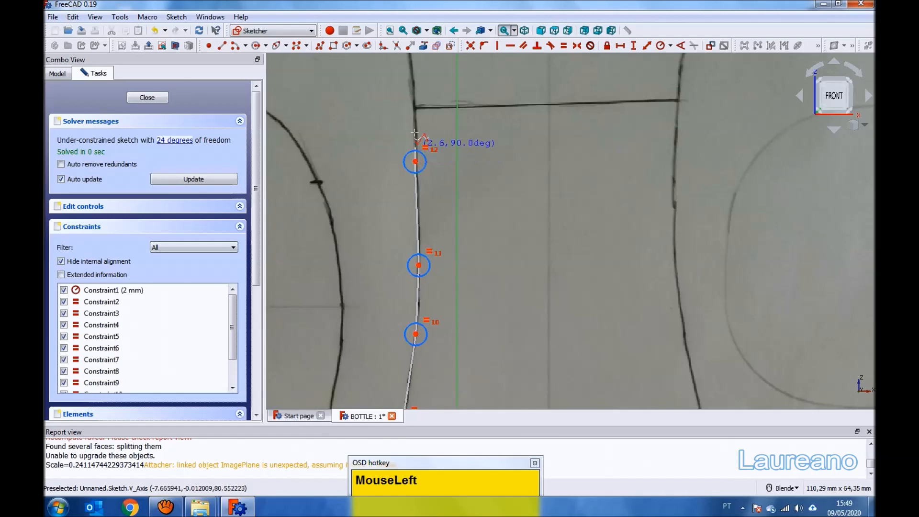
click(414, 107)
scroll(415, 110, down, 2)
scroll(419, 144, up, 4)
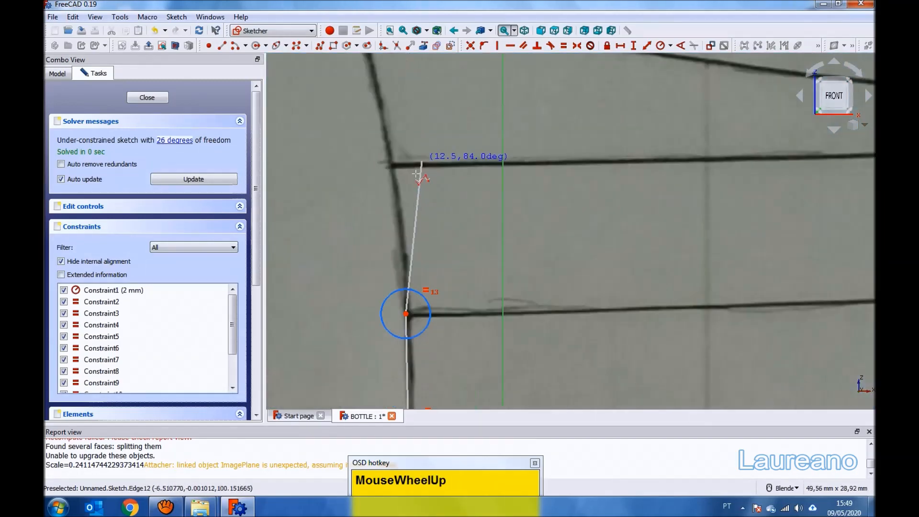
click(394, 189)
scroll(395, 187, down, 2)
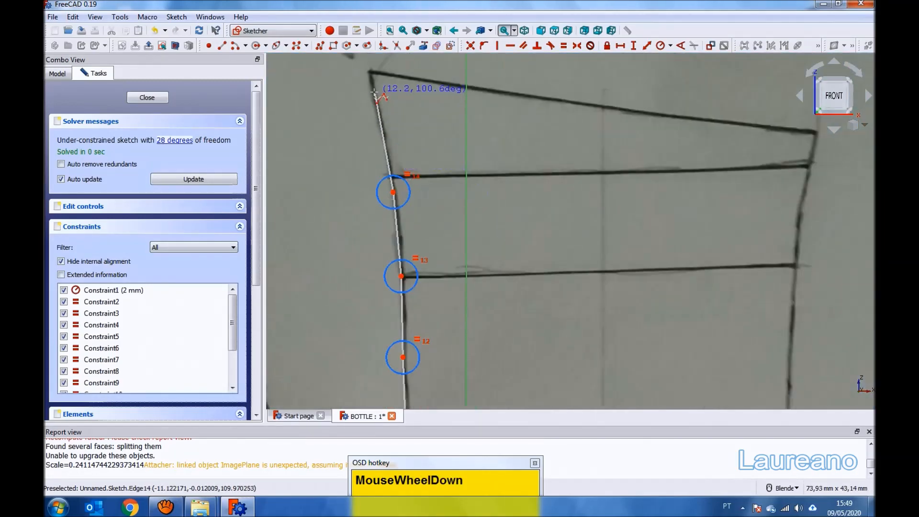
click(378, 116)
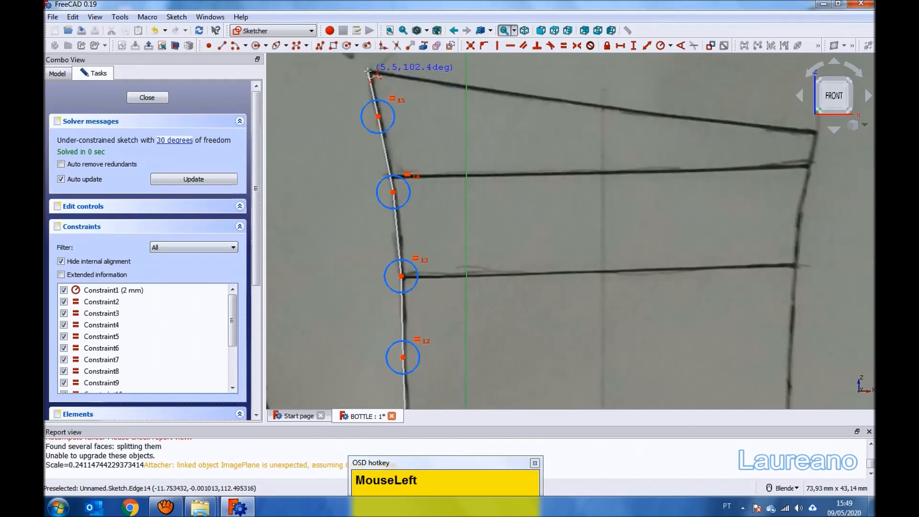
key(Return)
key(Escape)
scroll(479, 110, down, 2)
scroll(505, 116, up, 1)
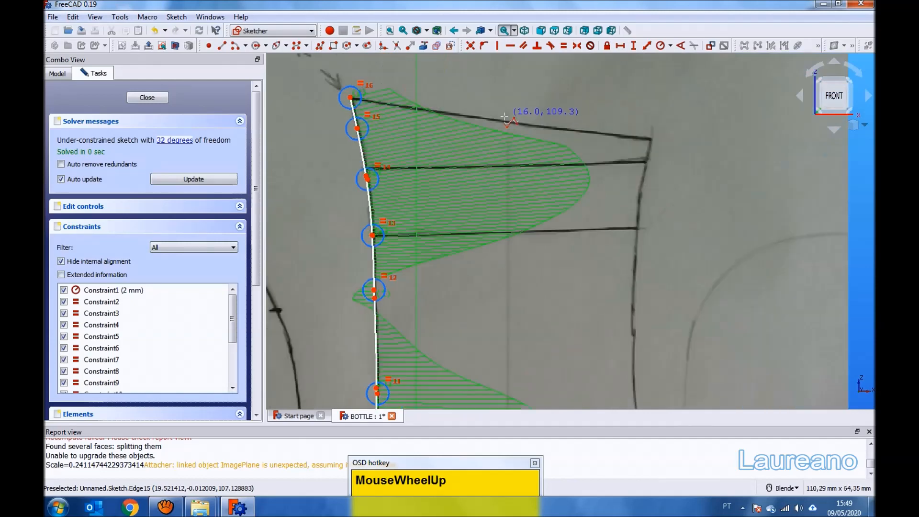
- Draw a horizontal base line from the B-spline's lower end to the bottle's drawn vertical centre line
scroll(421, 103, down, 4)
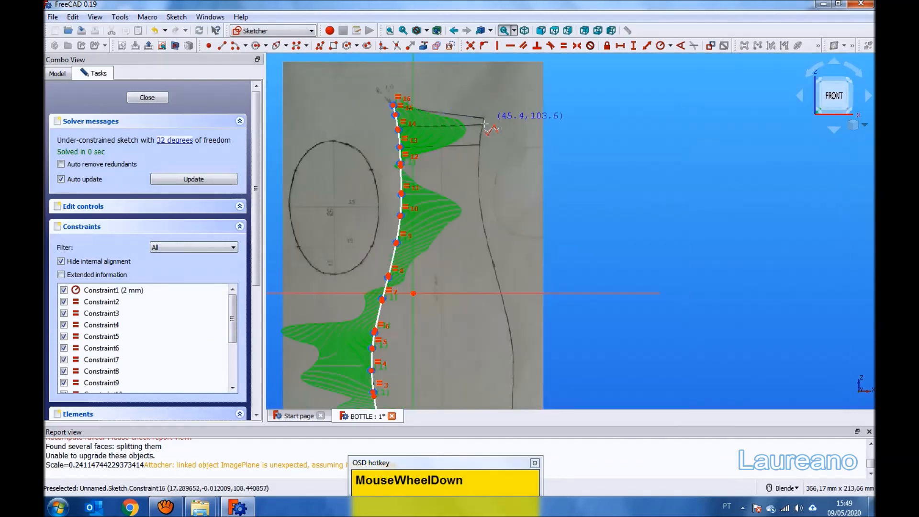
scroll(438, 168, down, 1)
scroll(450, 361, up, 5)
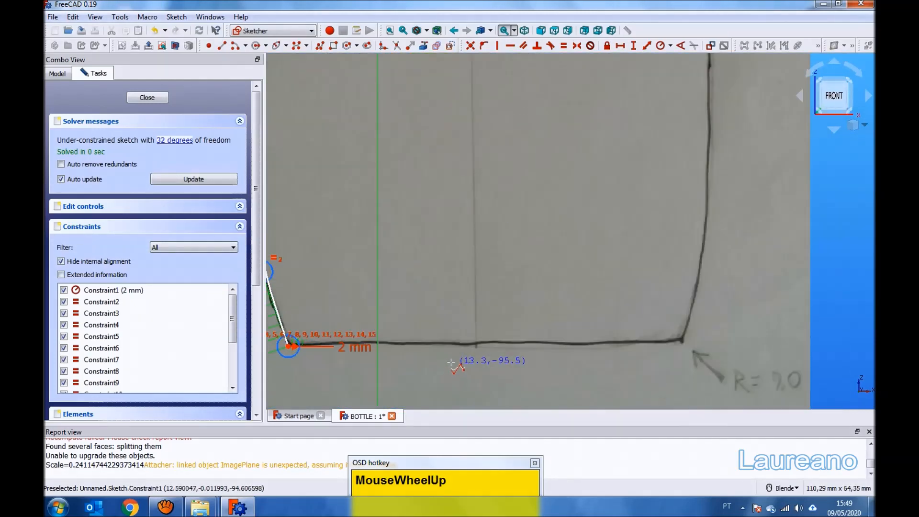
click(222, 46)
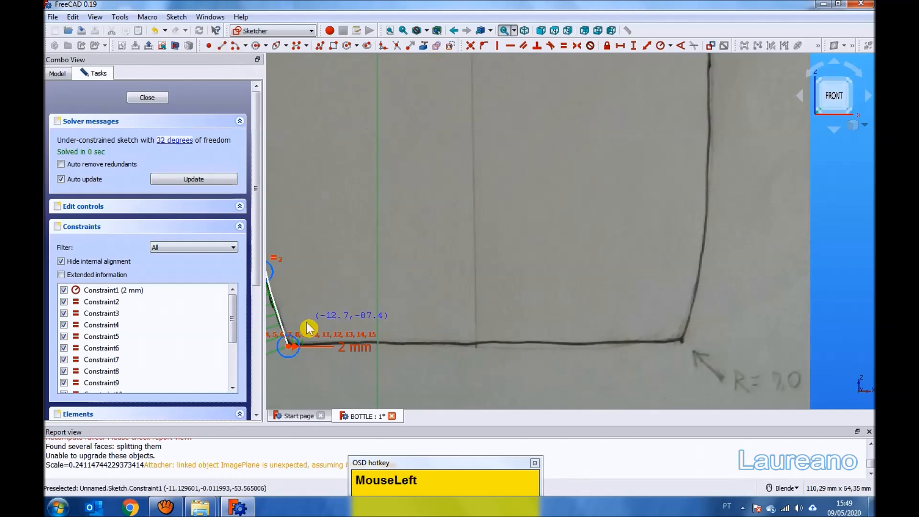
click(478, 349)
key(Escape)
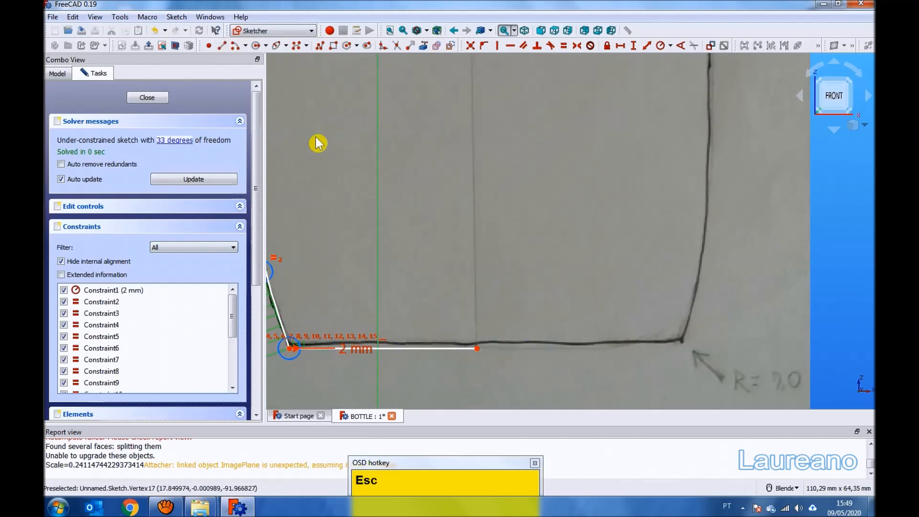
- Draw a vertical construction line upward from the base line's inner end, along the bottle's drawn centre line
click(451, 46)
click(235, 47)
click(477, 349)
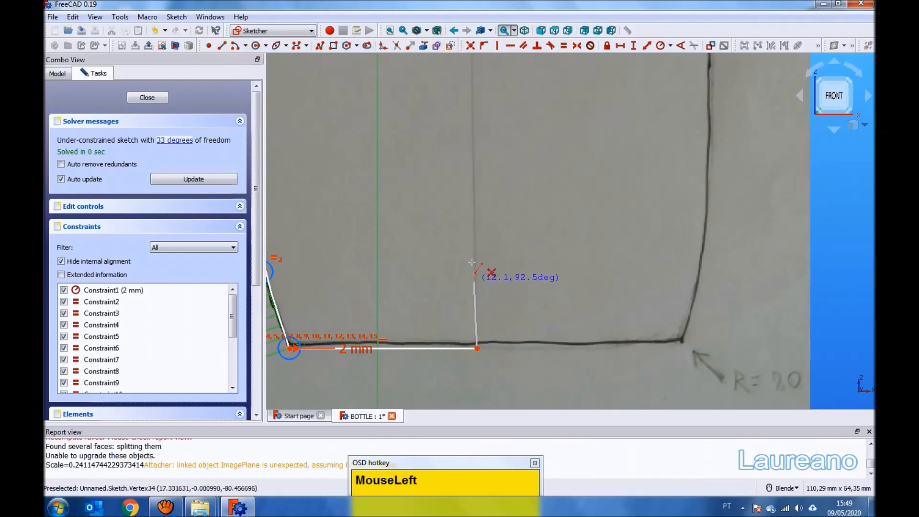
click(478, 245)
key(Escape)
scroll(493, 304, down, 2)
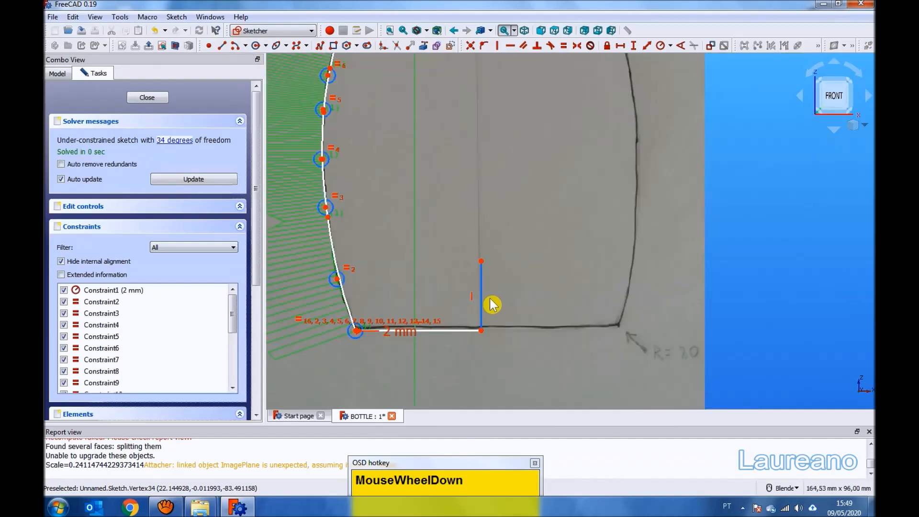
- Mirror the left B-spline and the base line about the vertical construction line using the Symmetry tool
scroll(492, 304, down, 2)
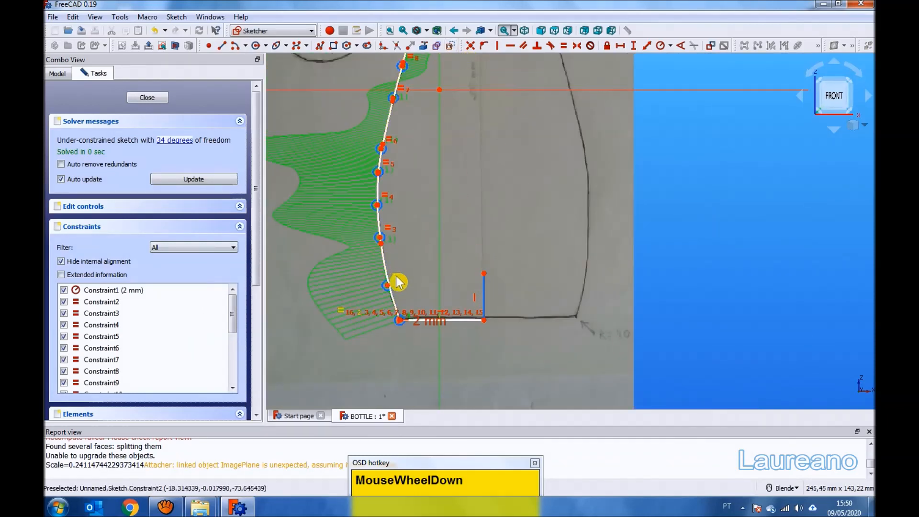
scroll(398, 282, up, 3)
click(369, 279)
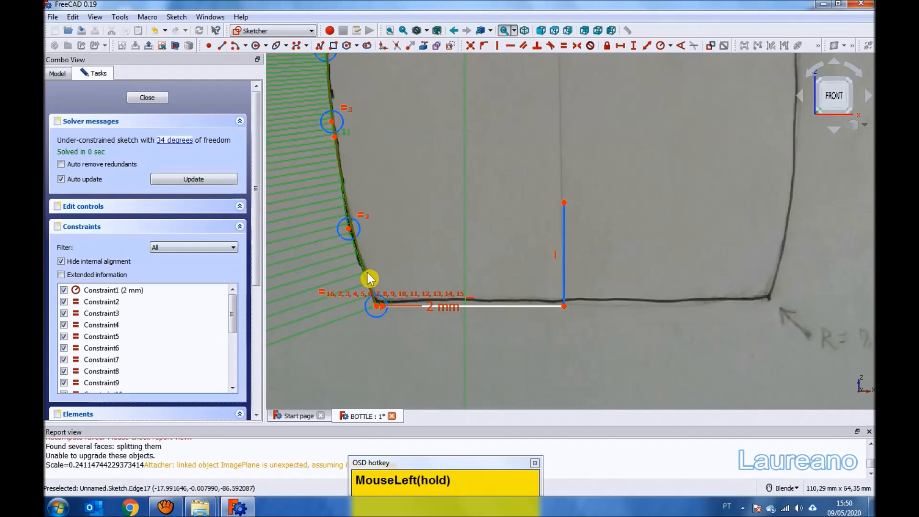
ctrl+click(486, 314)
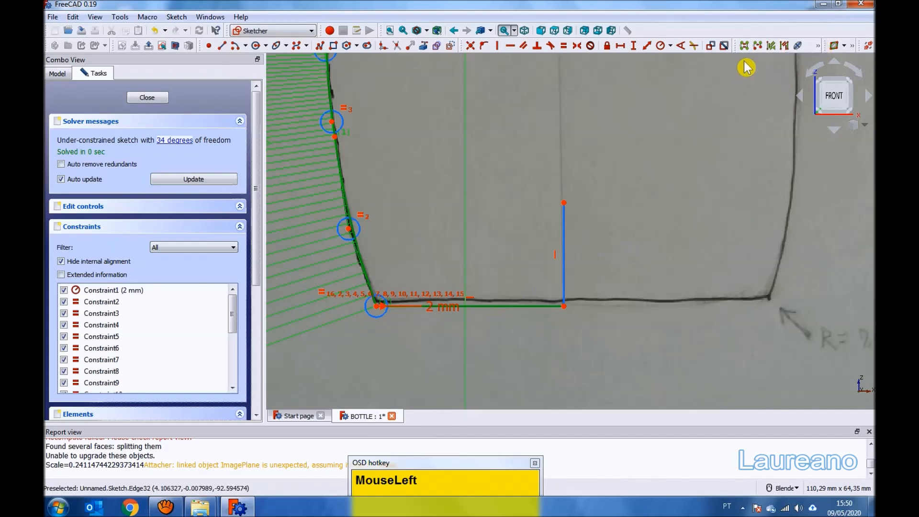
ctrl+click(568, 235)
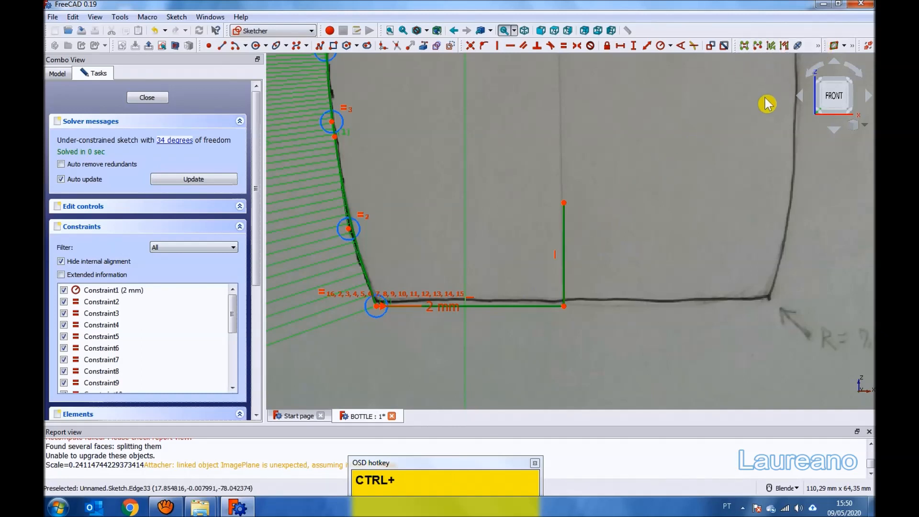
click(818, 45)
click(747, 61)
click(819, 46)
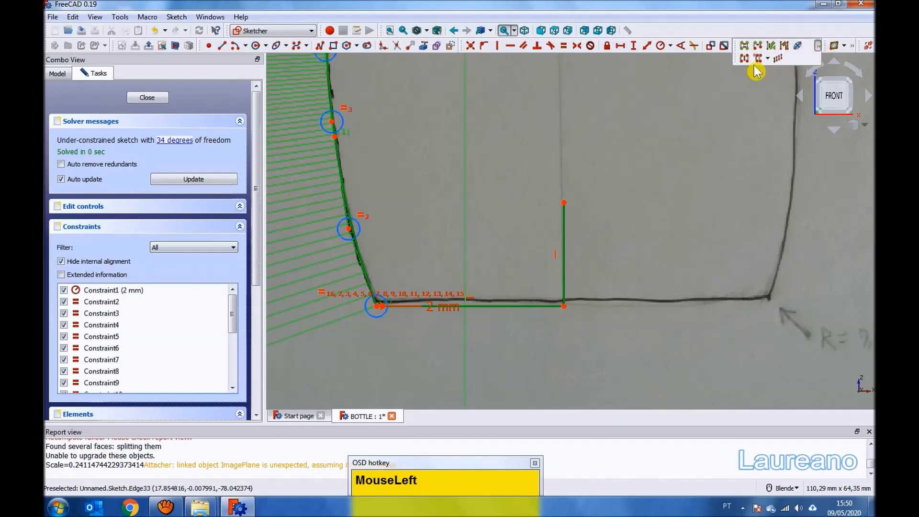
click(750, 59)
scroll(550, 269, down, 6)
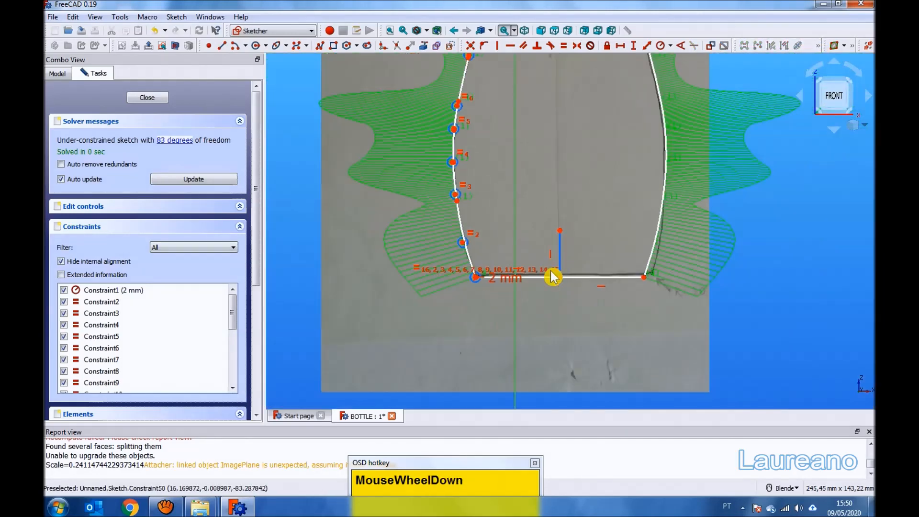
- Close the bottle profile with a horizontal line joining the upper ends of the two B-splines
scroll(569, 85, up, 3)
scroll(570, 86, up, 3)
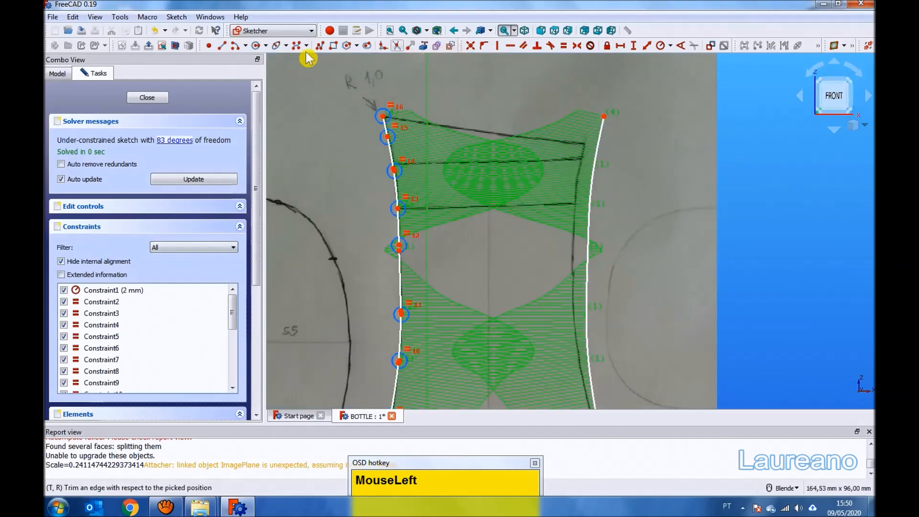
click(222, 46)
drag(384, 116, 605, 116)
click(604, 116)
scroll(544, 133, down, 3)
key(Escape)
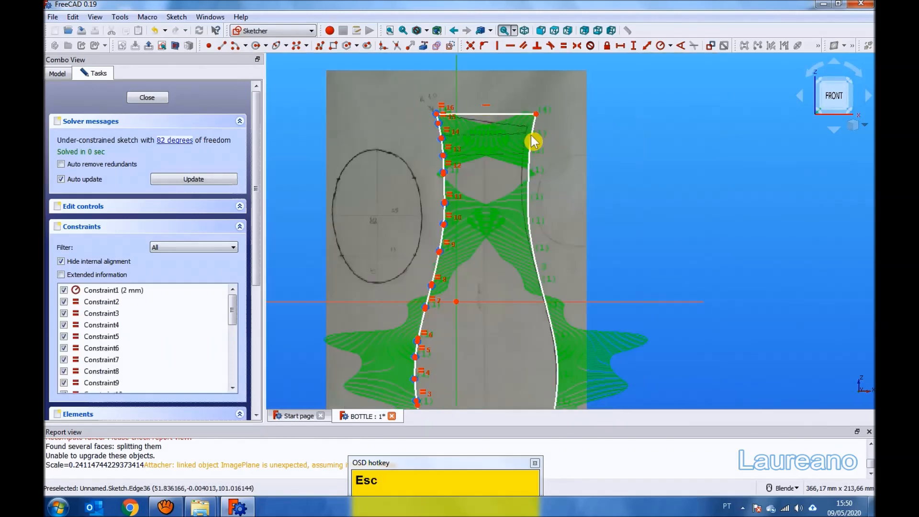
- Check the lower part of the mirrored bottle profile and exit the sketch
scroll(537, 144, down, 2)
scroll(539, 363, up, 4)
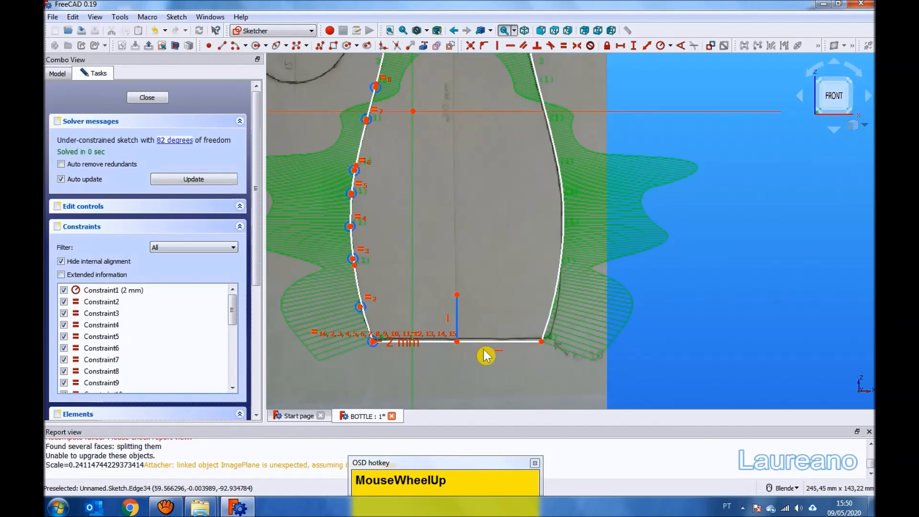
click(148, 99)
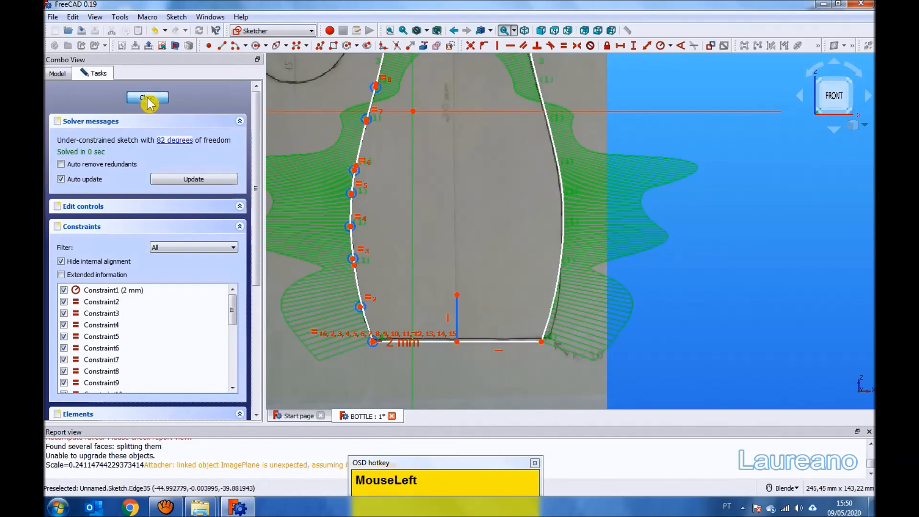
- Extrude the bottle profile sketch symmetrically along its normal to a total length of 55 mm with the Part workbench
click(92, 132)
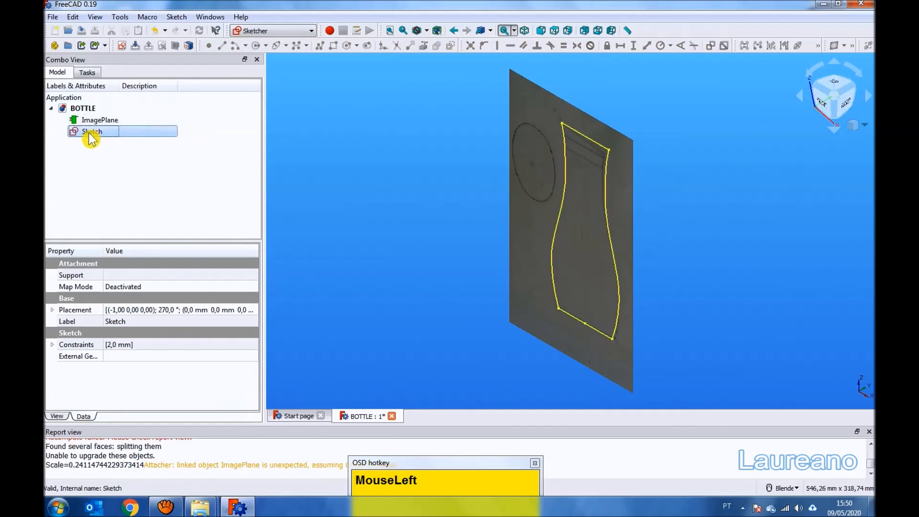
click(280, 32)
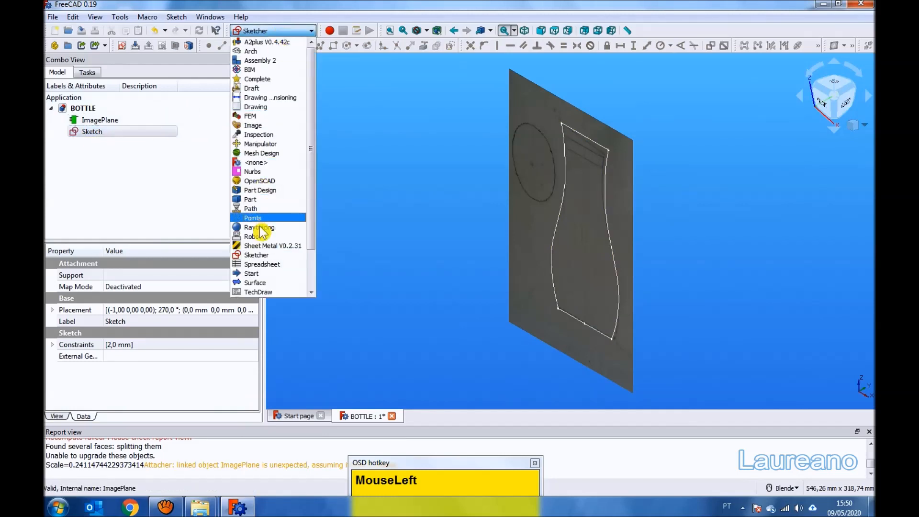
click(254, 200)
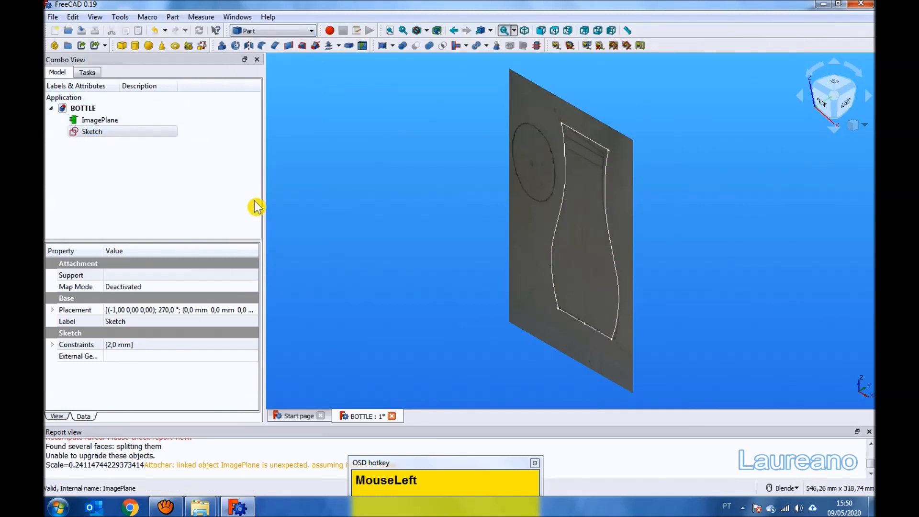
click(223, 46)
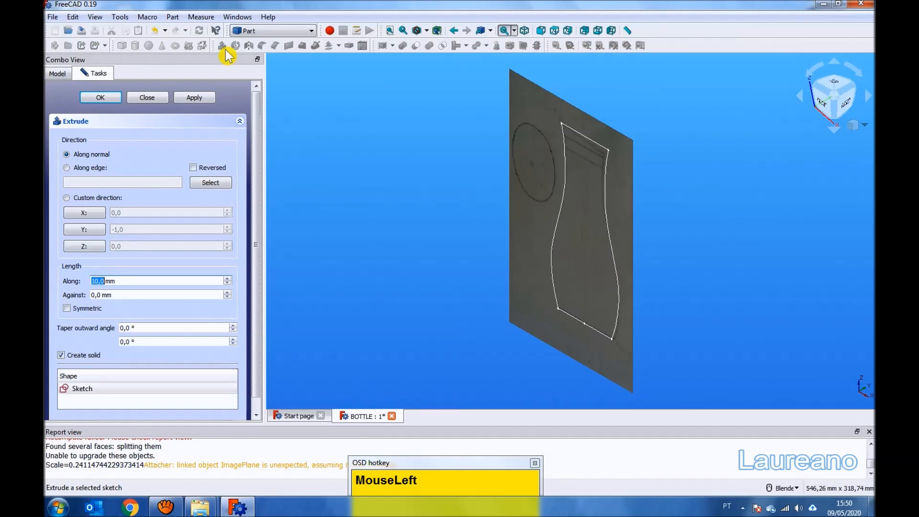
text(55)
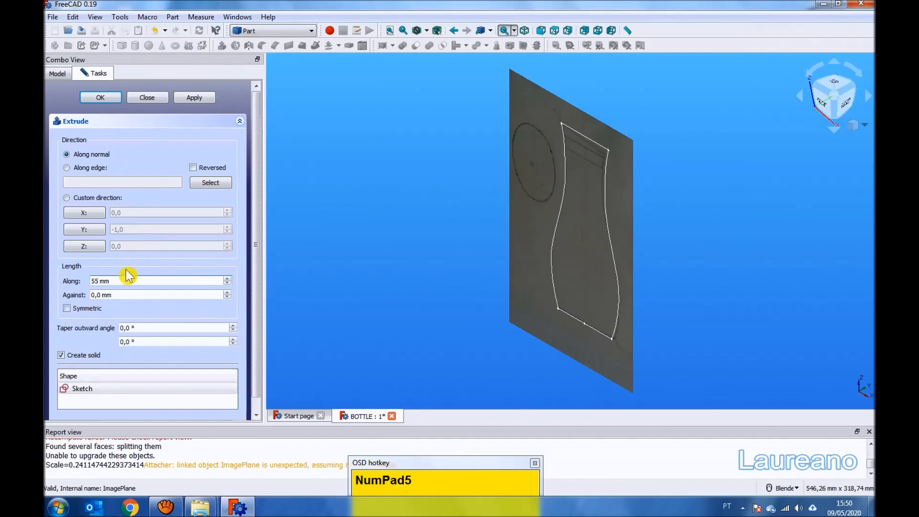
click(67, 309)
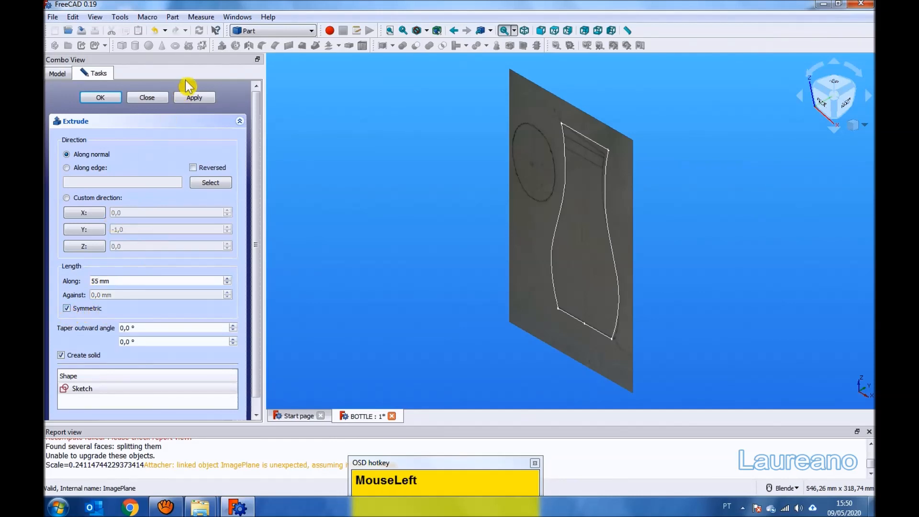
click(199, 97)
click(149, 98)
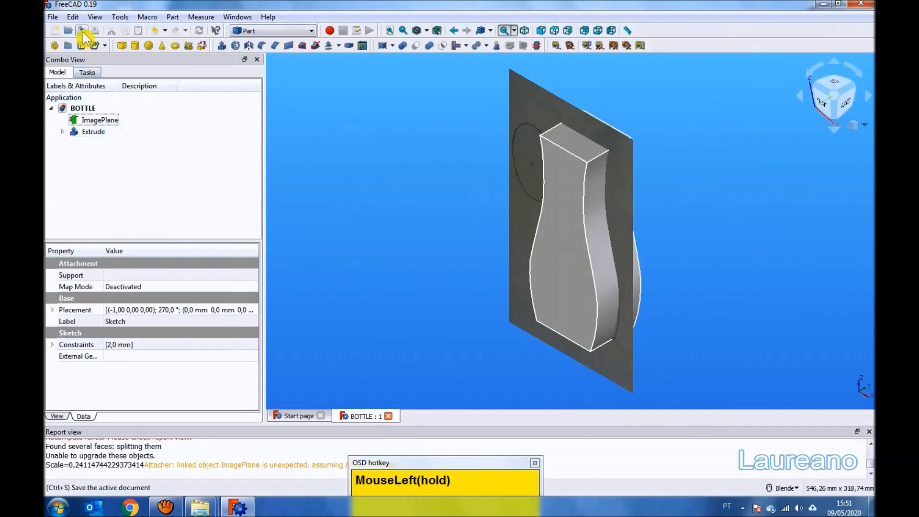
- Set the extruded bottle's transparency to 70
click(92, 133)
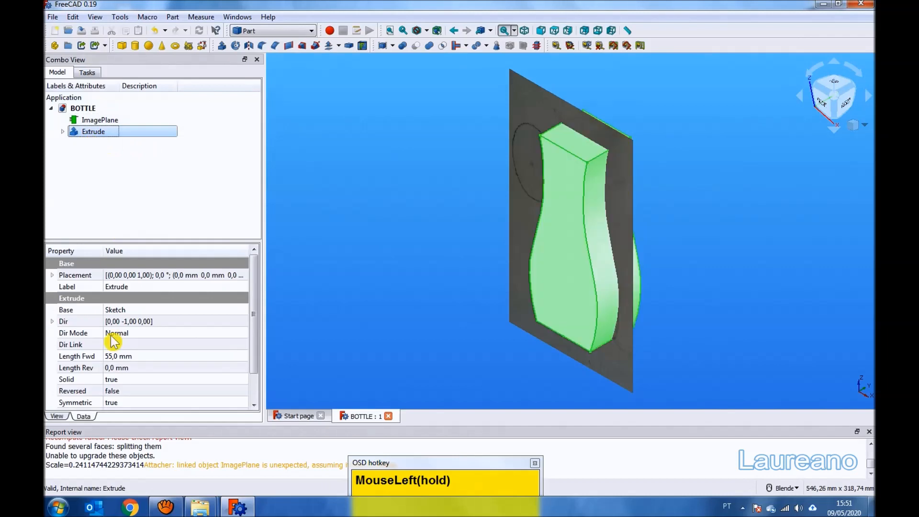
drag(254, 362, 254, 414)
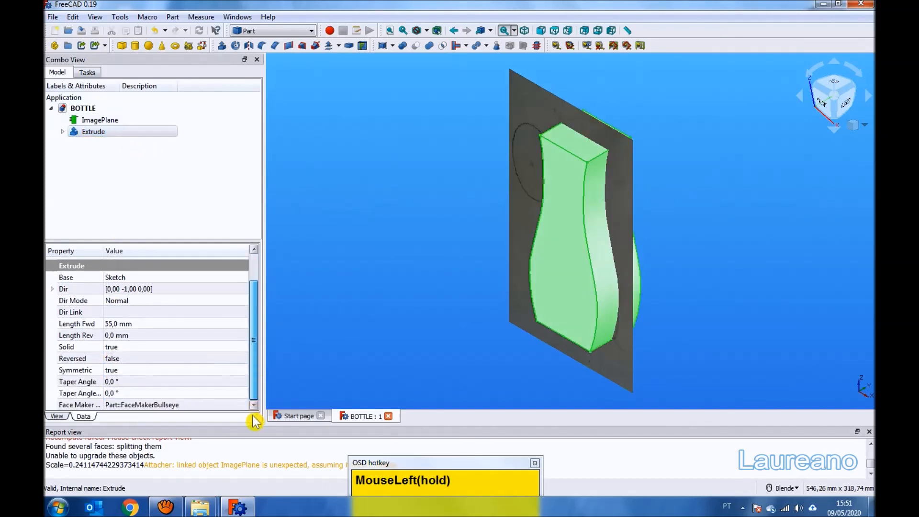
click(62, 417)
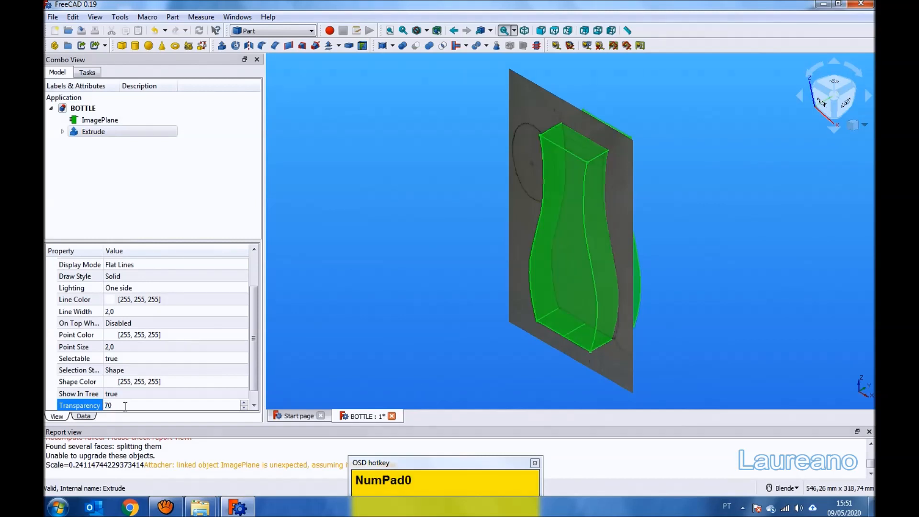
click(376, 240)
- Hide the reference image plane and save the document
click(89, 122)
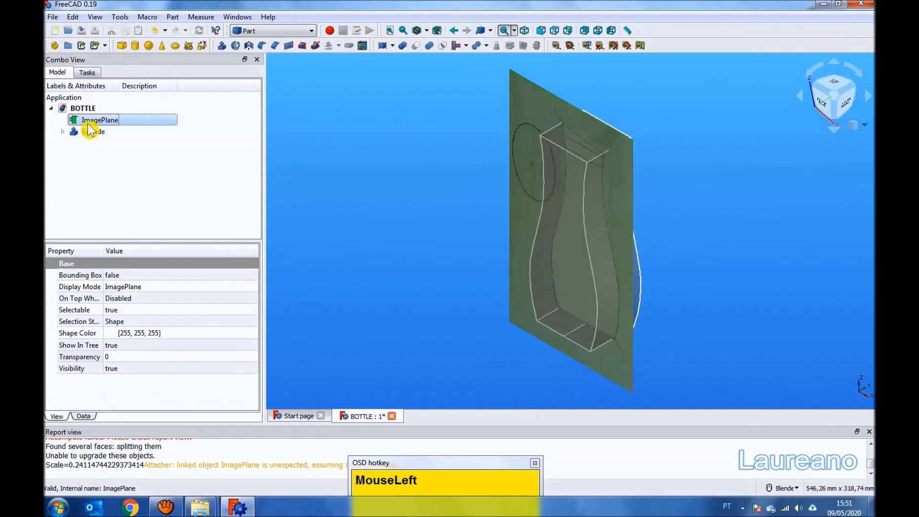
key(space)
click(418, 150)
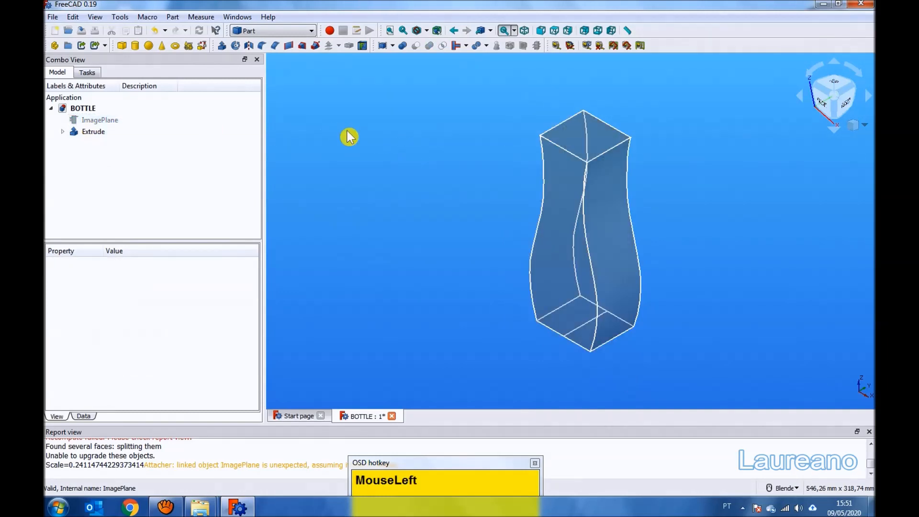
click(82, 31)
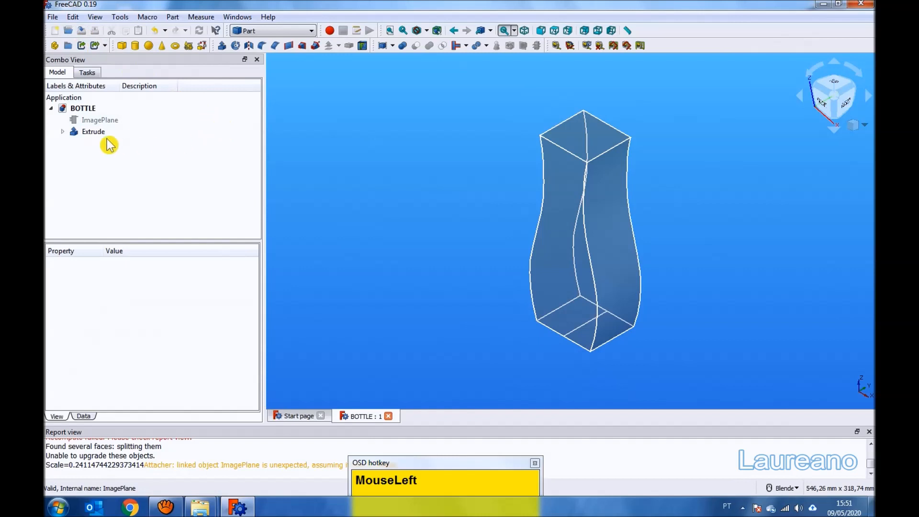
- Switch to the Sketcher workbench and create a new sketch on the XY plane, with no face selected and zero offset
middle_drag(468, 308, 506, 212)
click(593, 287)
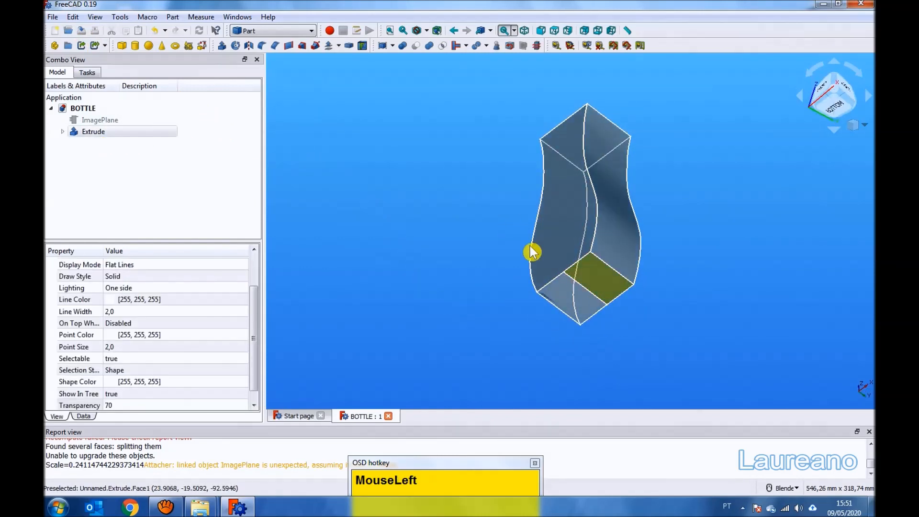
mouse_move(273, 30)
mouse_down()
mouse_move(278, 143)
mouse_move(251, 256)
mouse_up()
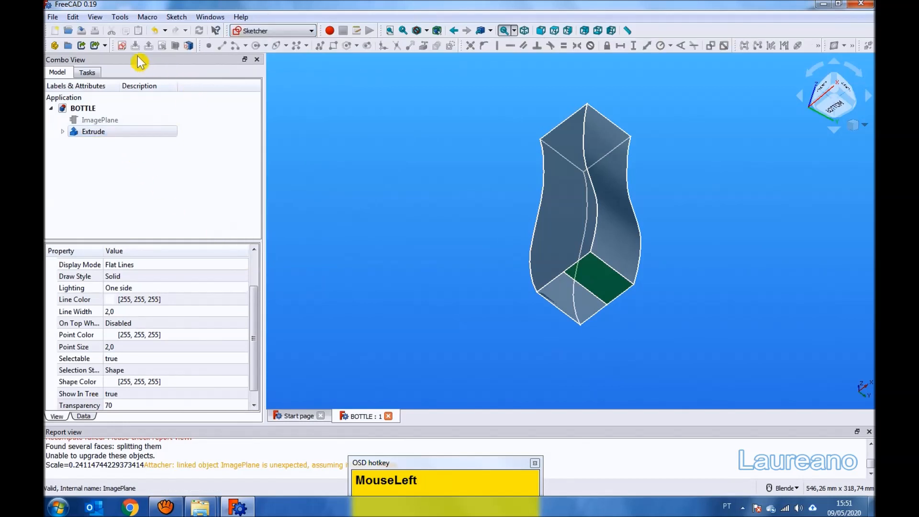
click(375, 226)
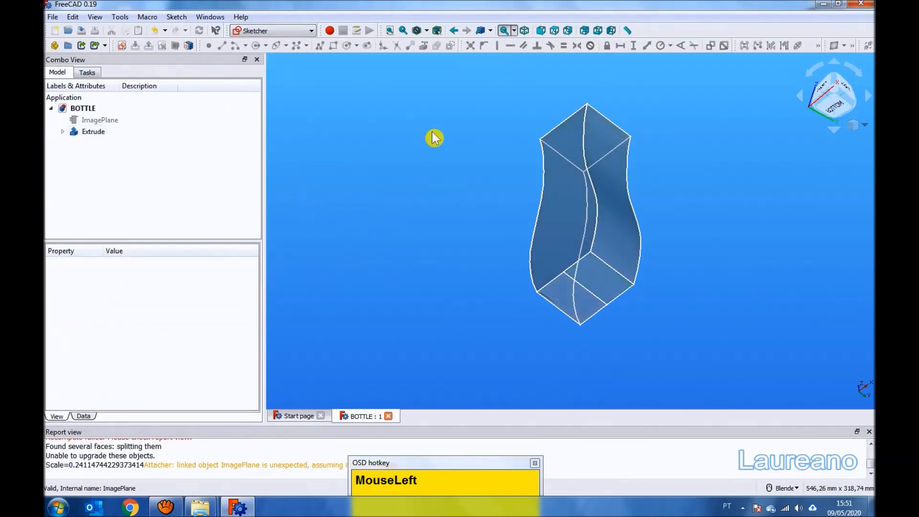
click(389, 31)
click(525, 31)
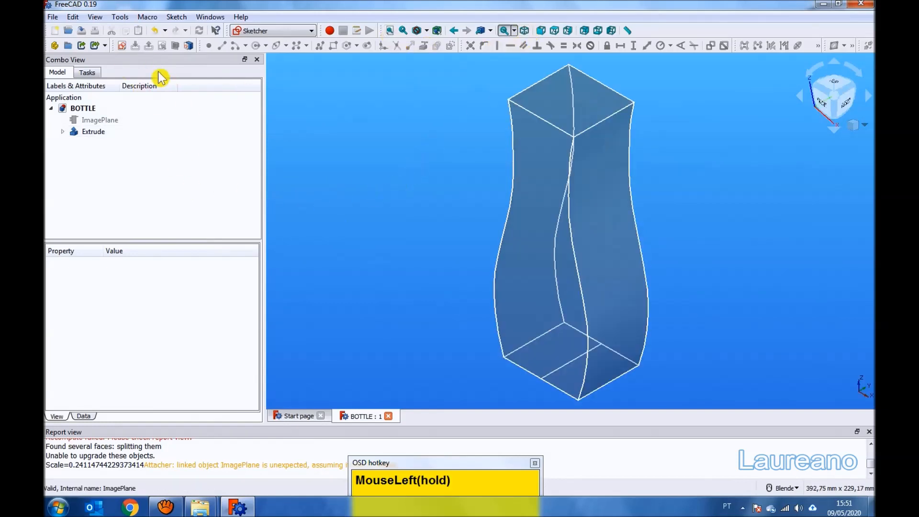
click(123, 45)
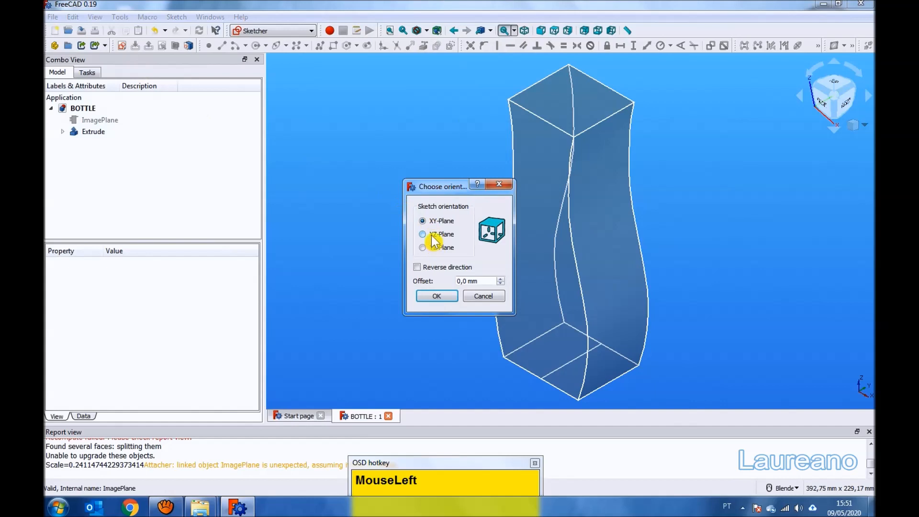
click(436, 298)
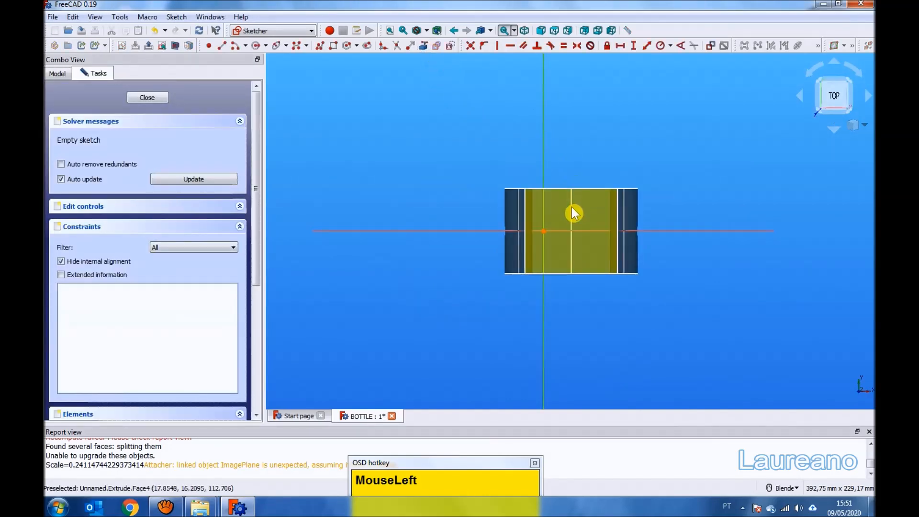
- Link the centre edge of the bottle's base as external geometry, and reopen the sketch to restore its straight-on view
middle_drag(602, 302, 573, 287)
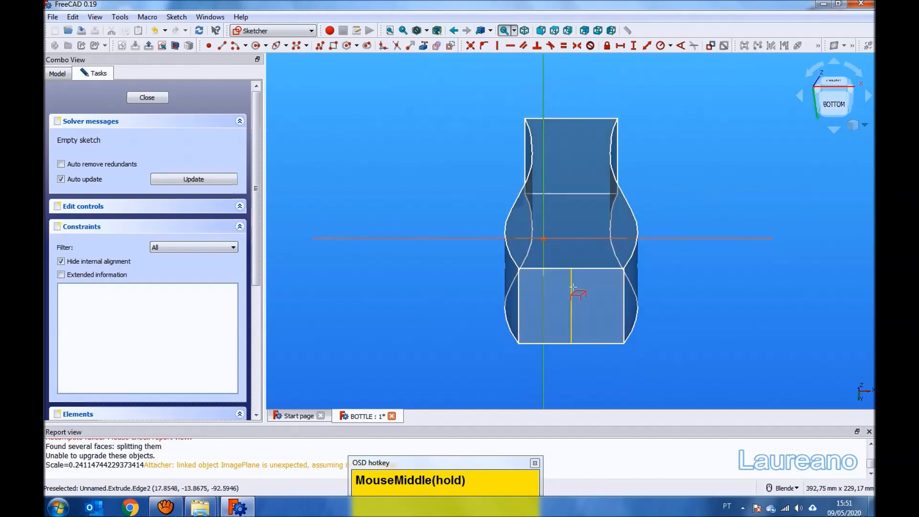
click(572, 288)
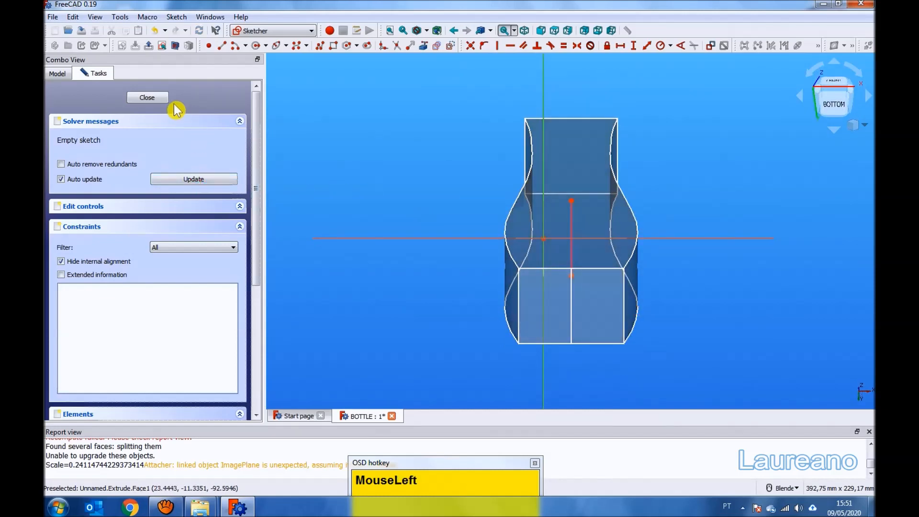
click(153, 98)
double_click(104, 148)
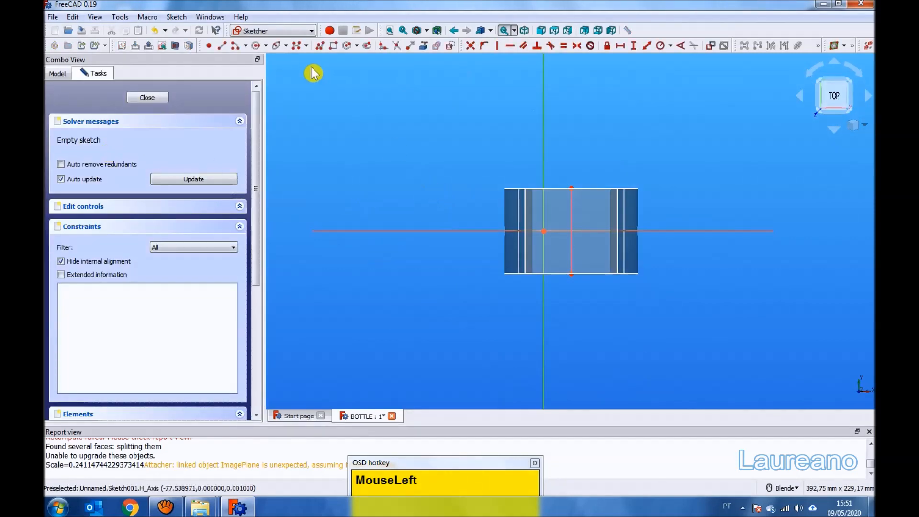
- Sketch a wide ellipse about 85 by 46 mm just above the bottle's top-view outline and constrain its minor axis vertical
click(560, 150)
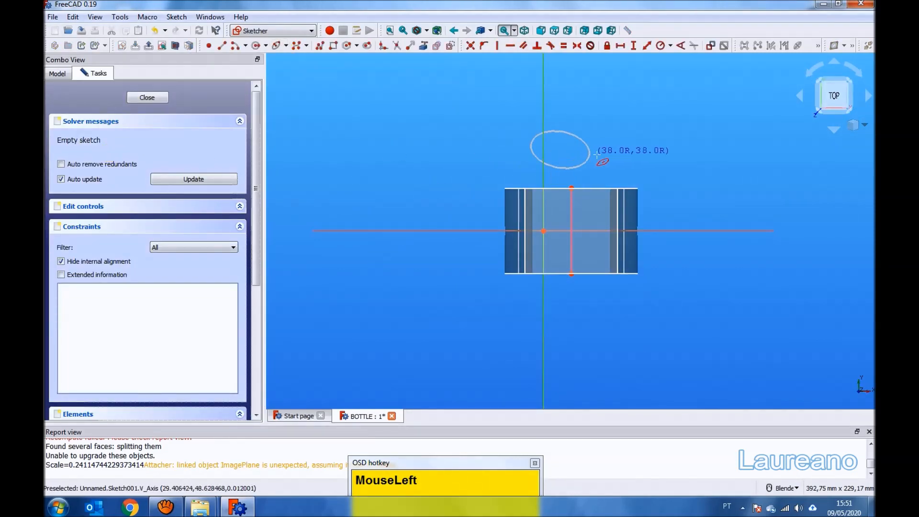
click(626, 150)
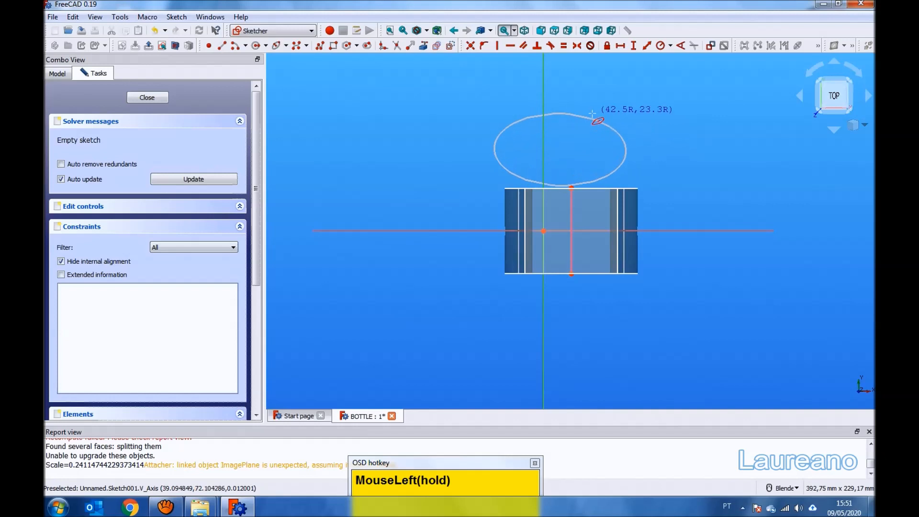
click(570, 115)
scroll(569, 139, up, 2)
key(Escape)
click(555, 137)
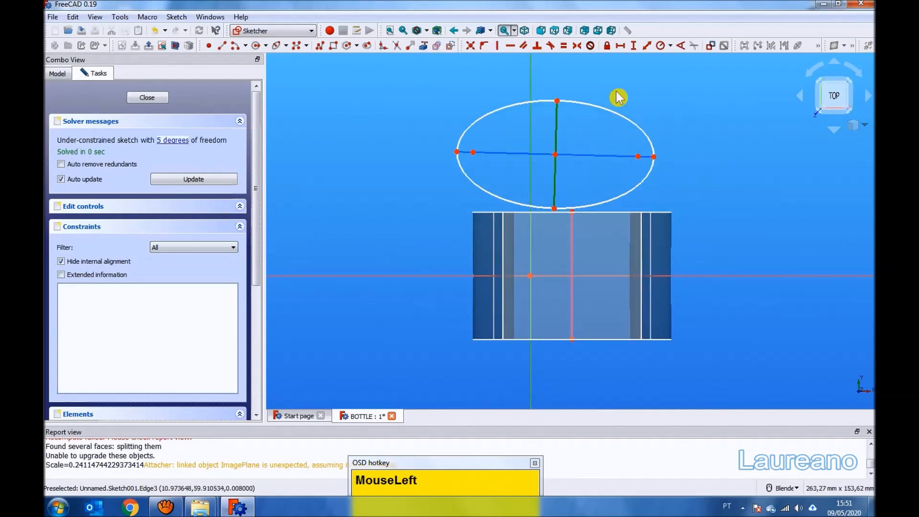
click(497, 45)
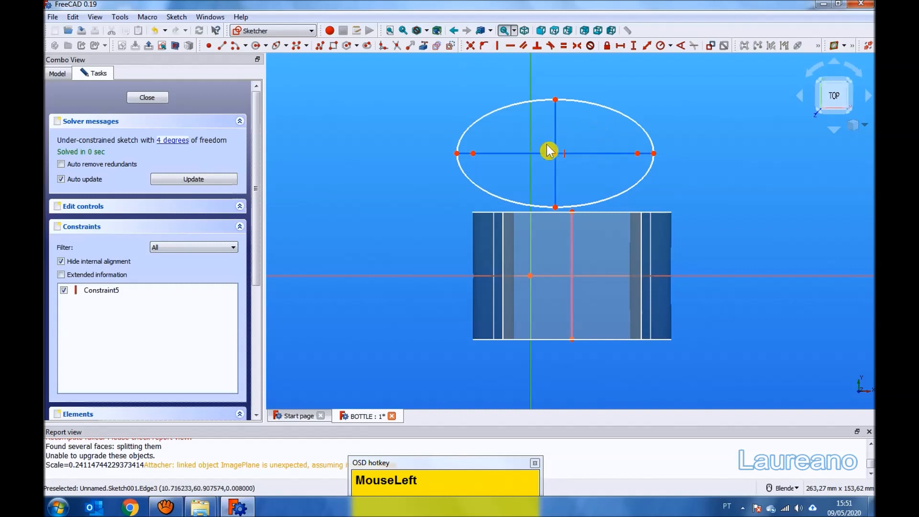
- Dimension the ellipse's height between its upper and lower axis endpoints as 50 mm
click(555, 99)
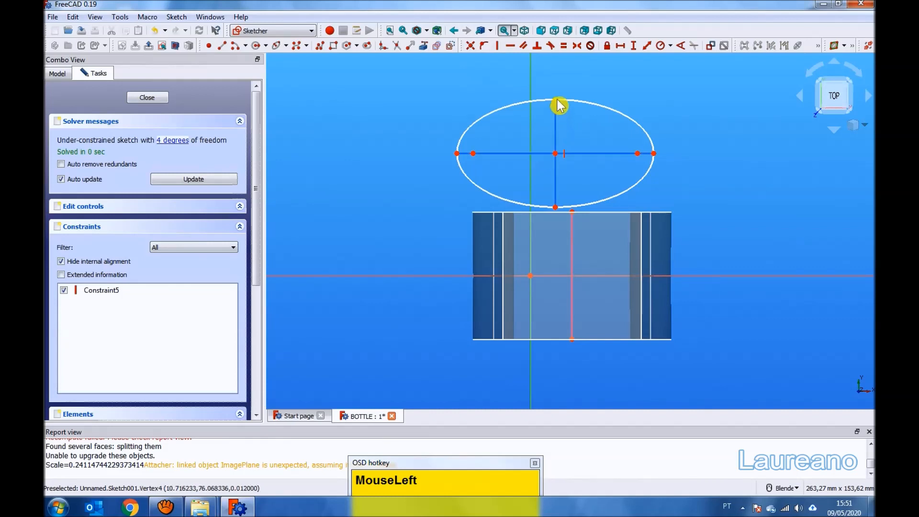
ctrl+click(557, 208)
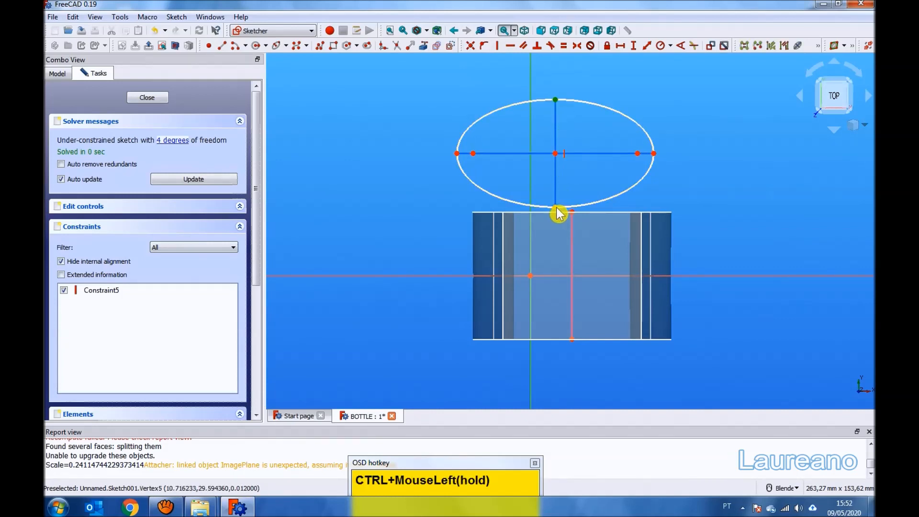
click(633, 45)
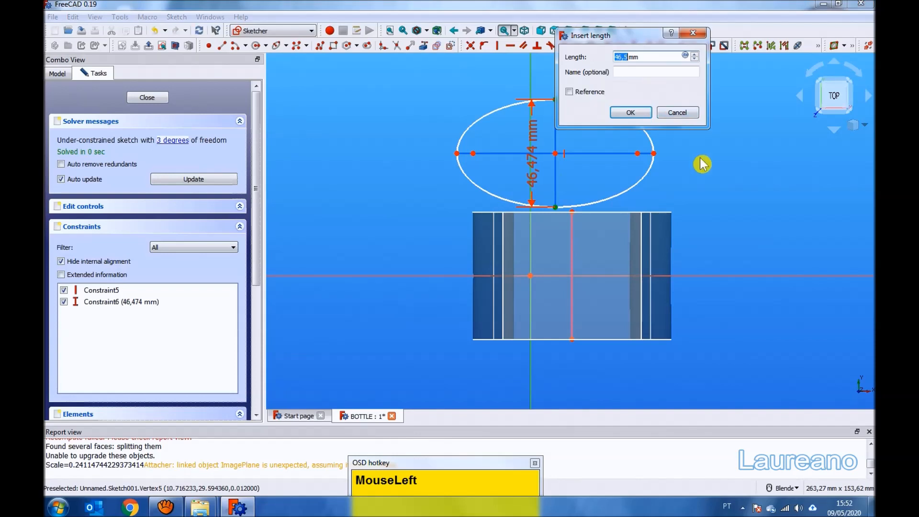
text(50)
key(Return)
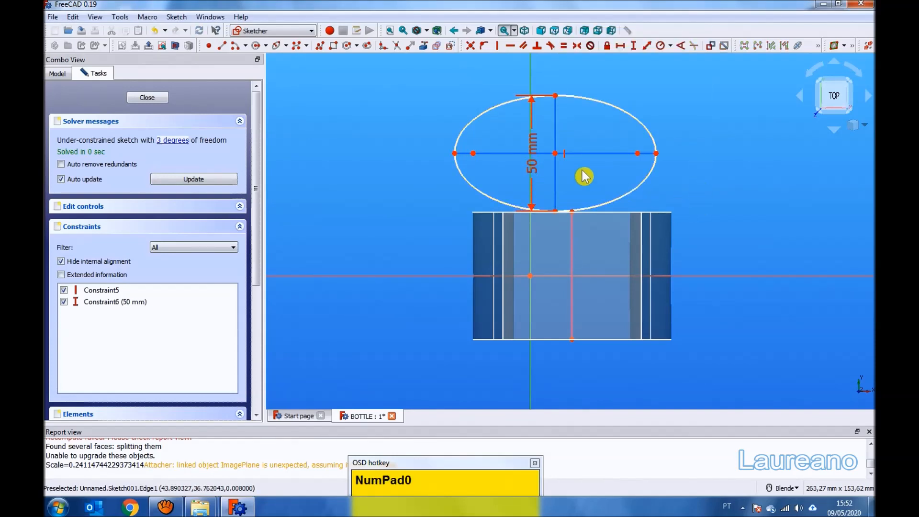
- Dimension the ellipse's width between its two major-axis endpoints as 95 mm
click(456, 154)
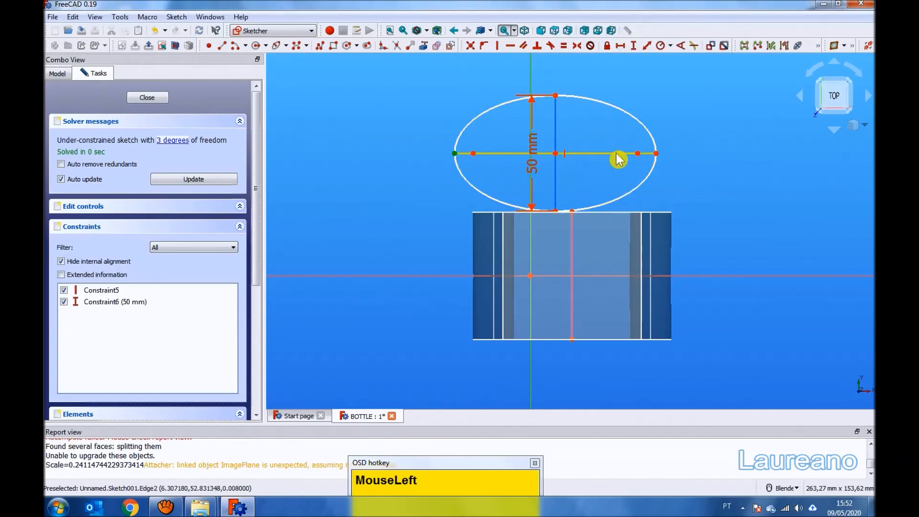
ctrl+click(656, 154)
click(621, 45)
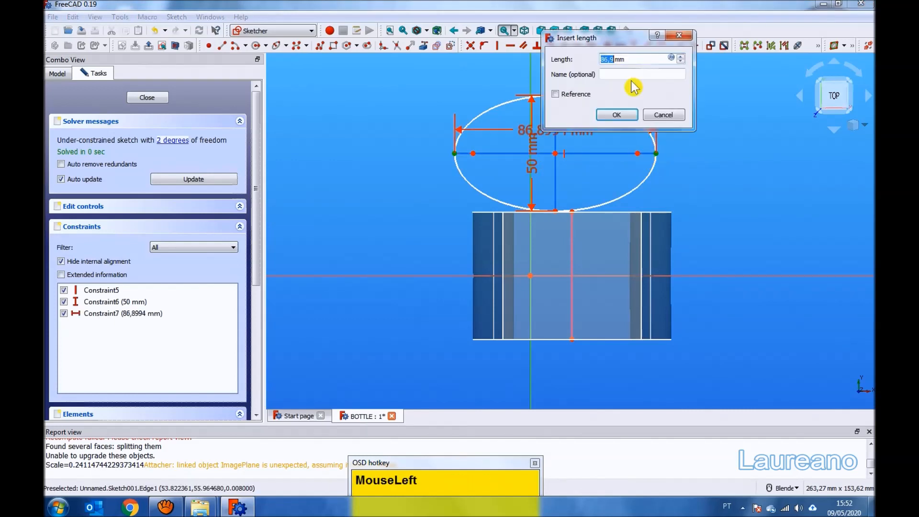
text(95)
key(Return)
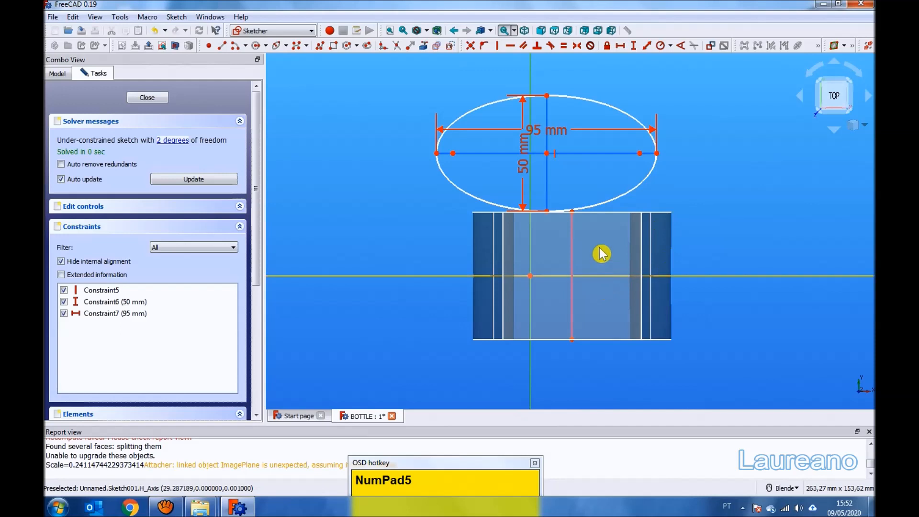
- Align the ellipse's centre vertically with the upper endpoint of the linked centre edge
click(547, 154)
ctrl+click(573, 213)
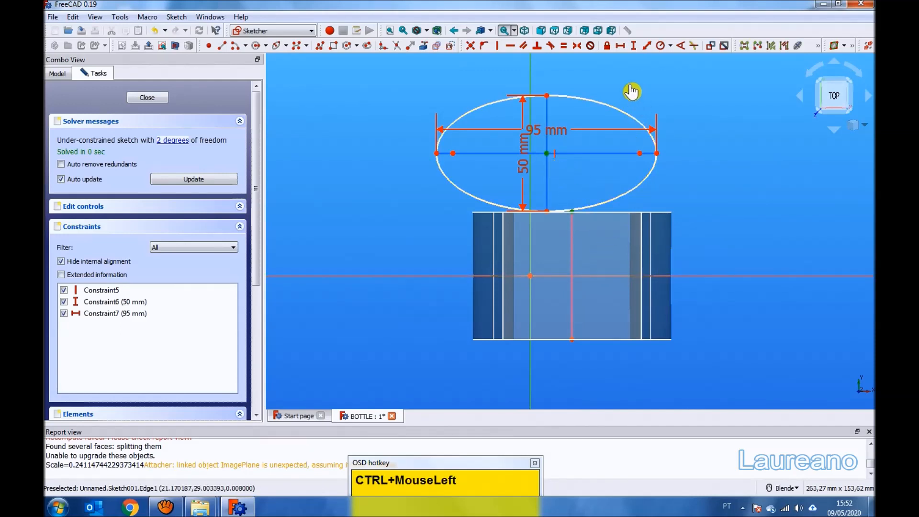
click(498, 47)
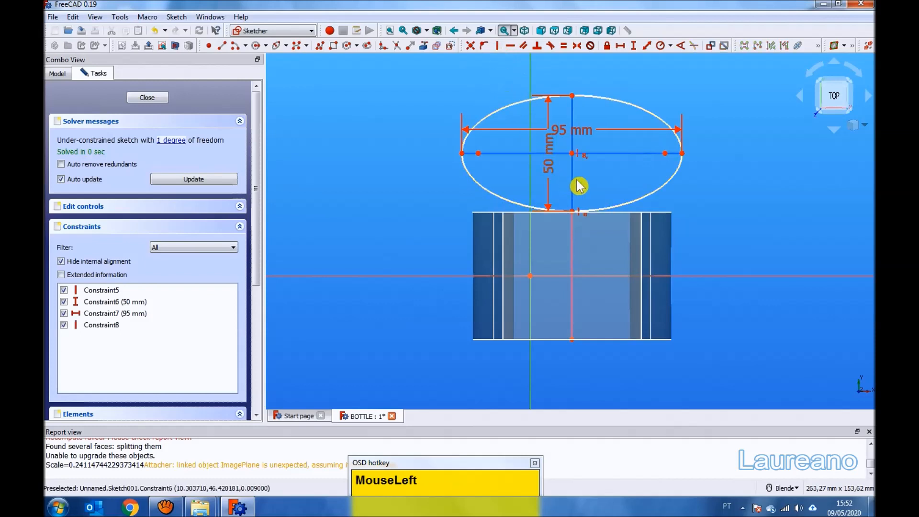
- Constrain the ellipse's centre point onto the sketch's horizontal axis, update the sketch and close it
ctrl+click(710, 276)
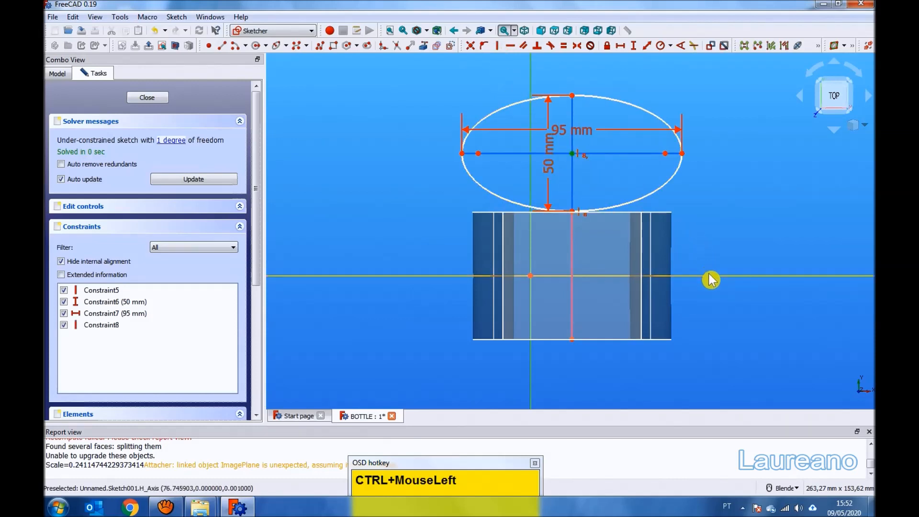
click(484, 47)
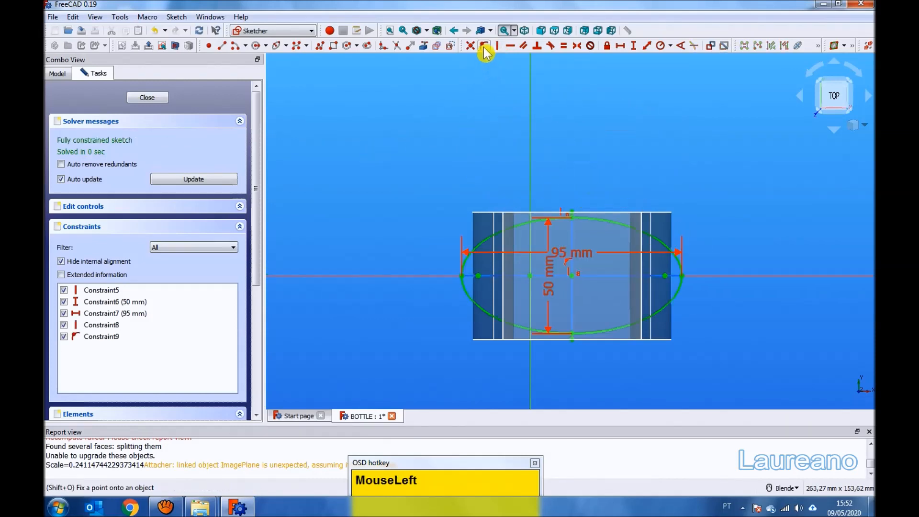
click(206, 178)
click(158, 100)
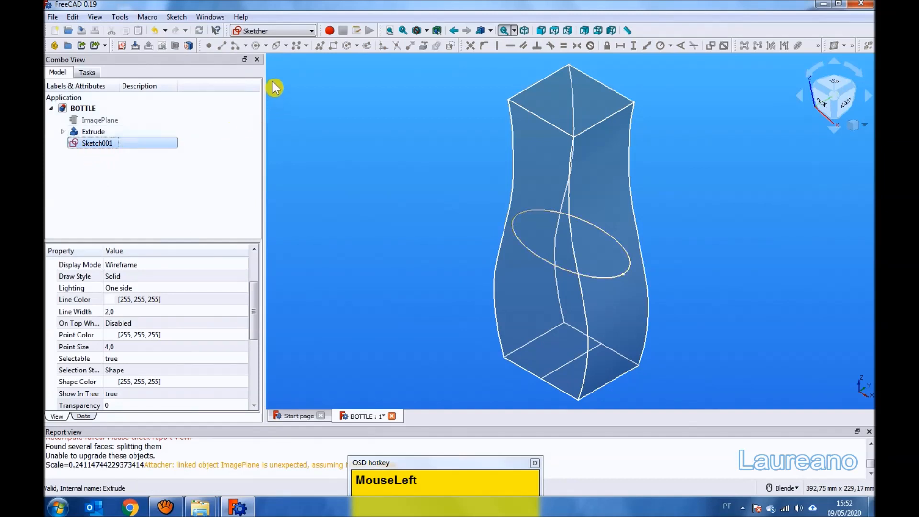
- Switch to the Part workbench and extrude the ellipse sketch symmetrically along its normal by 210 mm as a solid
click(312, 32)
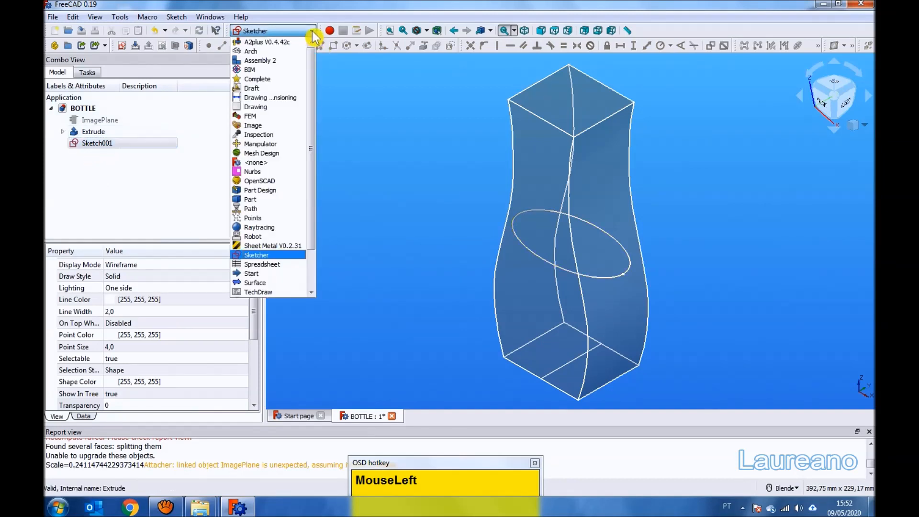
click(249, 199)
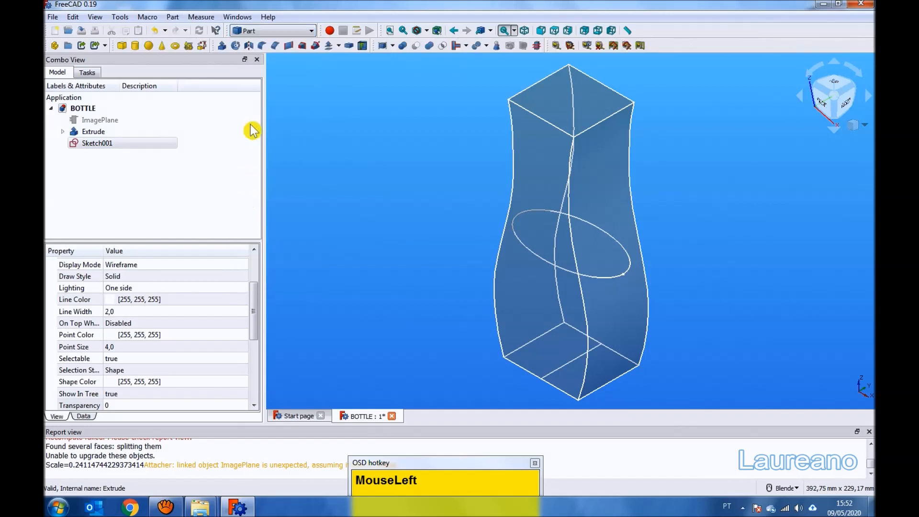
click(223, 48)
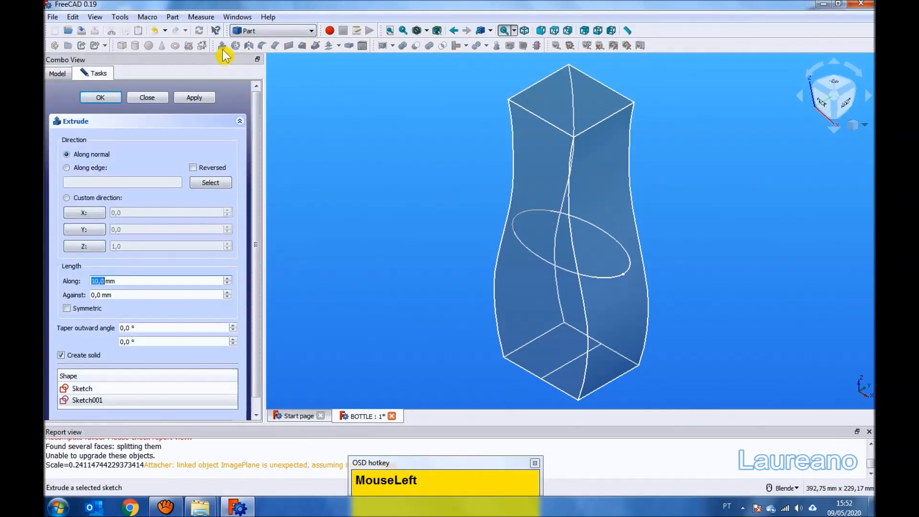
text(1)
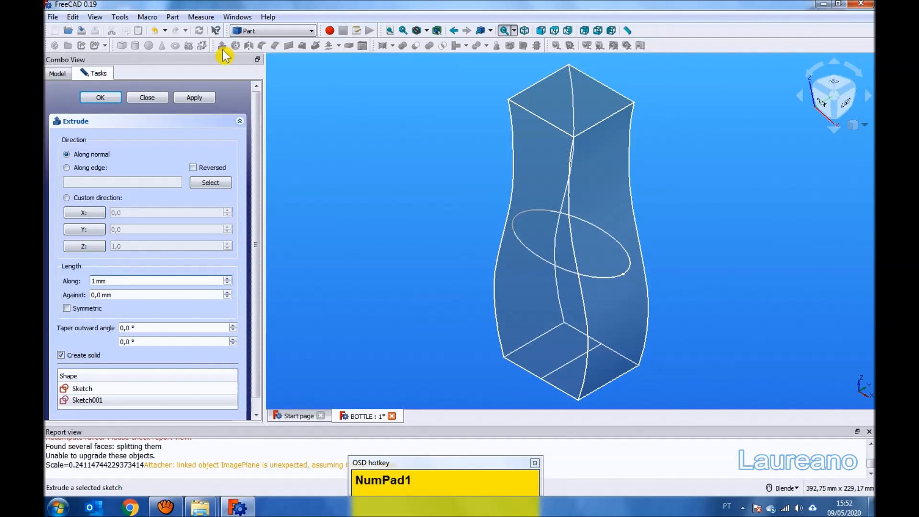
key(BackSpace)
text(210)
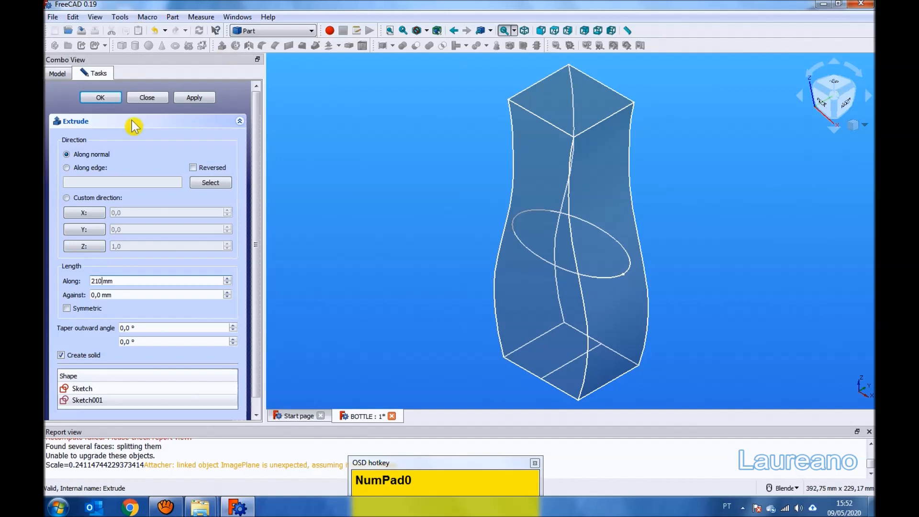
click(67, 309)
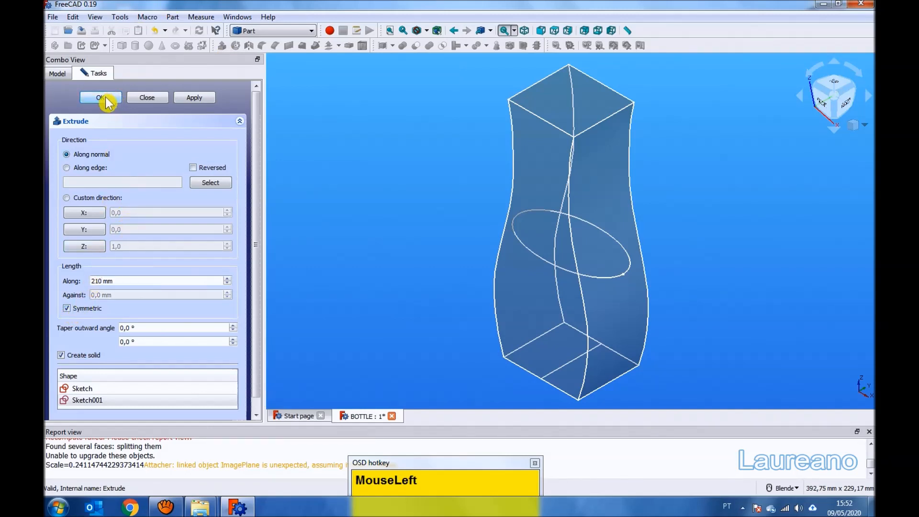
click(101, 98)
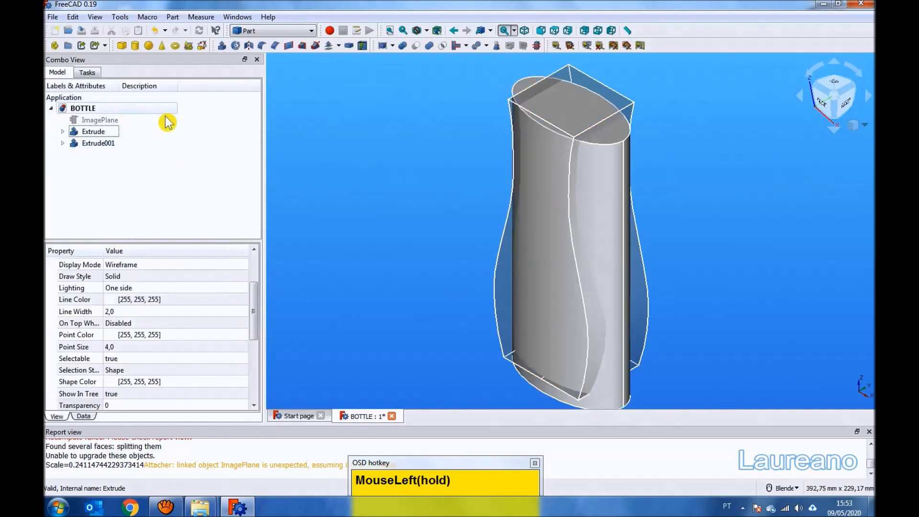
- Set the elliptical extrusion's forward length to 250 mm and fit the model in view
scroll(358, 146, down, 3)
click(95, 145)
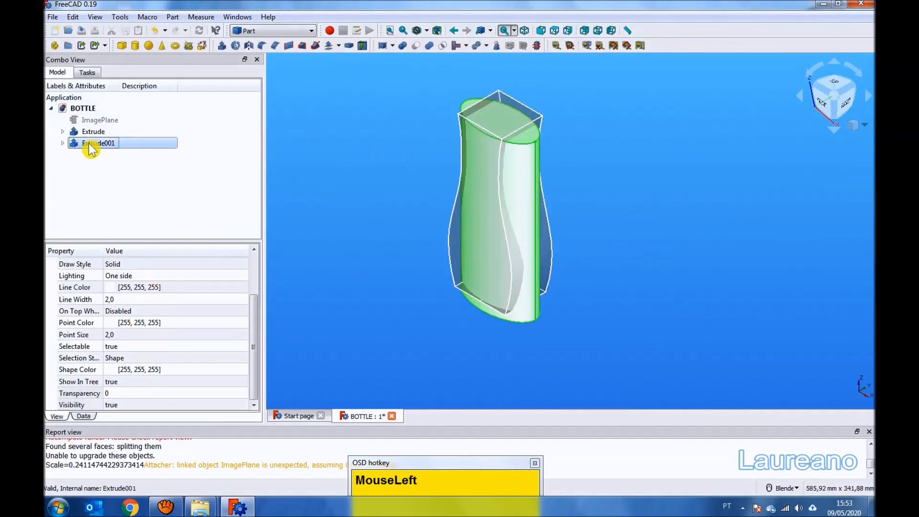
double_click(94, 143)
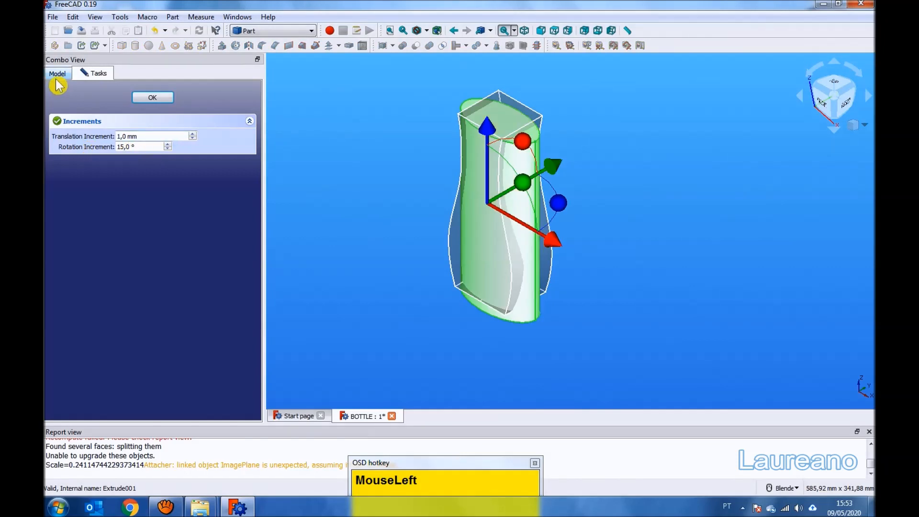
click(57, 78)
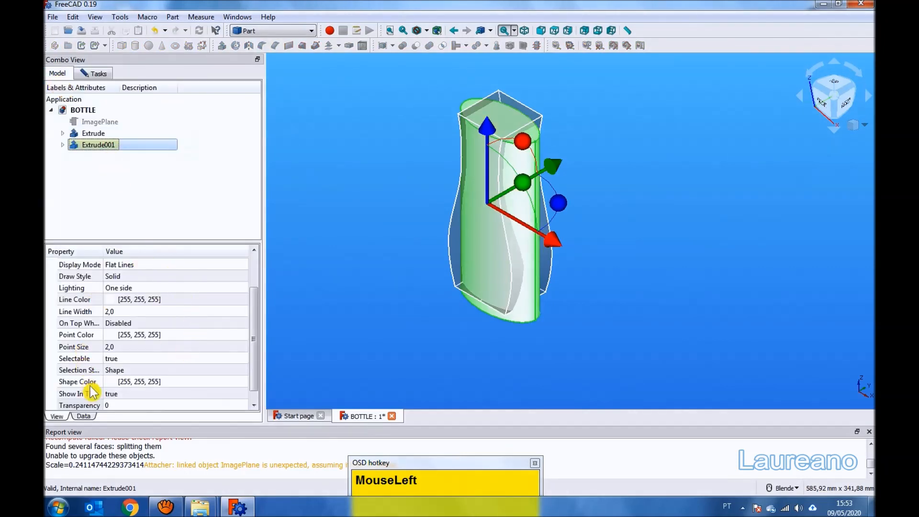
click(85, 416)
click(148, 359)
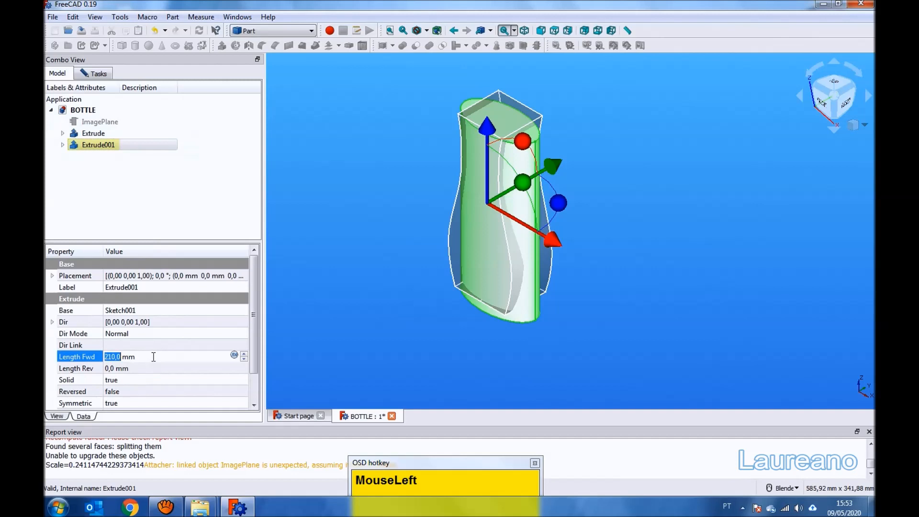
text(250)
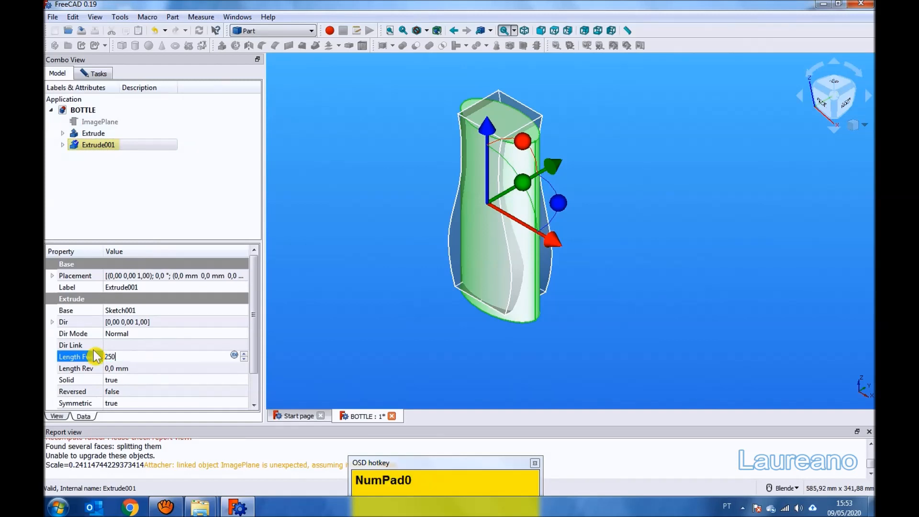
click(318, 273)
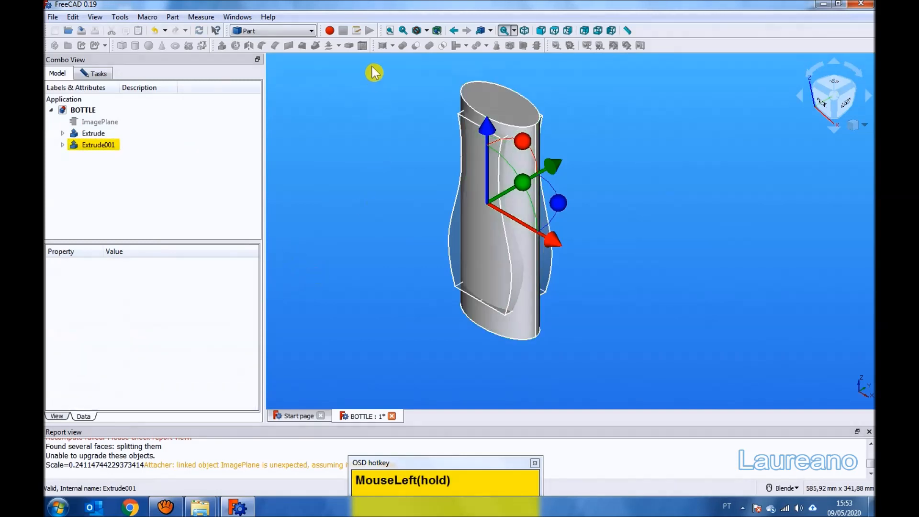
click(387, 32)
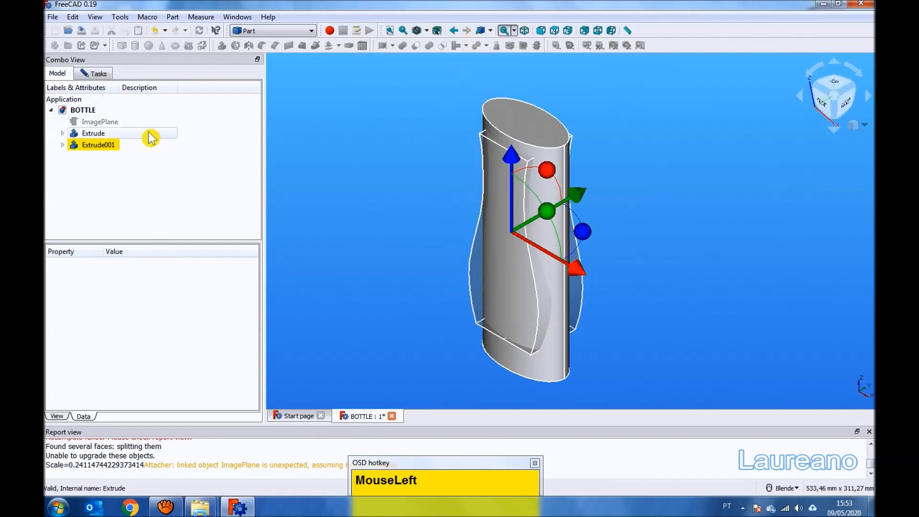
- Set the transparency of the bottle-profile extrusion to 0 and save the document
click(99, 135)
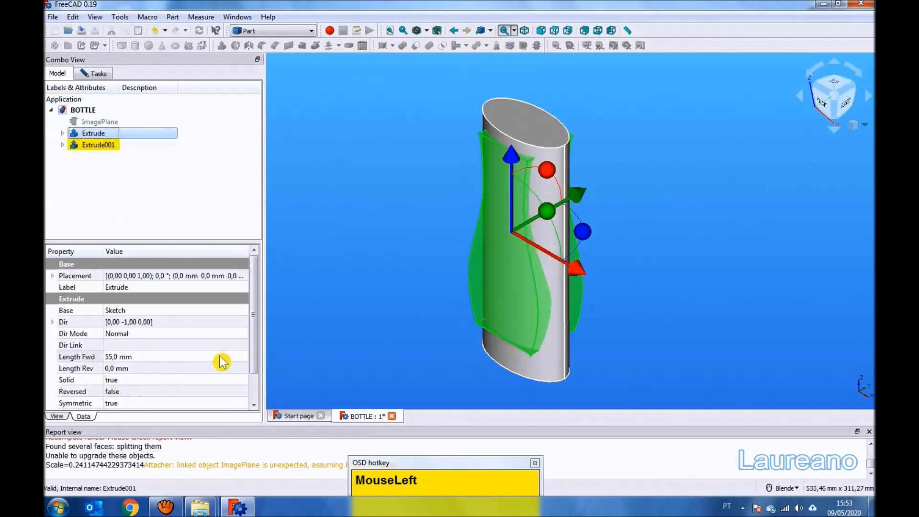
click(57, 417)
click(127, 405)
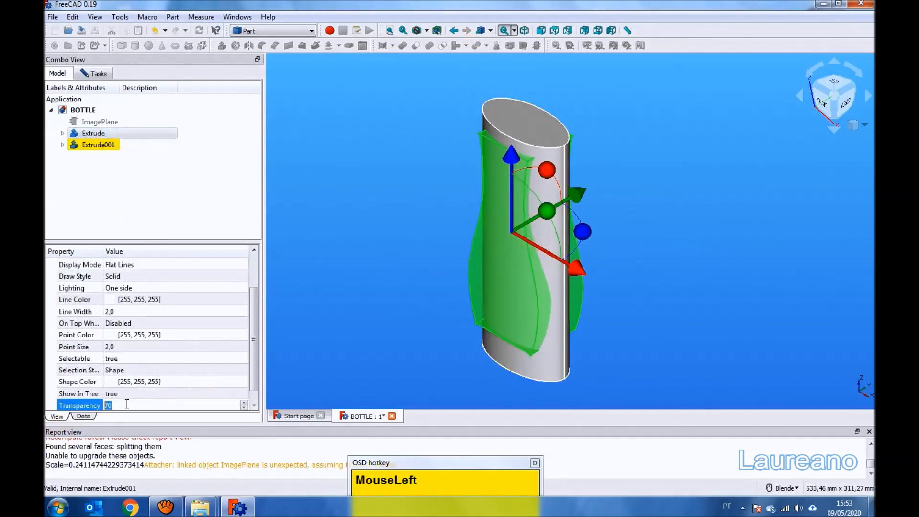
text(0)
click(395, 261)
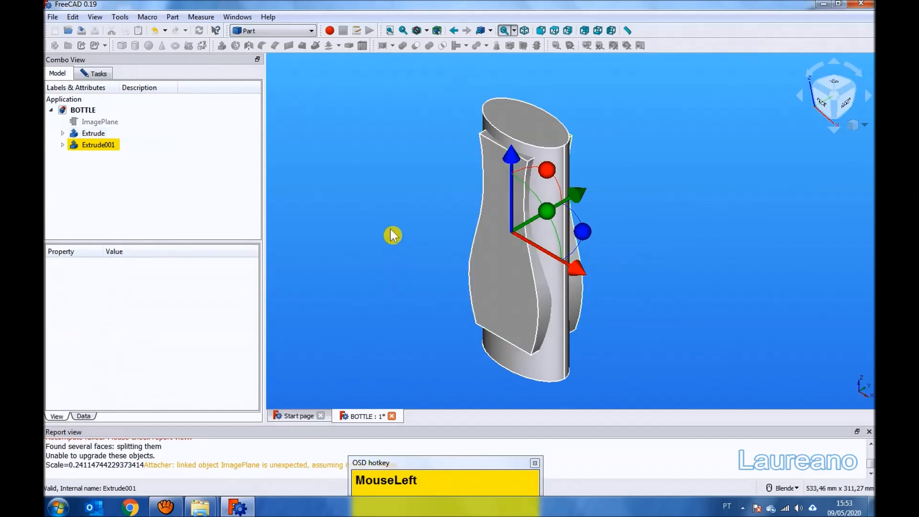
click(82, 30)
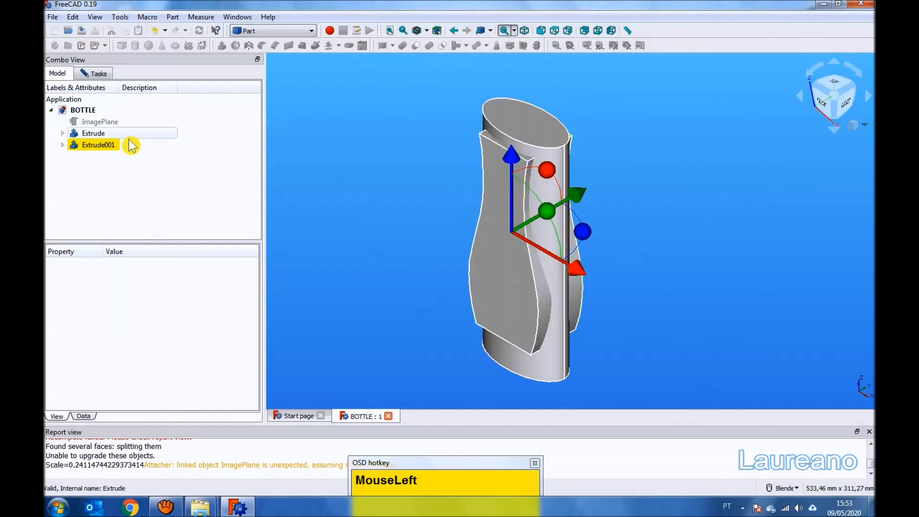
- Close the open transform task and create the boolean intersection of the bottle-profile extrusion and the elliptical extrusion
click(91, 134)
click(95, 73)
click(153, 98)
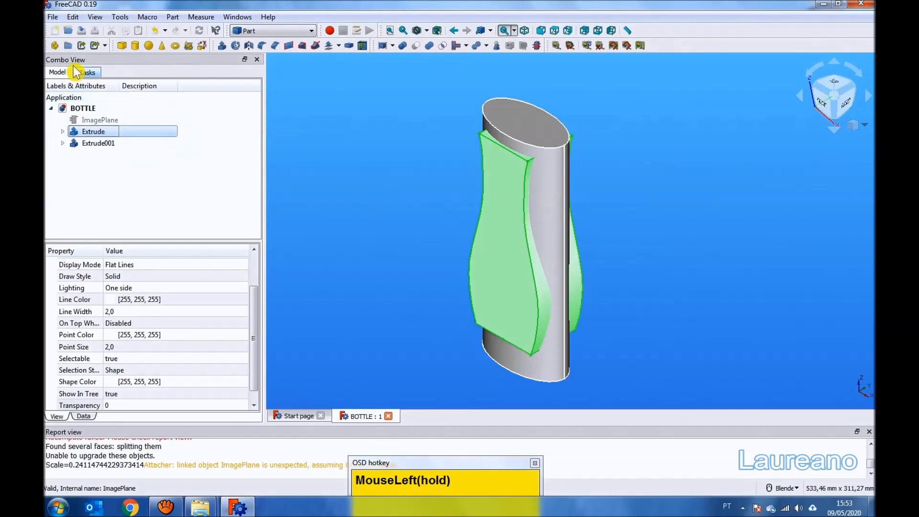
ctrl+click(93, 144)
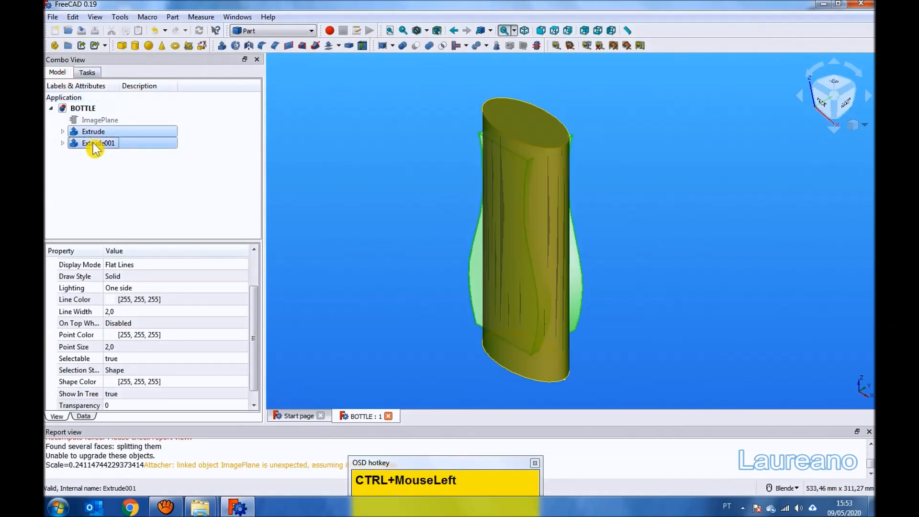
click(442, 46)
click(395, 188)
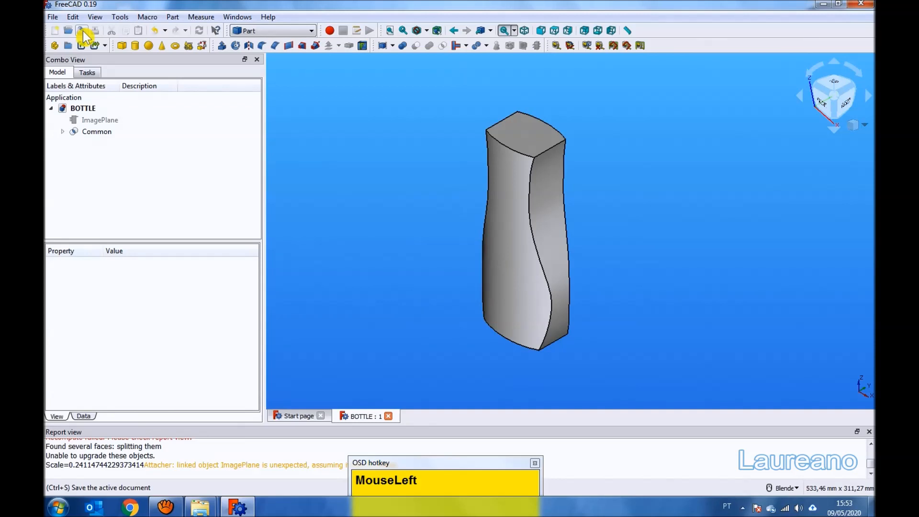
- Fillet the four long vertical edges of the intersected bottle body with a constant 15 mm radius
click(532, 220)
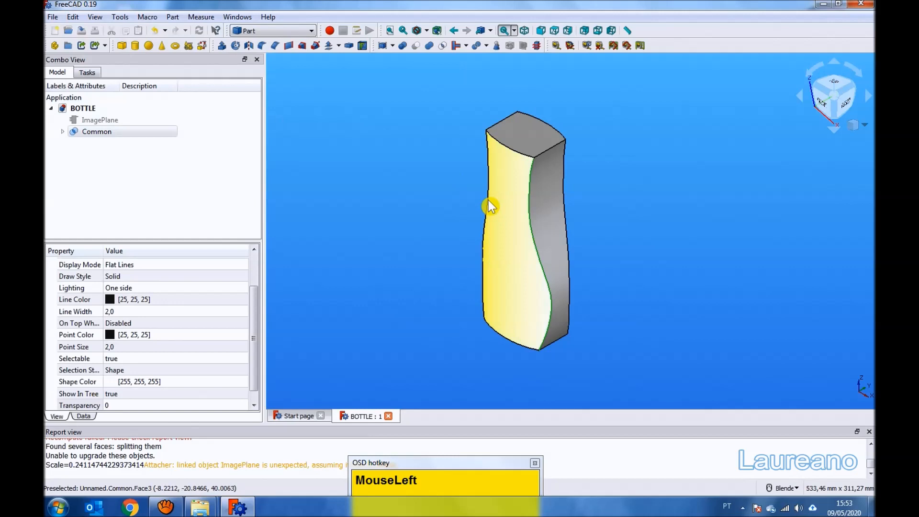
ctrl+click(565, 205)
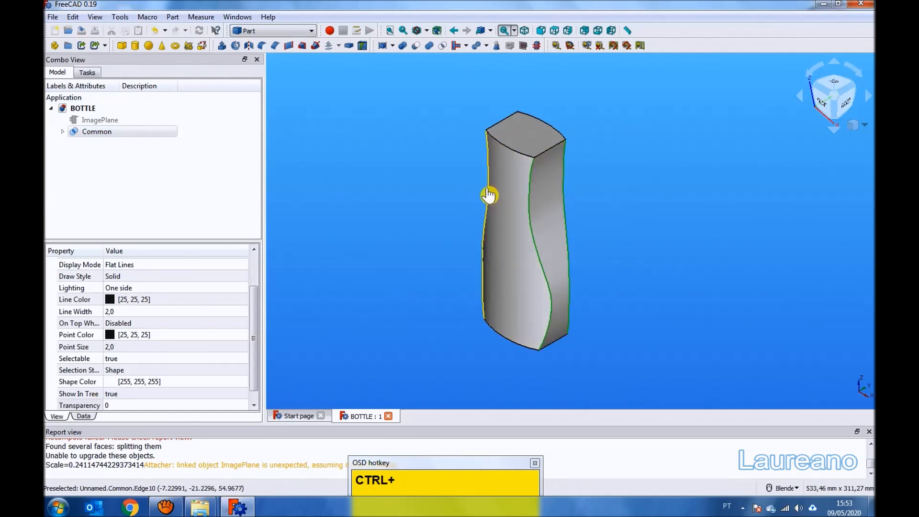
middle_drag(428, 251, 585, 260)
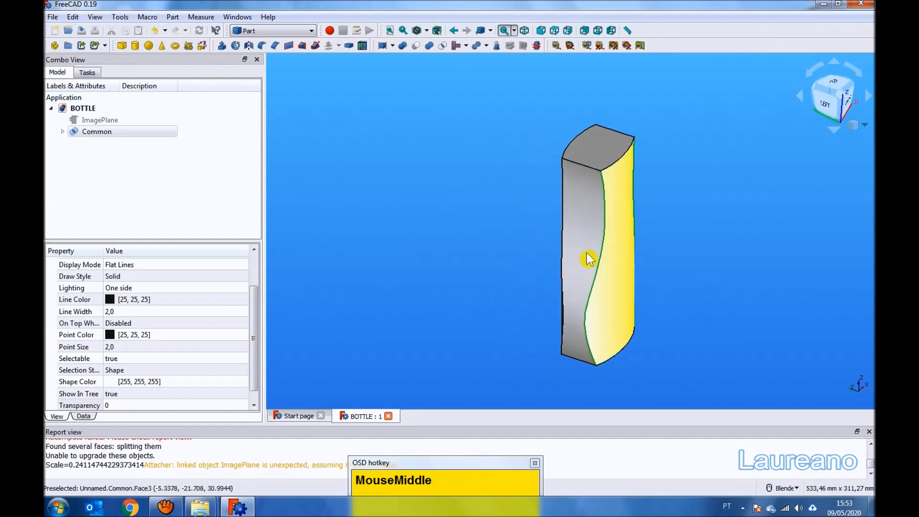
ctrl+click(563, 267)
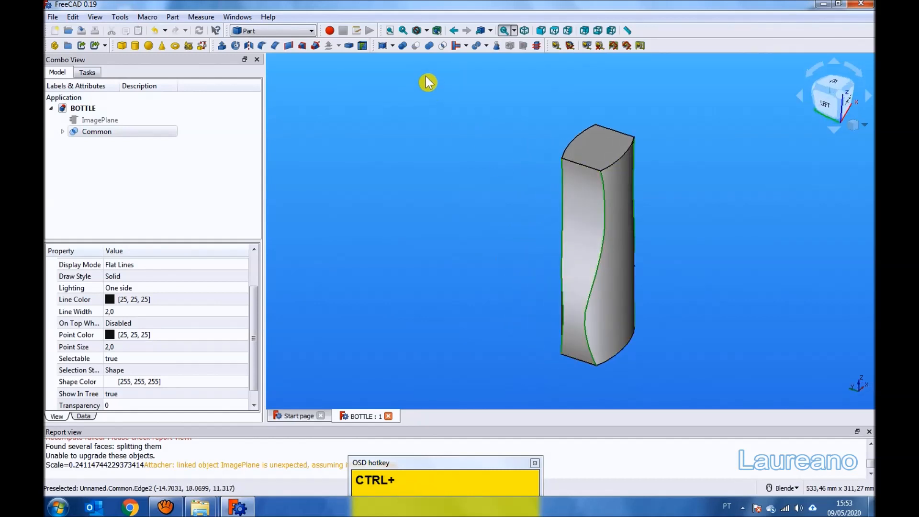
click(261, 45)
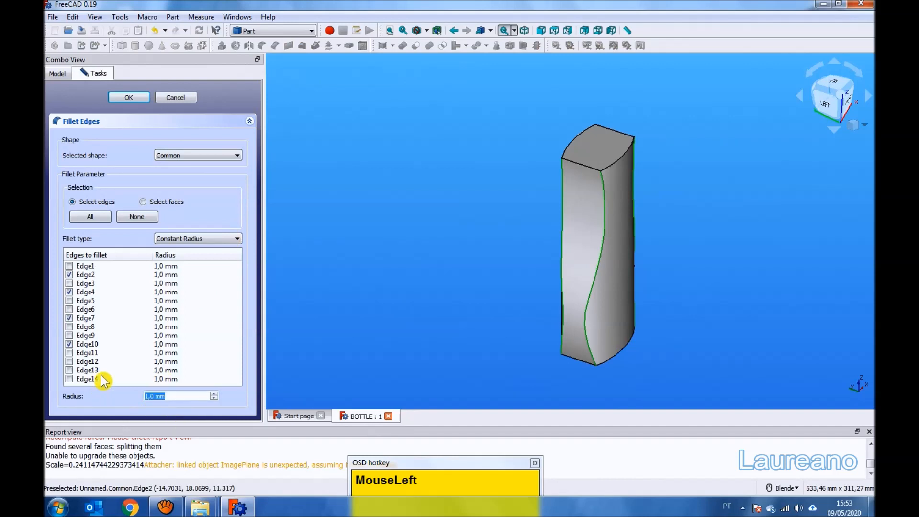
text(15)
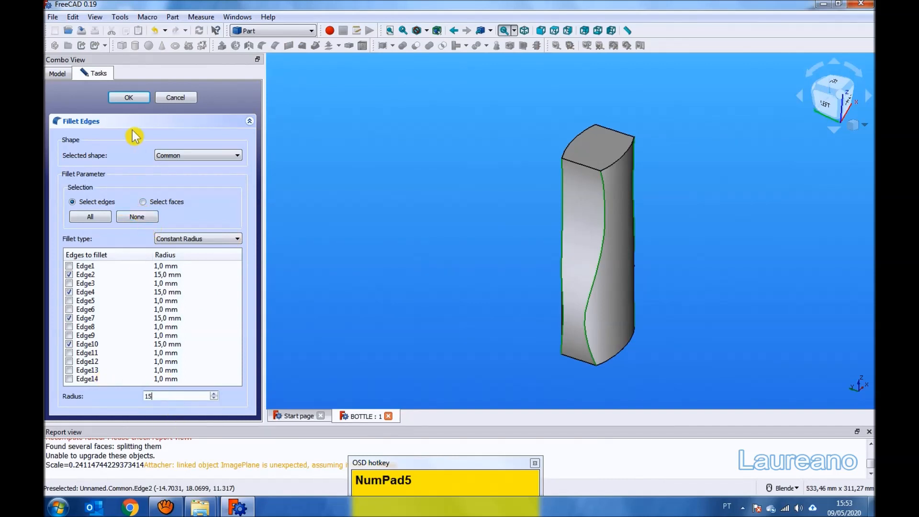
click(127, 103)
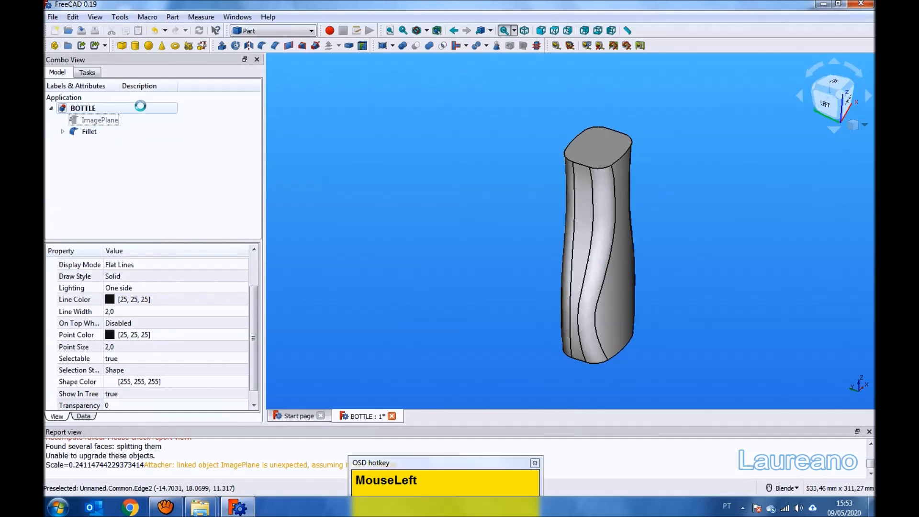
- Show the whole filleted bottle in isometric view and save the document
click(390, 30)
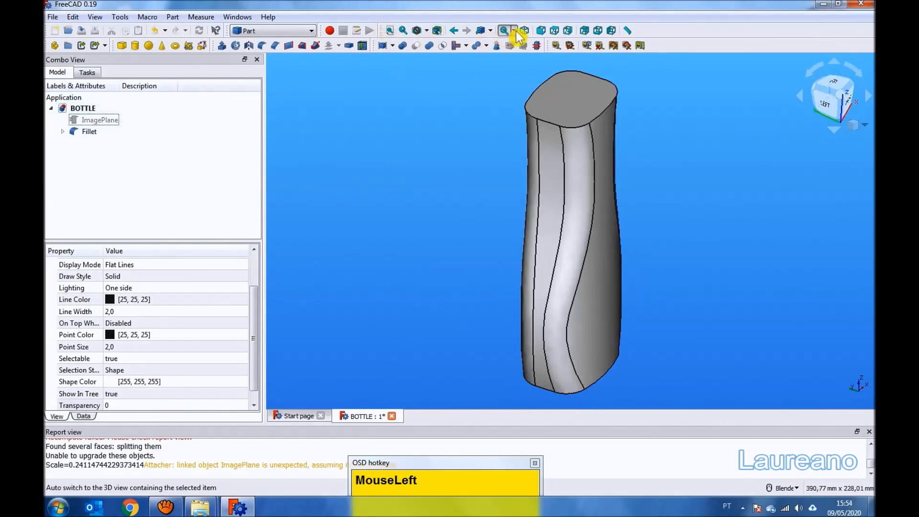
click(524, 30)
click(422, 189)
click(81, 30)
- Fillet the bottle's bottom edge loop with a constant 5 mm radius and save the document
scroll(479, 296, down, 2)
middle_drag(488, 299, 515, 318)
scroll(516, 317, up, 4)
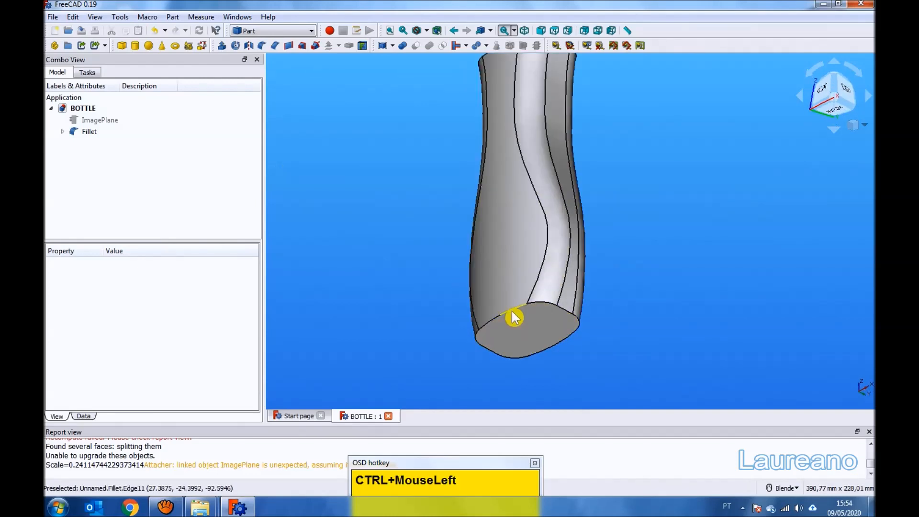
ctrl+click(497, 325)
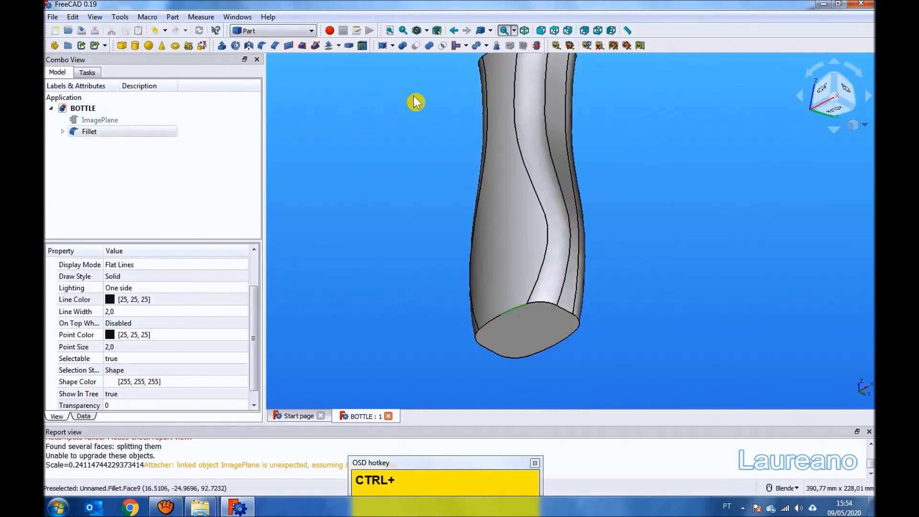
click(262, 45)
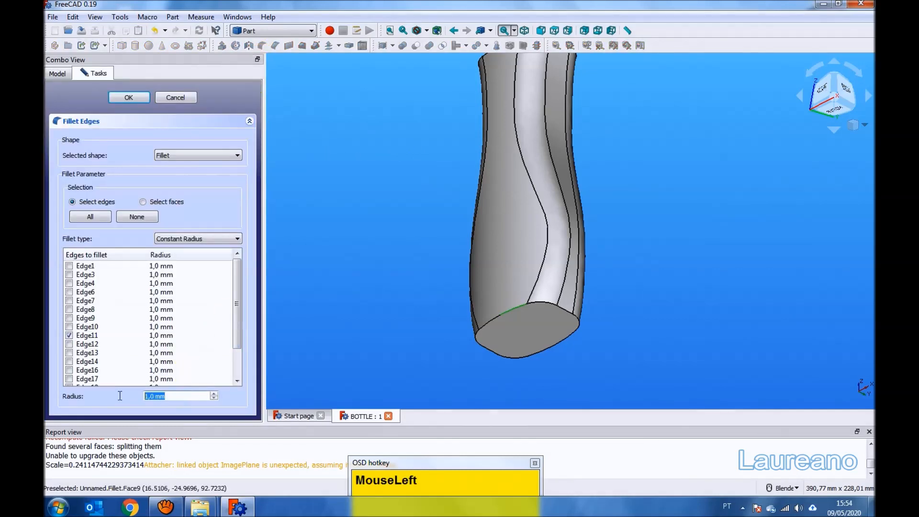
text(5)
key(Return)
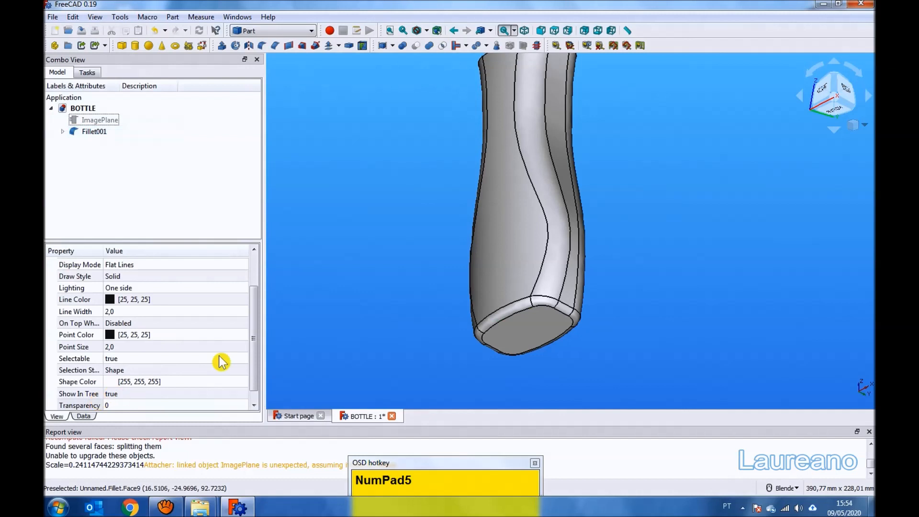
click(81, 31)
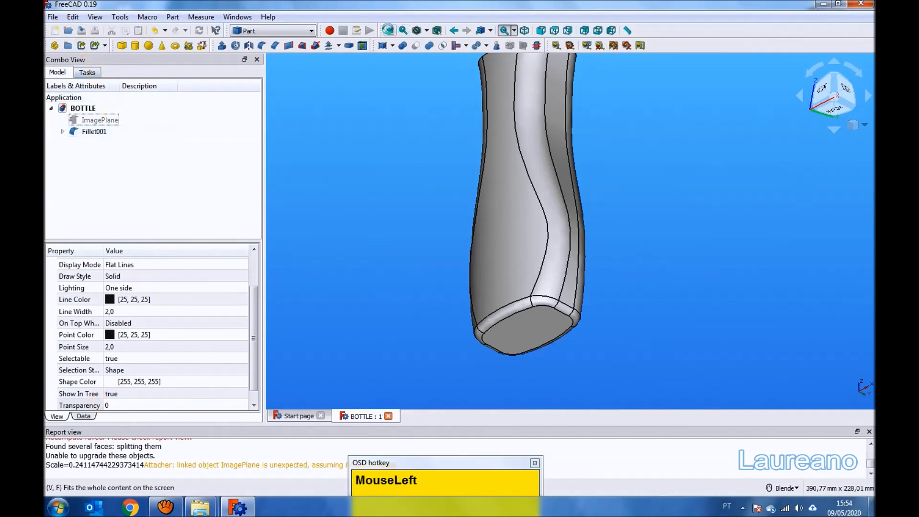
- Show the whole bottle in isometric view and make the reference image plane visible
click(388, 30)
click(524, 30)
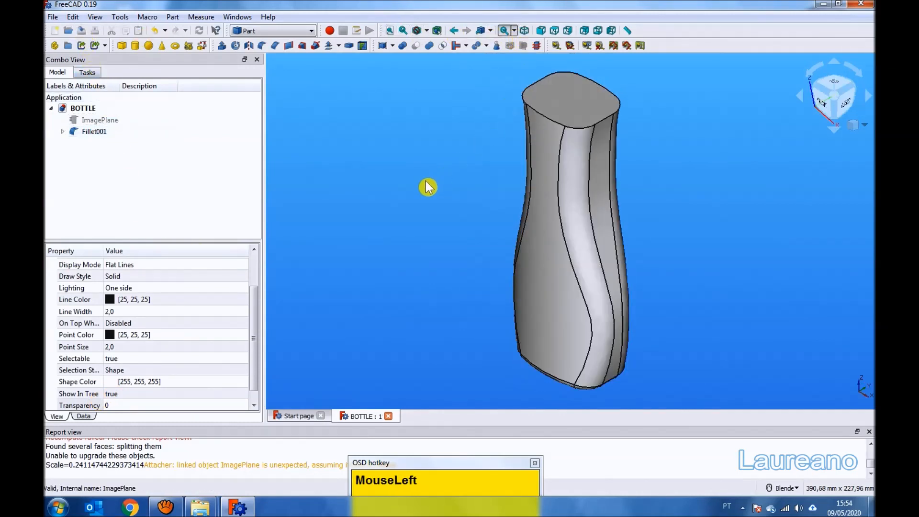
click(426, 182)
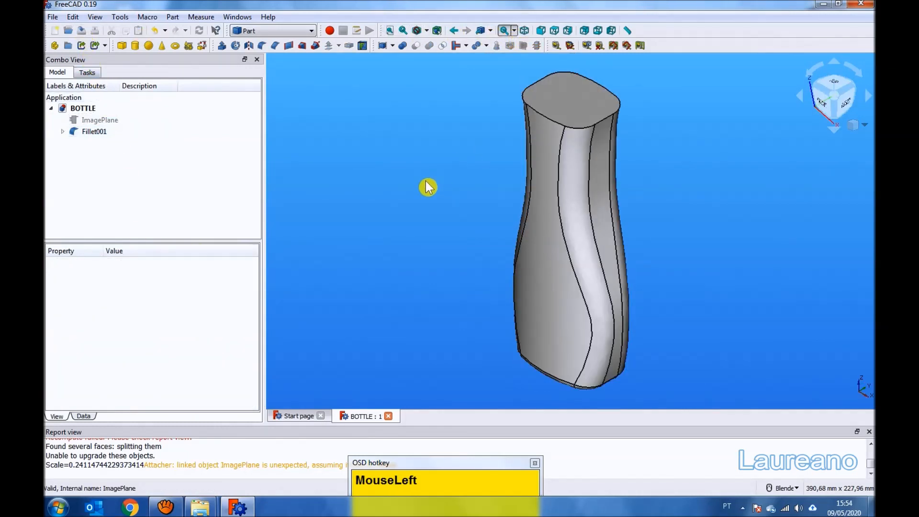
click(89, 125)
key(space)
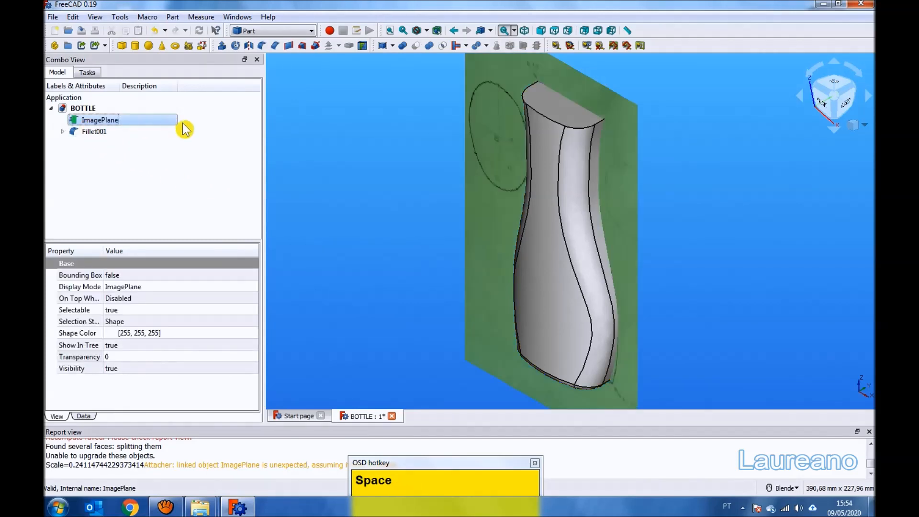
click(328, 130)
- Set the filleted bottle's transparency to 70 and view it against the reference image from the front
click(89, 132)
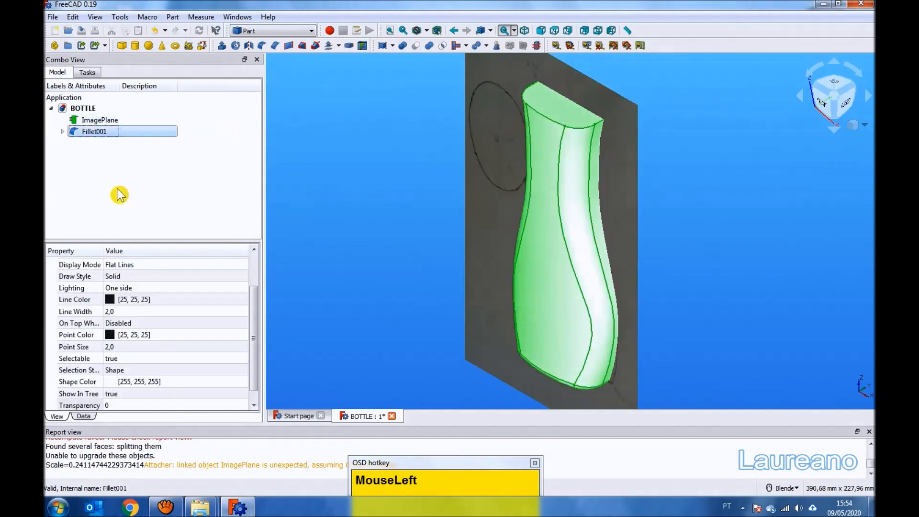
click(126, 406)
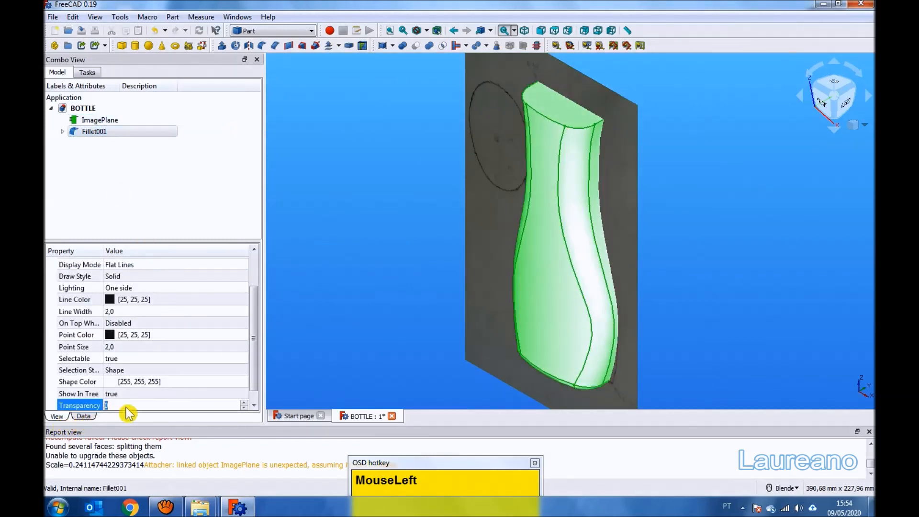
text(70)
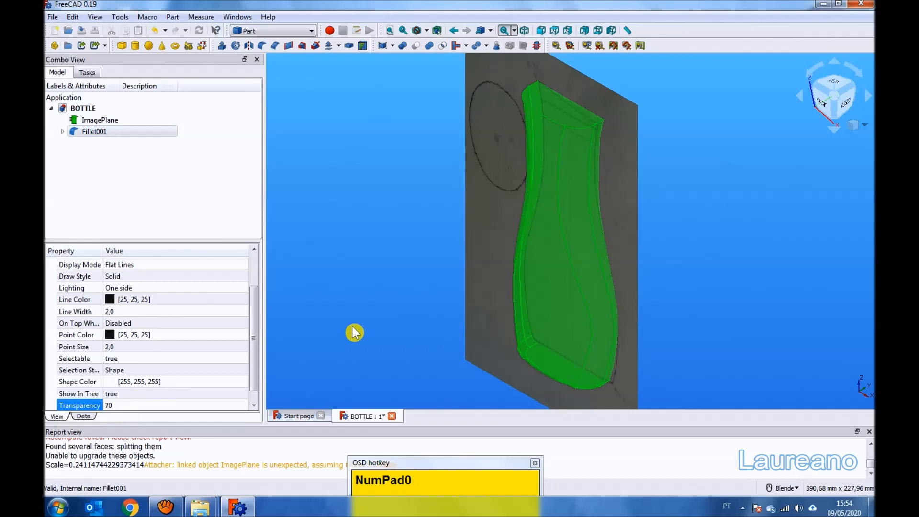
click(380, 261)
click(390, 30)
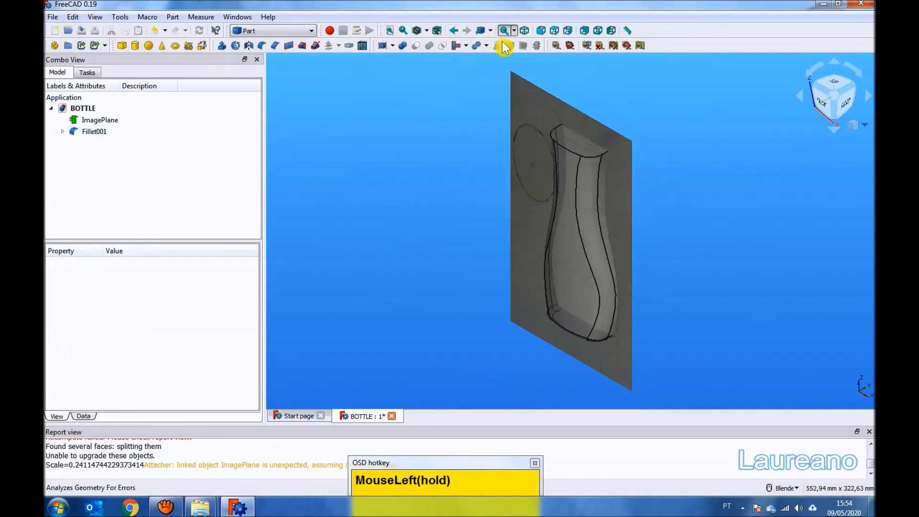
click(541, 30)
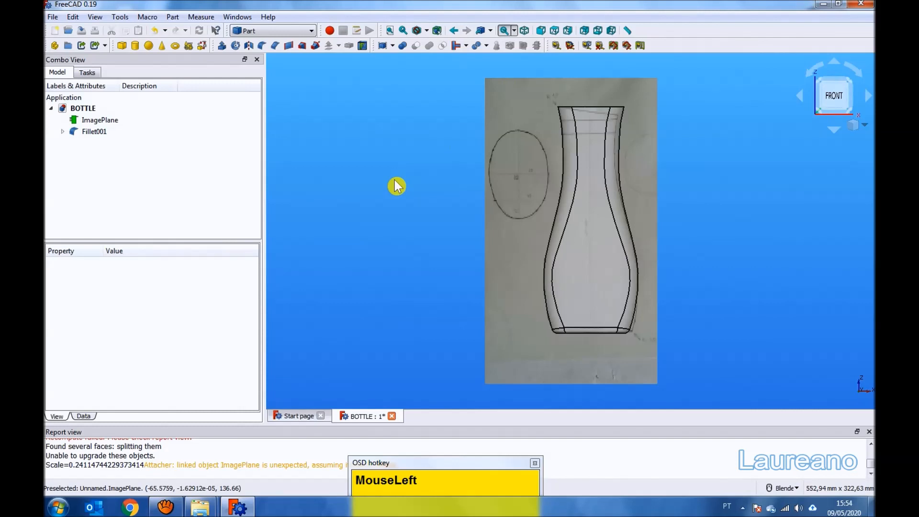
- Make the bottle-profile sketch visible inside the first extrusion of the filleted body's history
click(62, 132)
click(74, 143)
click(85, 155)
click(98, 166)
click(127, 178)
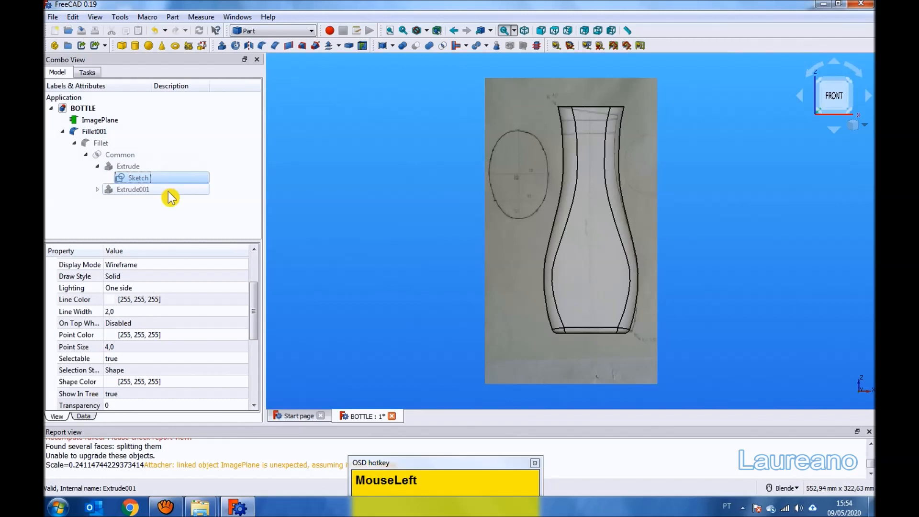
key(space)
click(309, 206)
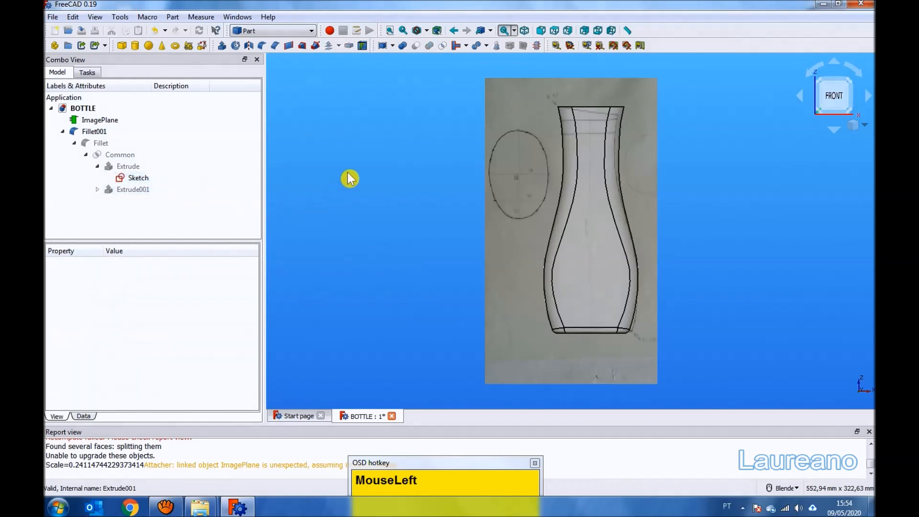
- Hide the filleted bottle and compare the profile sketch with the neck lines of the reference drawing
click(71, 133)
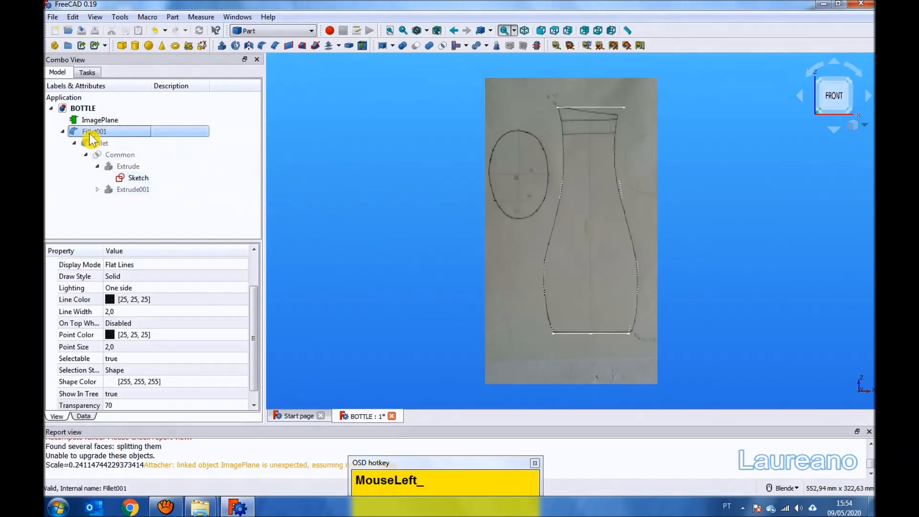
click(321, 189)
scroll(630, 113, up, 5)
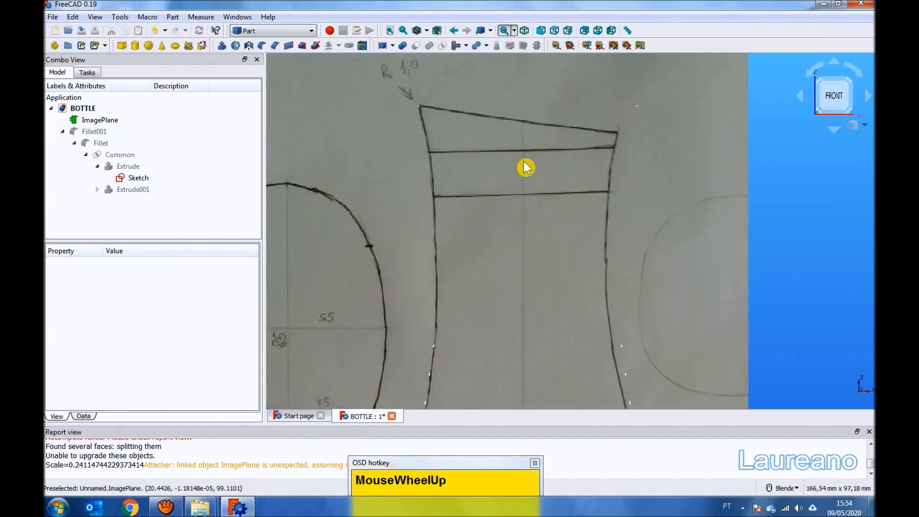
scroll(525, 168, down, 2)
scroll(394, 144, down, 4)
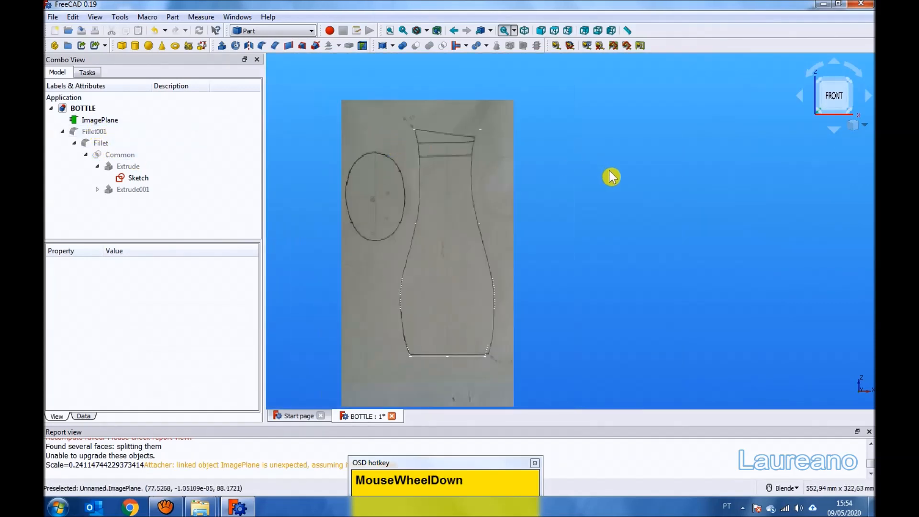
mouse_move(550, 164)
middle_down()
mouse_move(518, 181)
mouse_move(468, 180)
middle_up()
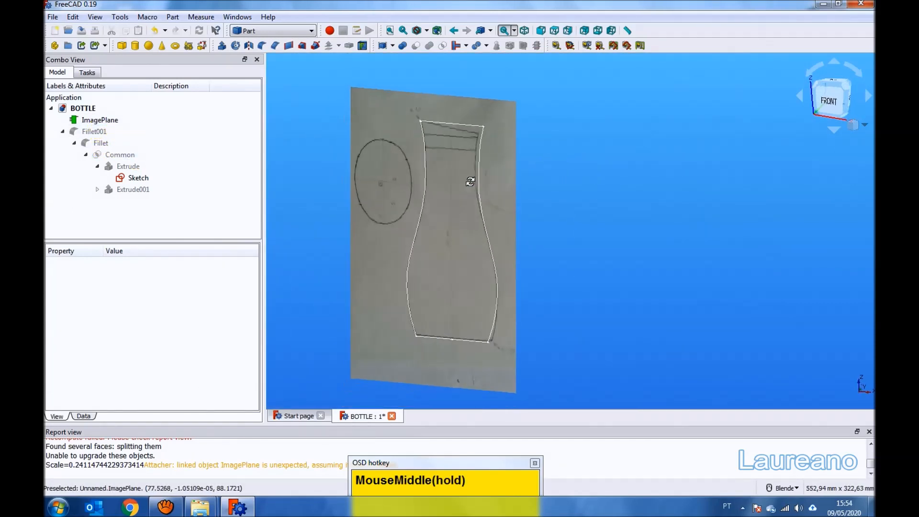
- Switch to the Sketcher workbench and create a new sketch on the XZ plane with 0 mm offset
click(271, 31)
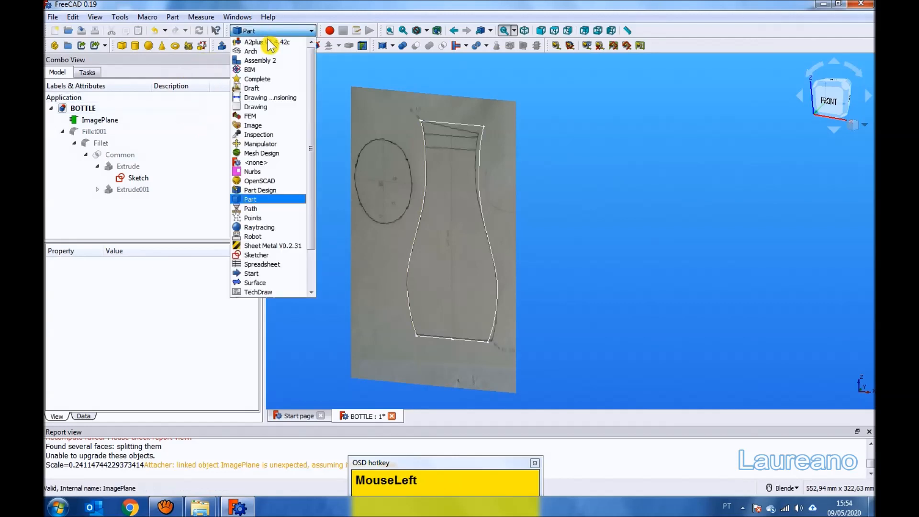
click(258, 255)
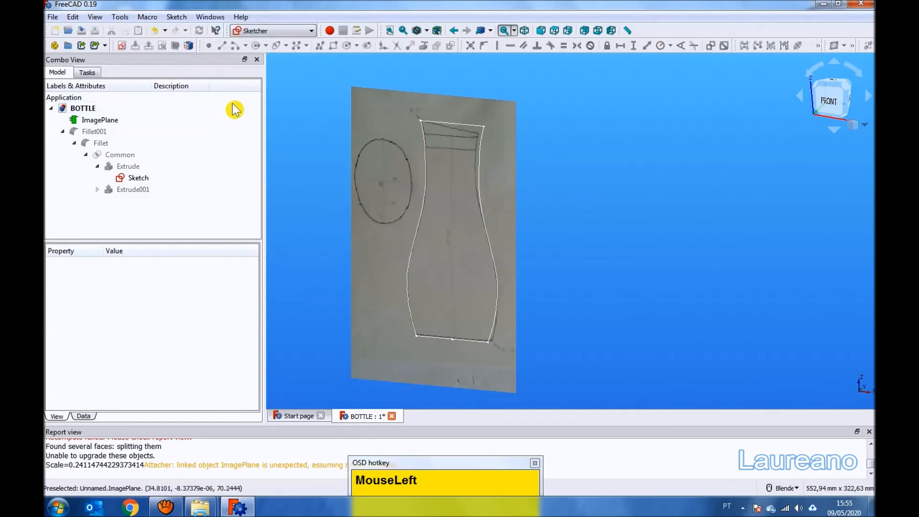
click(122, 46)
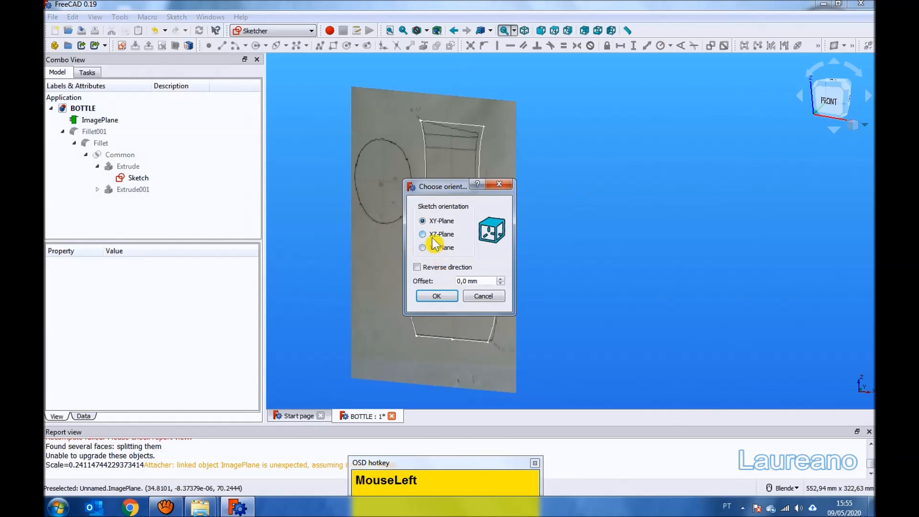
click(436, 296)
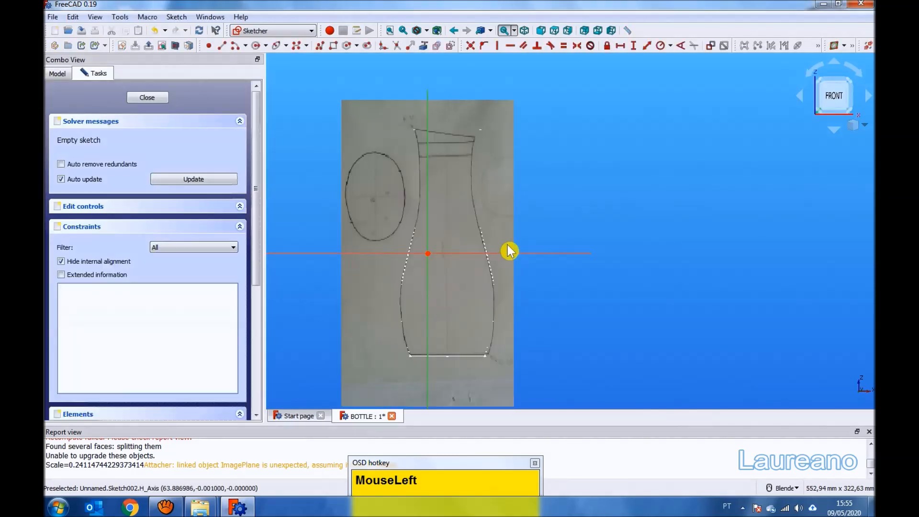
- Set the reference image plane's transparency to 70 while the new sketch stays open
click(57, 73)
click(99, 122)
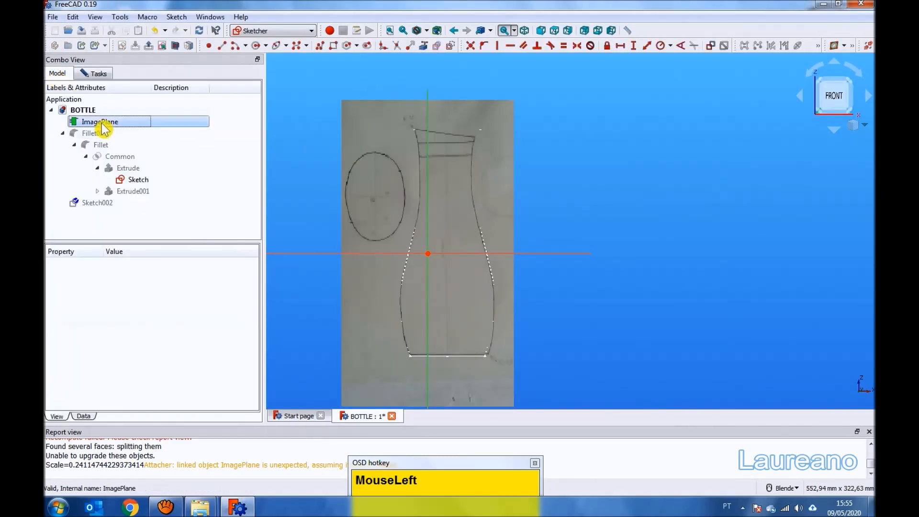
click(64, 421)
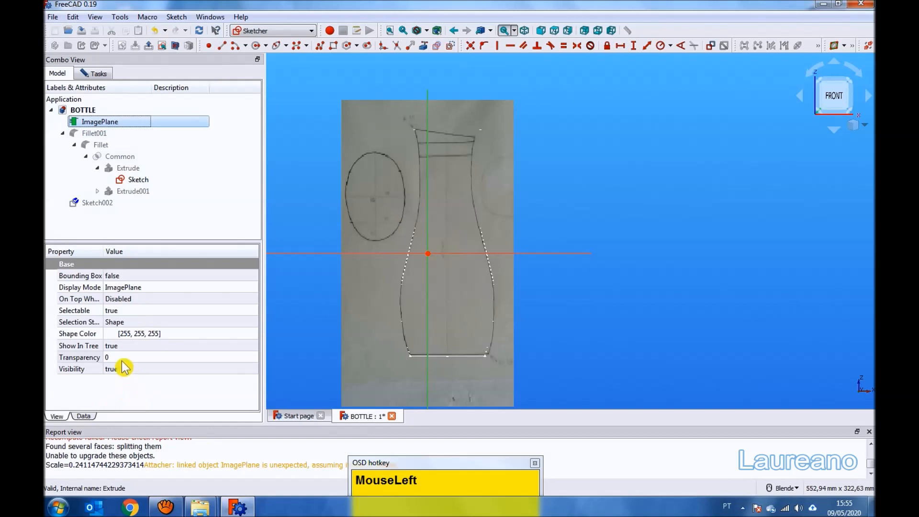
click(123, 361)
text(70)
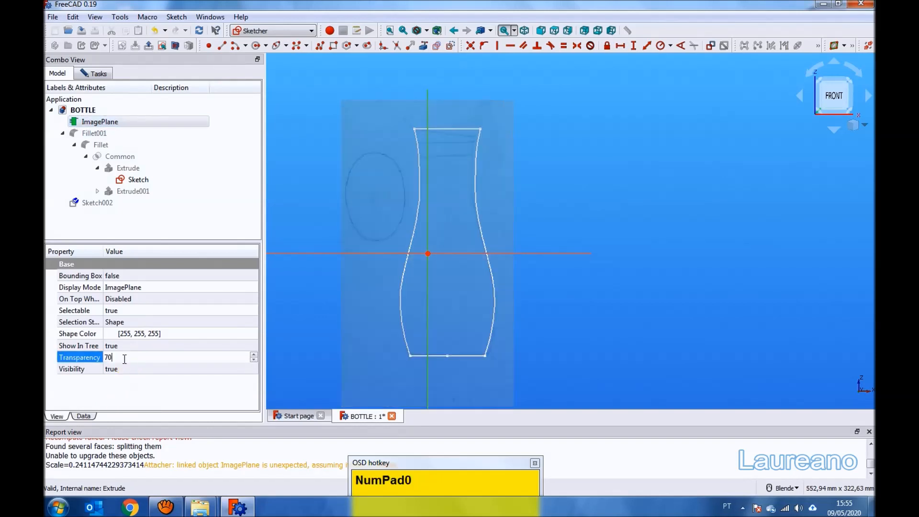
click(584, 199)
- Draw a slanted line across the top of the bottle neck, descending to the right and extending past both sides
scroll(426, 127, up, 5)
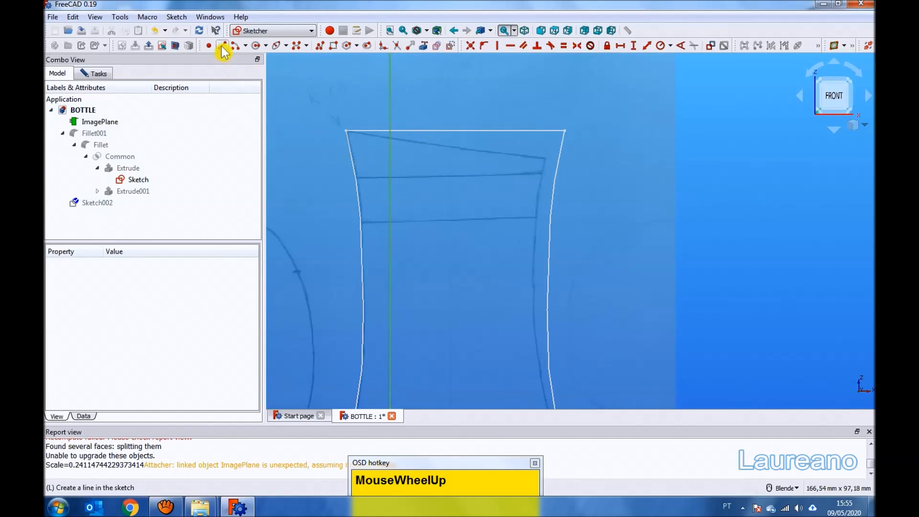
click(222, 46)
click(304, 106)
click(629, 170)
scroll(307, 107, up, 2)
key(Escape)
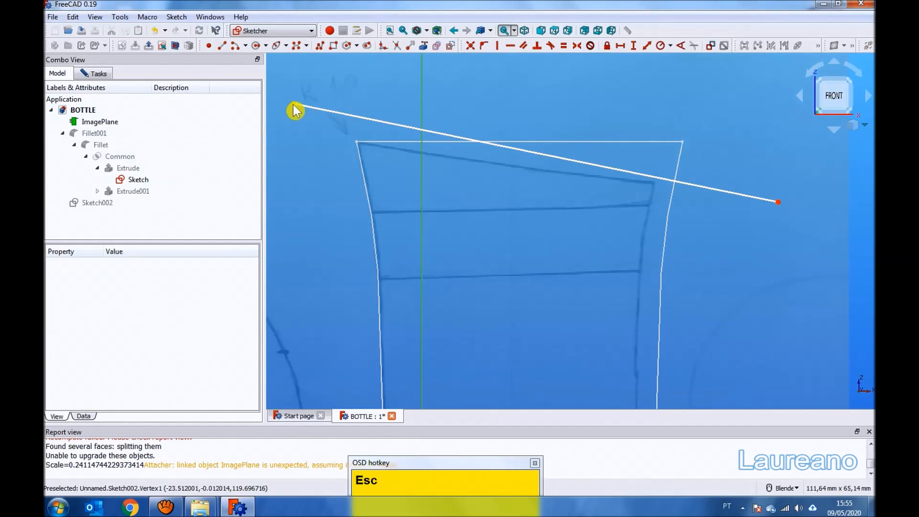
- Link the horizontal top edge of the bottle-profile sketch as external geometry in the new sketch
click(344, 115)
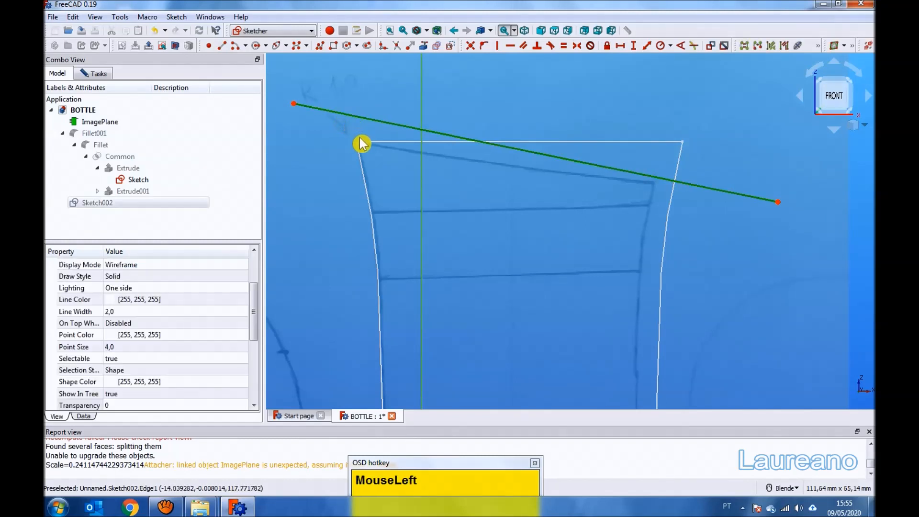
click(345, 156)
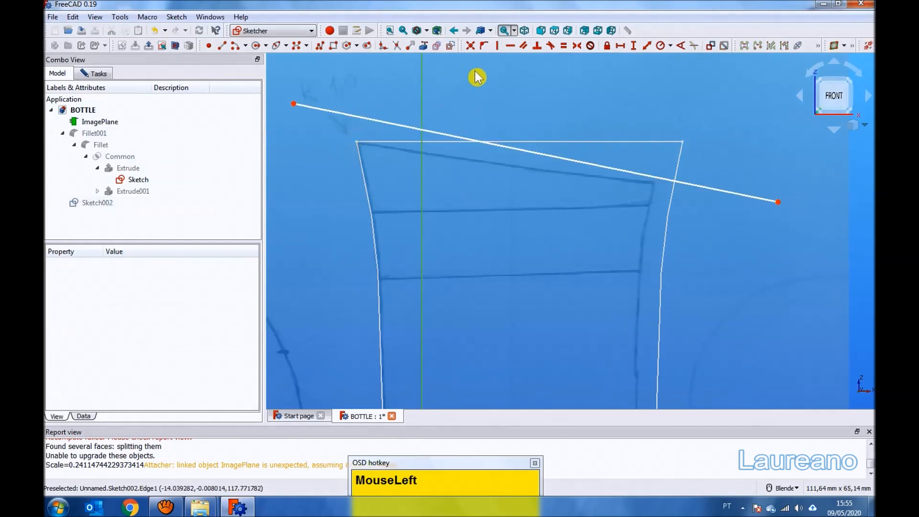
click(370, 141)
key(Escape)
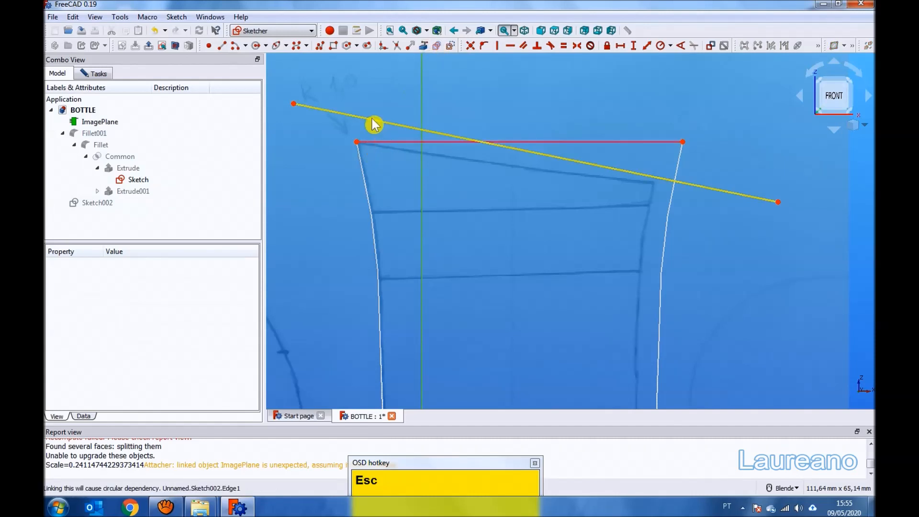
- Constrain the profile's upper-left corner onto the slanted line and adjust the line's right end to follow the drawn neck slope
click(370, 122)
ctrl+click(357, 144)
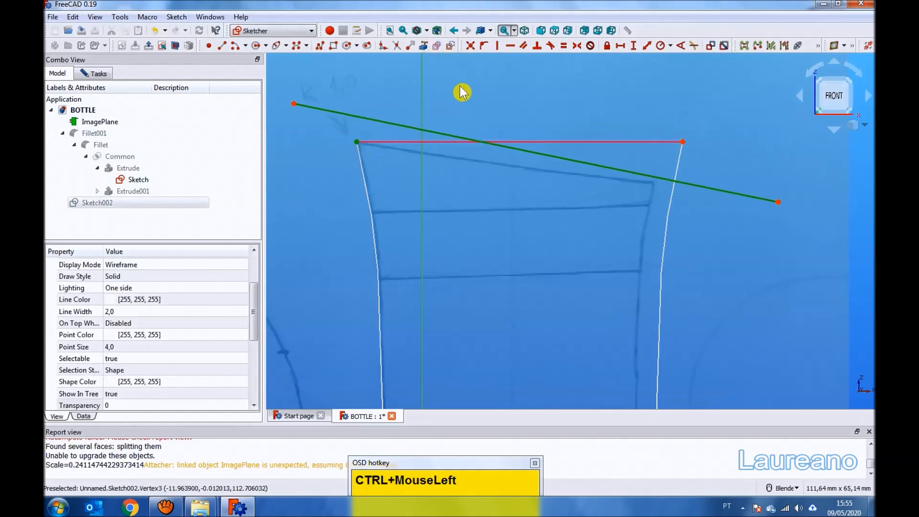
click(484, 45)
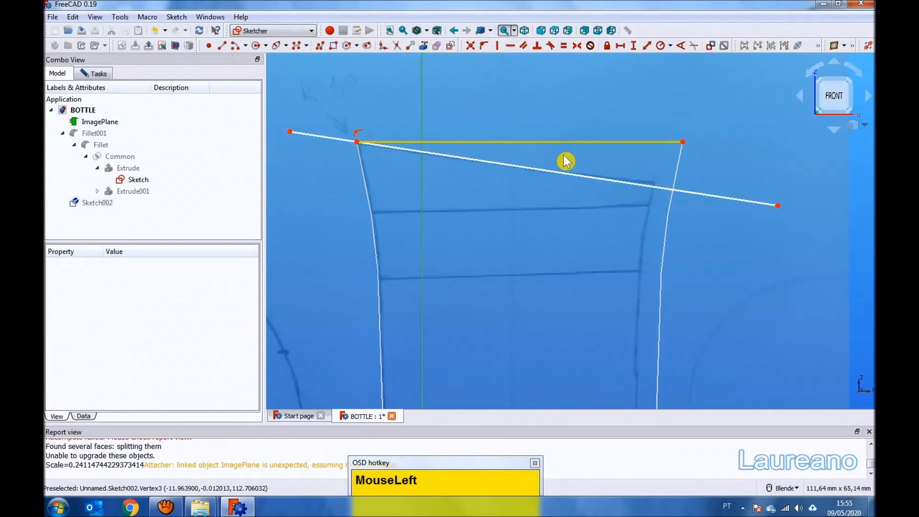
drag(779, 212, 785, 204)
scroll(591, 164, down, 2)
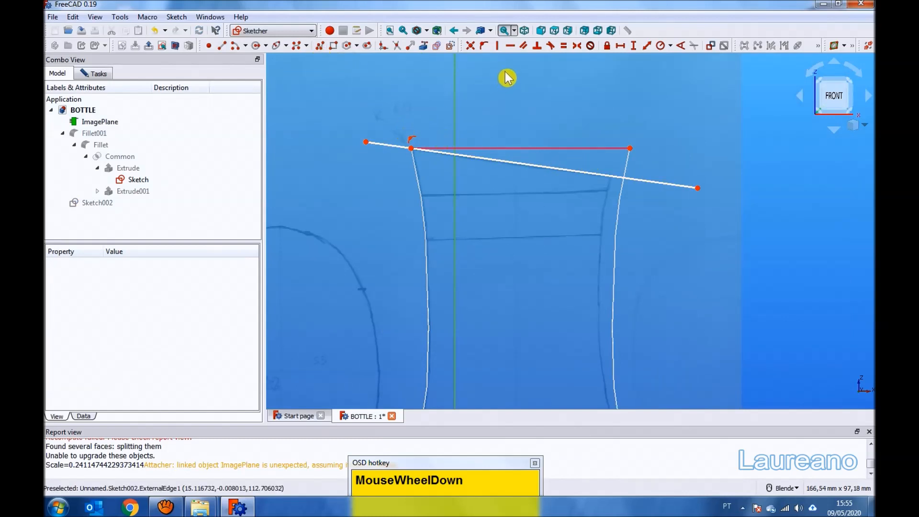
click(525, 30)
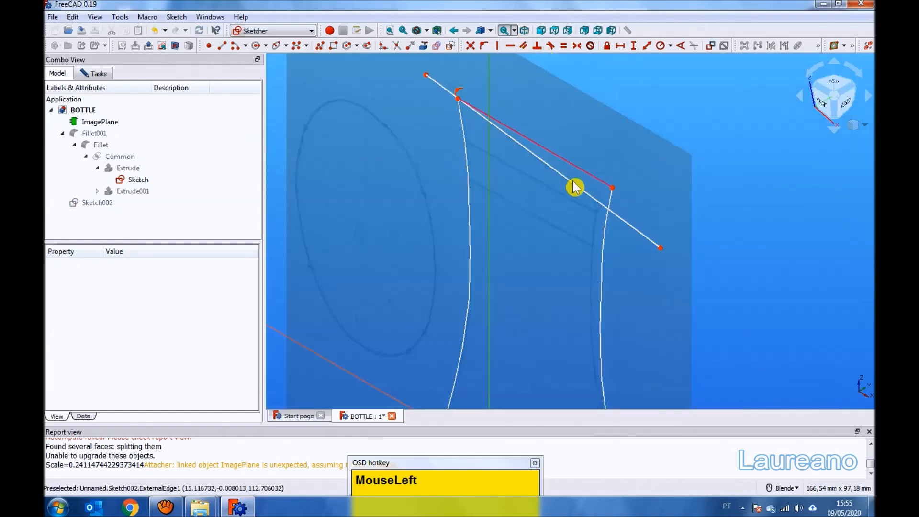
- Draw a horizontal line across the bottle neck along the lower drawn cap line, at about 87.7 mm height and extending past both sides
scroll(591, 180, down, 1)
scroll(550, 187, up, 1)
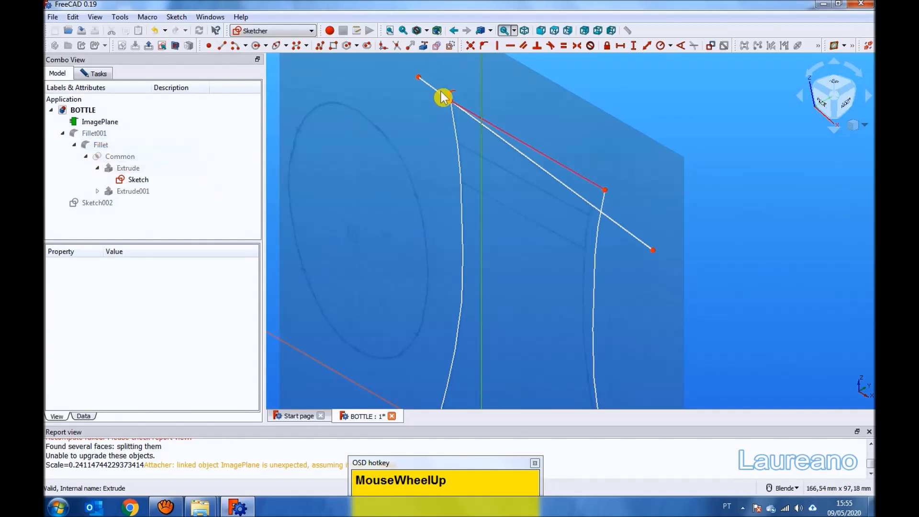
click(524, 31)
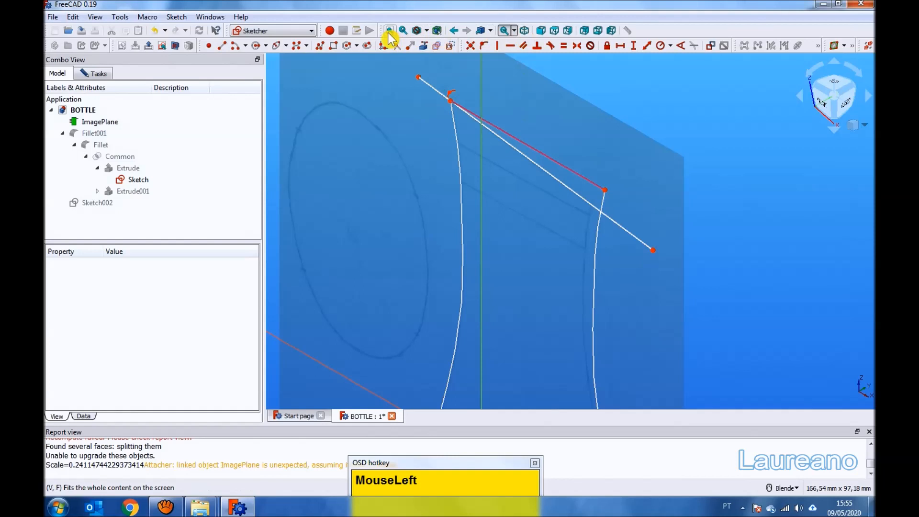
click(541, 31)
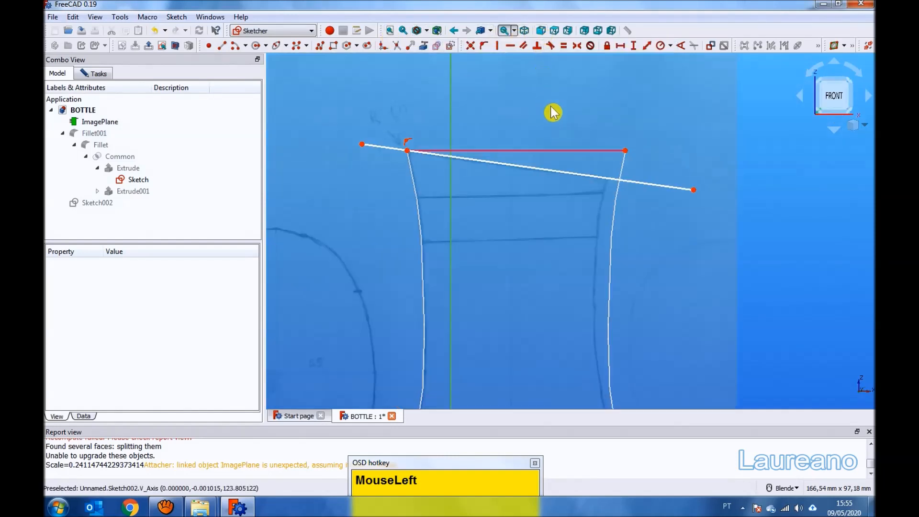
click(221, 46)
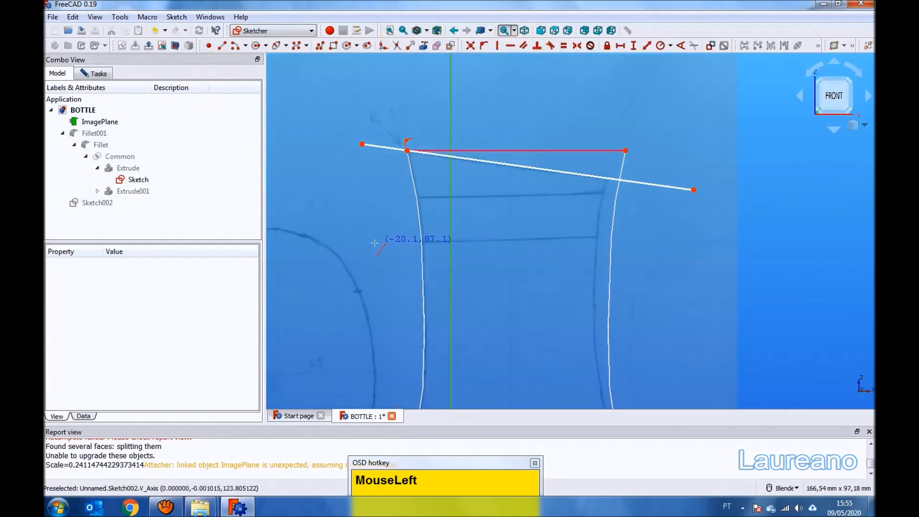
click(357, 245)
click(652, 245)
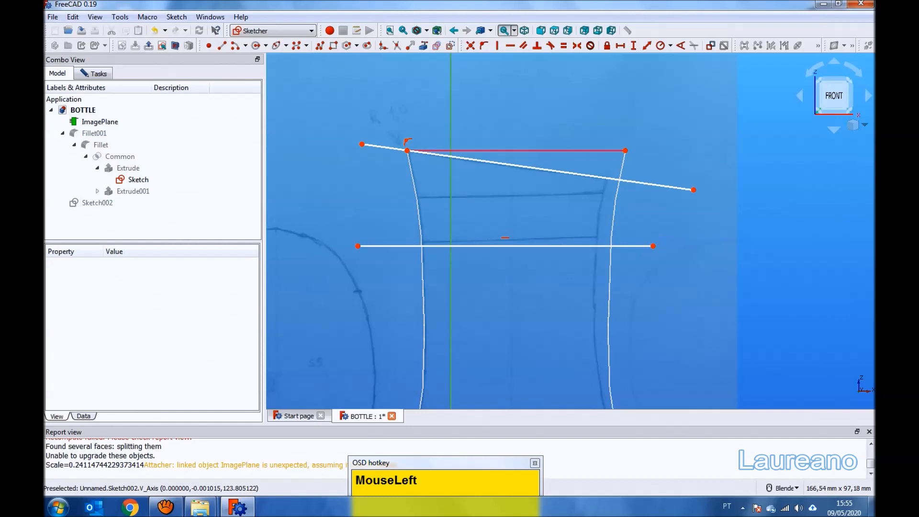
scroll(508, 257, up, 3)
key(Escape)
drag(531, 240, 572, 230)
scroll(570, 229, down, 3)
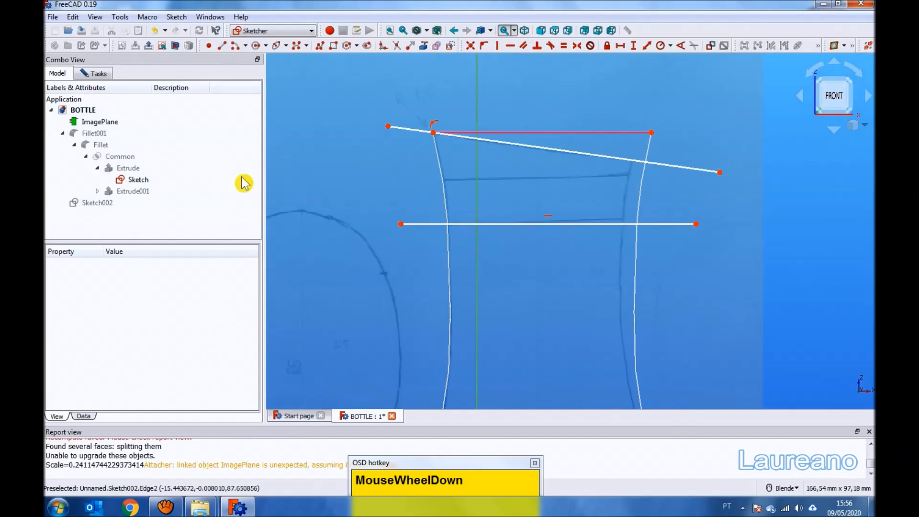
- Finish editing the sketch with the two neck lines and show the whole bottle in isometric view
click(94, 73)
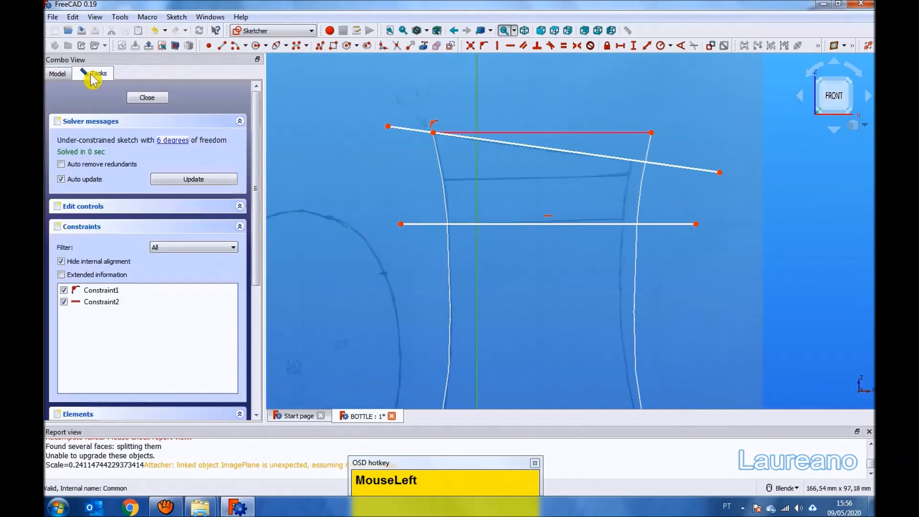
click(147, 98)
click(389, 31)
click(62, 132)
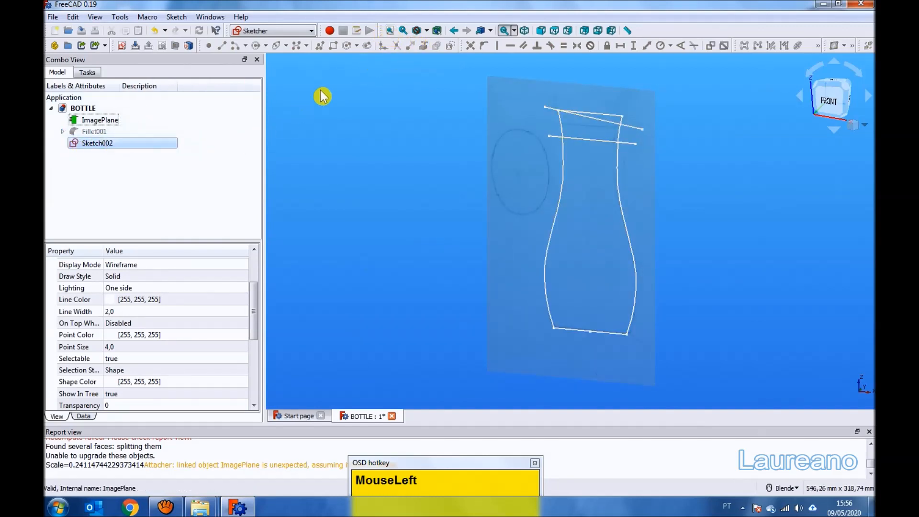
click(504, 31)
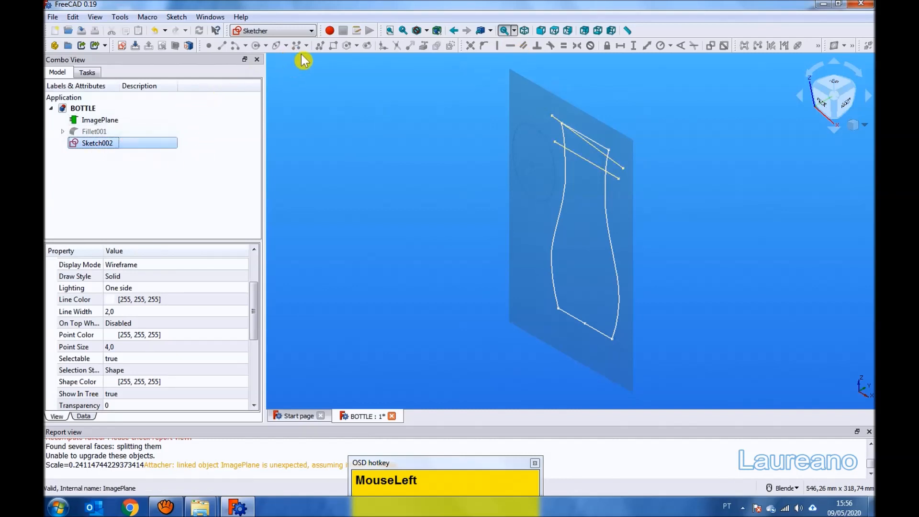
- Extrude Sketch002 symmetrically along its normal by 50 mm in the Part workbench, without creating a solid
click(311, 31)
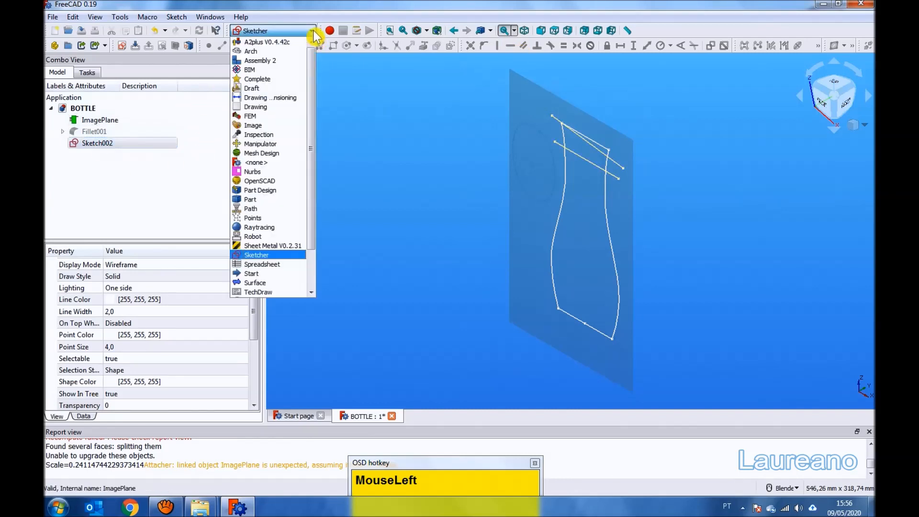
click(247, 200)
click(222, 46)
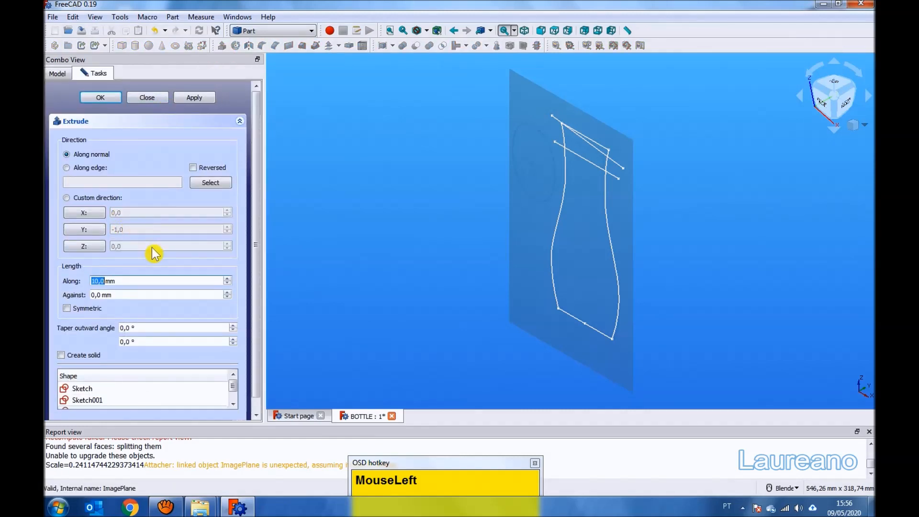
text(50)
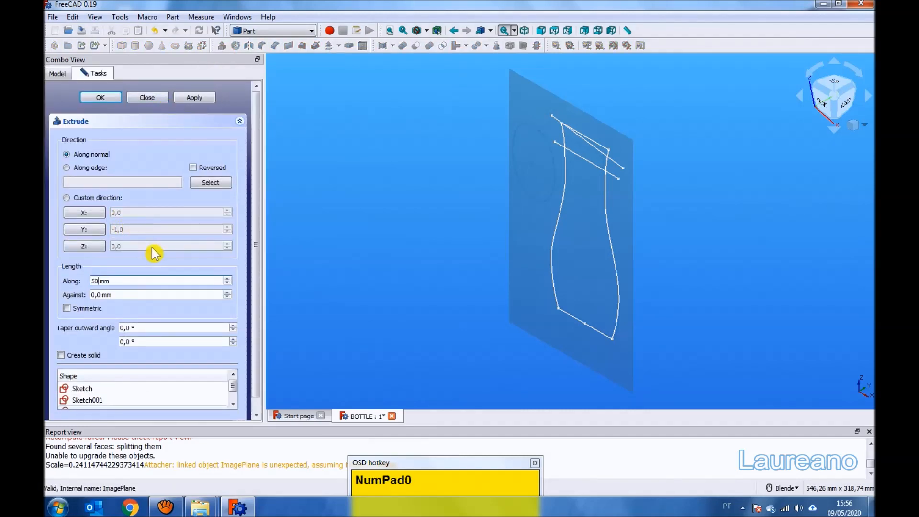
click(68, 312)
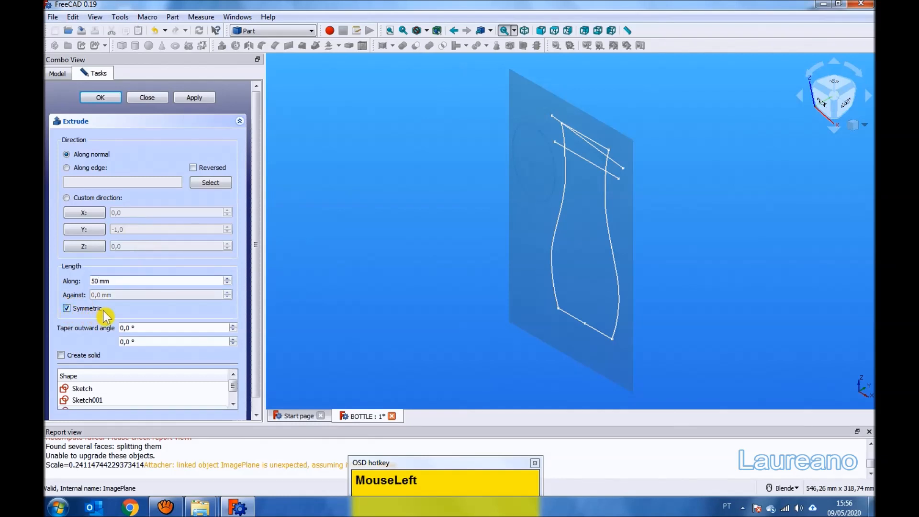
click(108, 97)
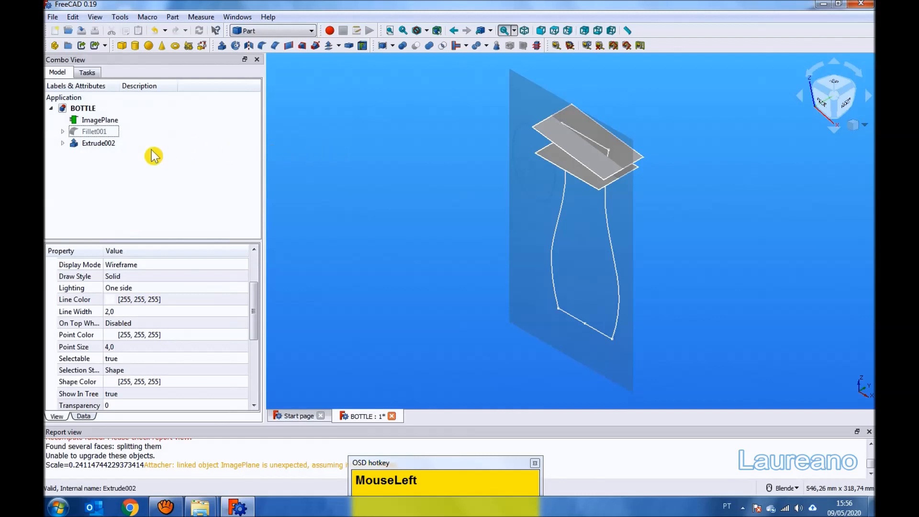
- Make the Fillet001 bottle body visible and check how far the two extruded planes extend beyond its neck
click(100, 131)
key(space)
click(425, 188)
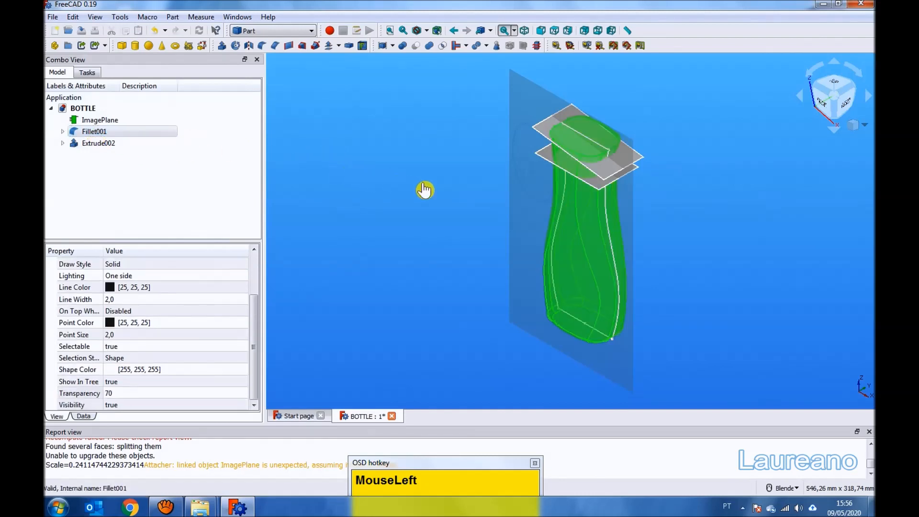
middle_drag(654, 234, 528, 226)
scroll(550, 206, up, 5)
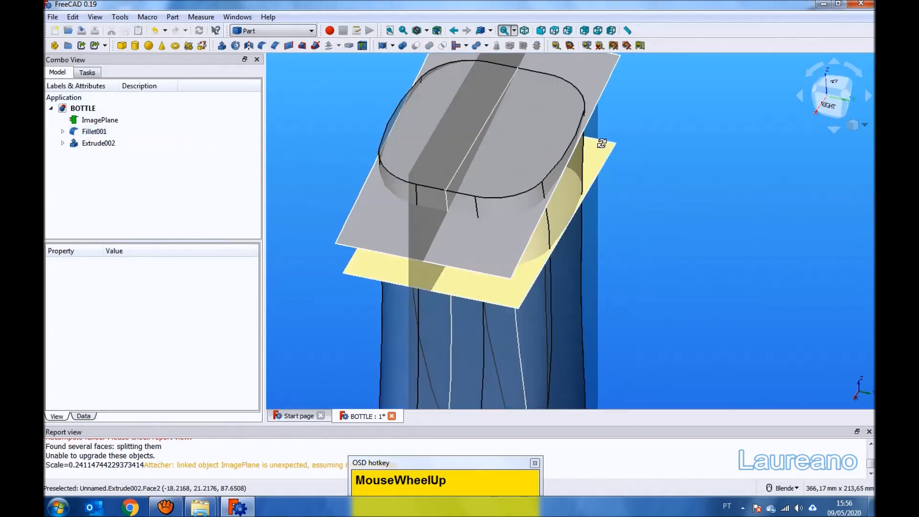
middle_drag(582, 181, 110, 155)
- Set the forward length of the Extrude002 cutting planes to 60 mm and return to the isometric view
click(102, 144)
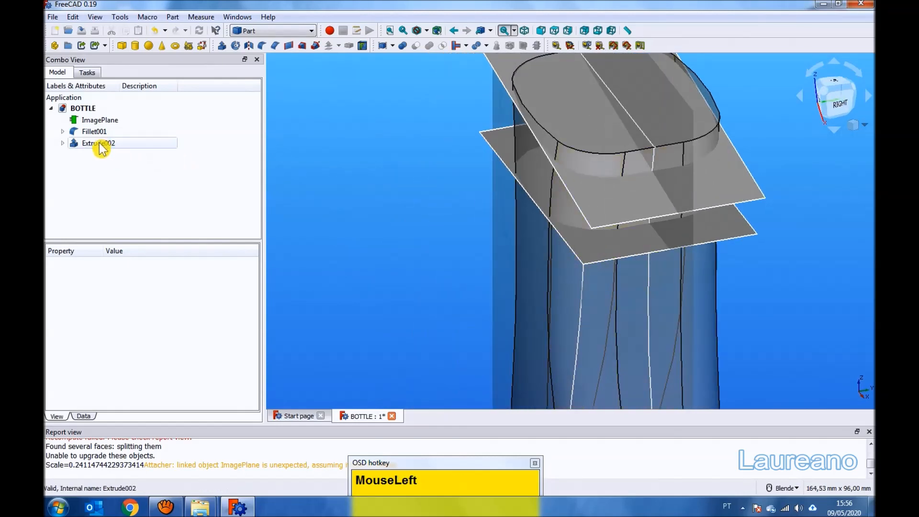
click(84, 416)
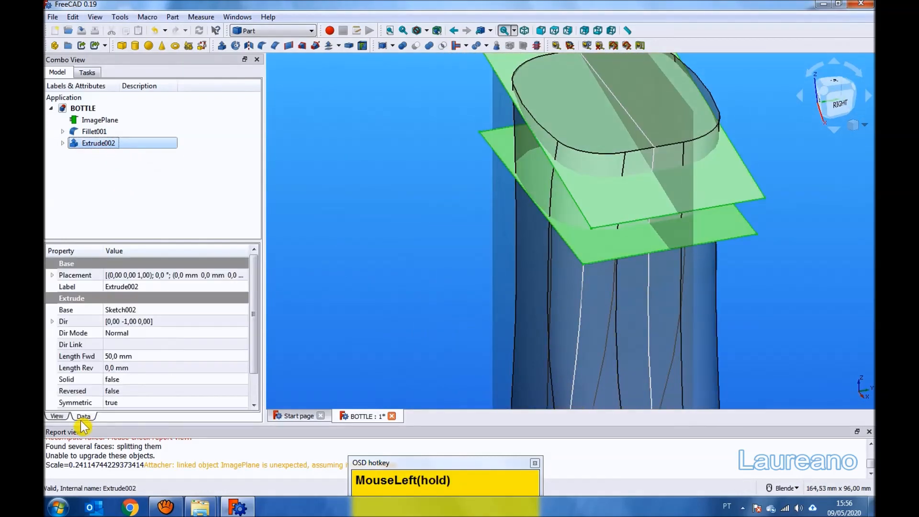
click(142, 358)
text(60)
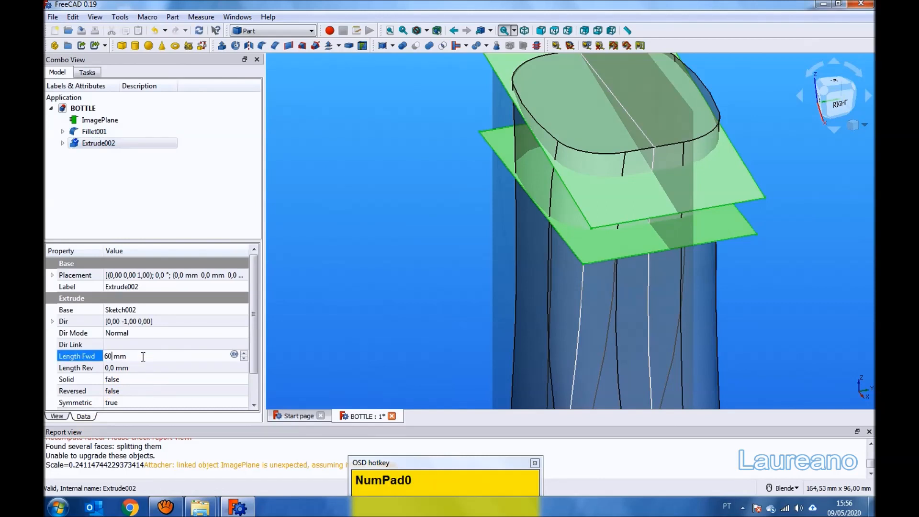
key(Return)
click(287, 240)
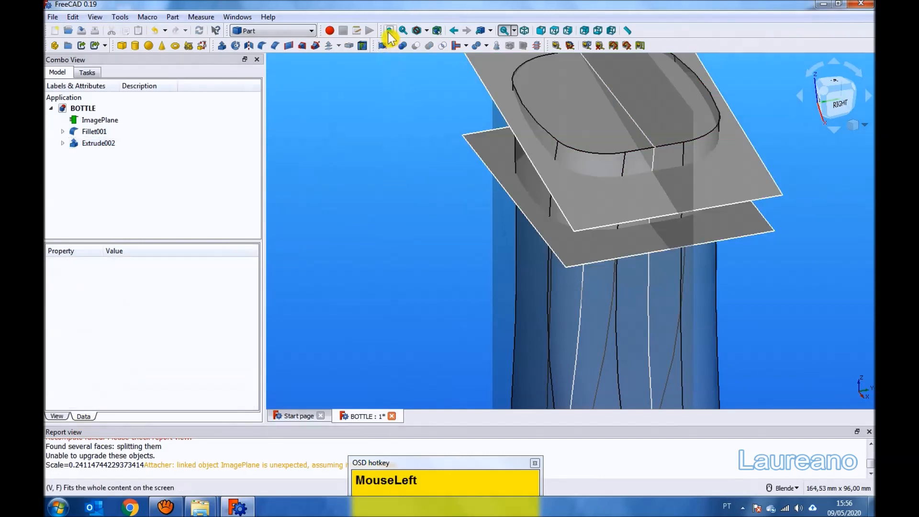
click(524, 31)
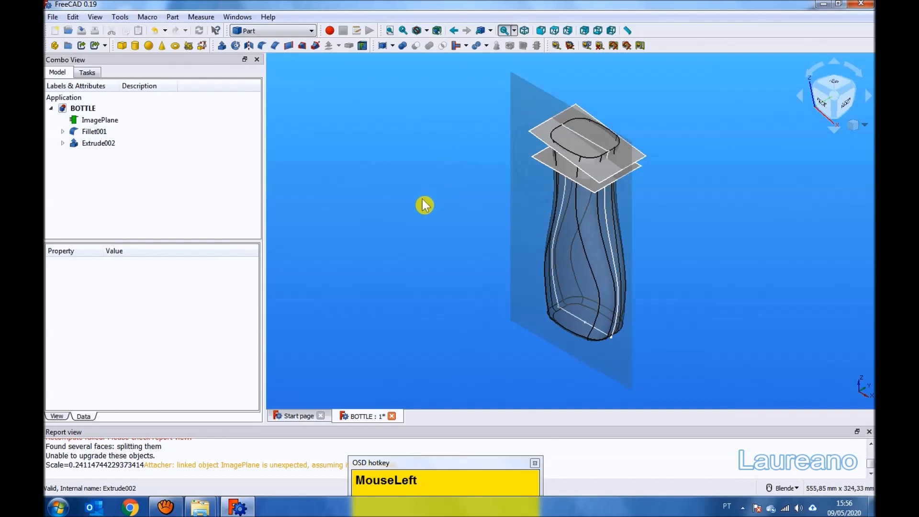
- Split the bottle body with the cutting planes by creating Boolean Fragments from Extrude002 and Fillet001
click(96, 143)
ctrl+click(94, 131)
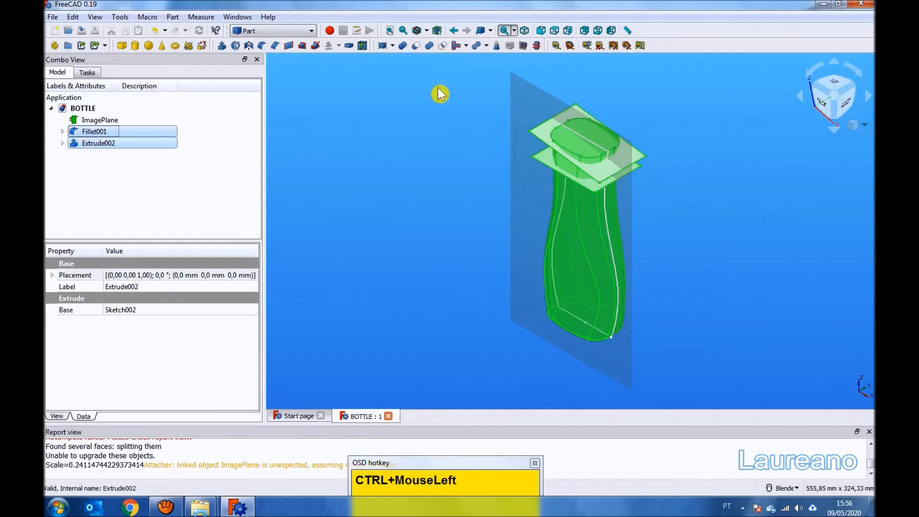
click(476, 45)
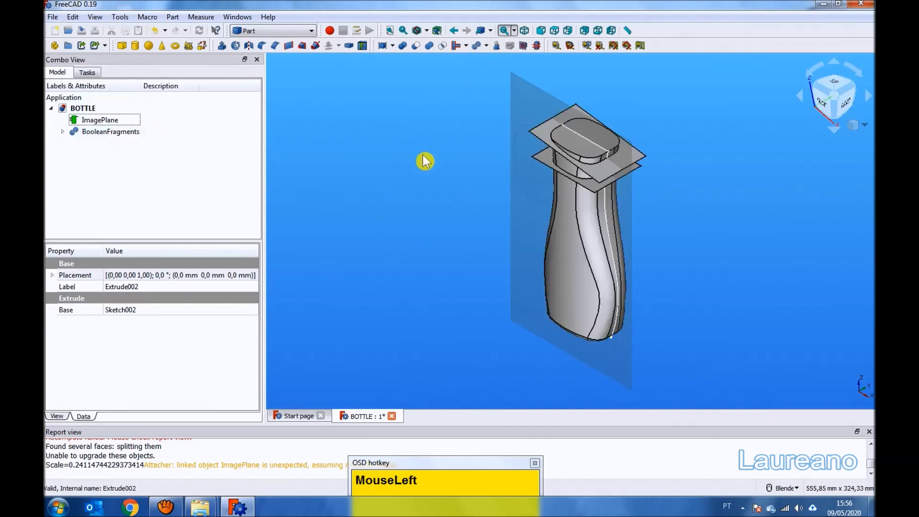
click(63, 132)
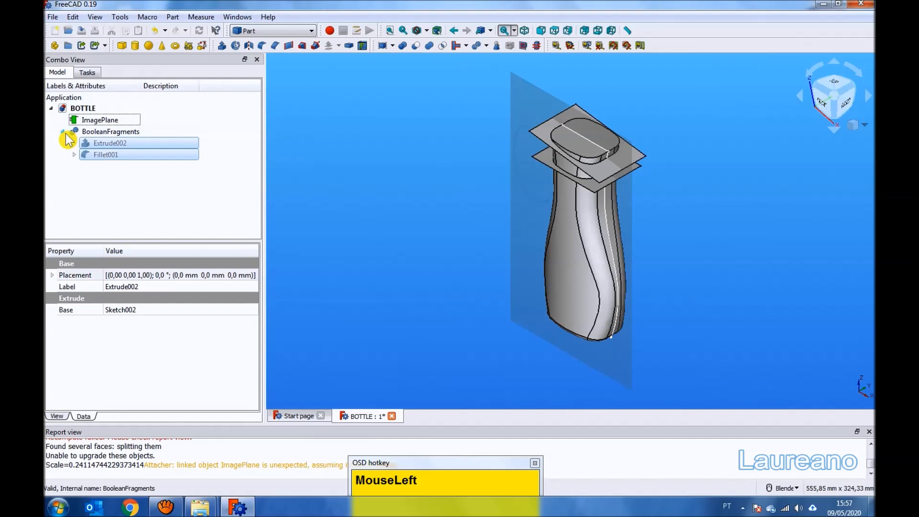
click(297, 158)
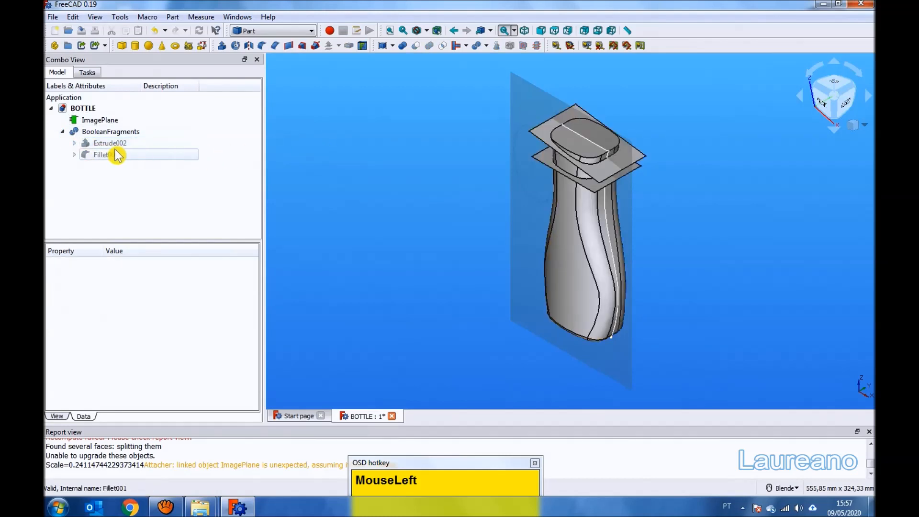
- Downgrade BooleanFragments into separate solids using the Arch workbench
click(91, 133)
click(63, 132)
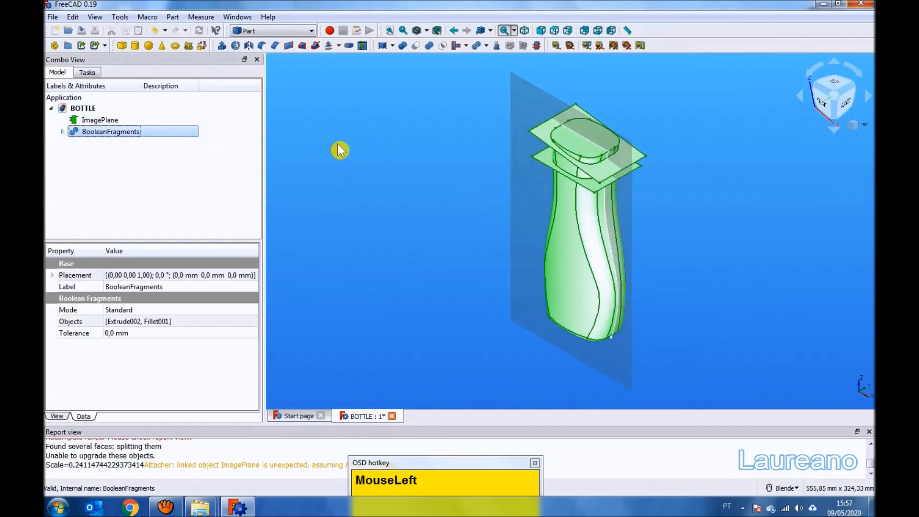
click(312, 31)
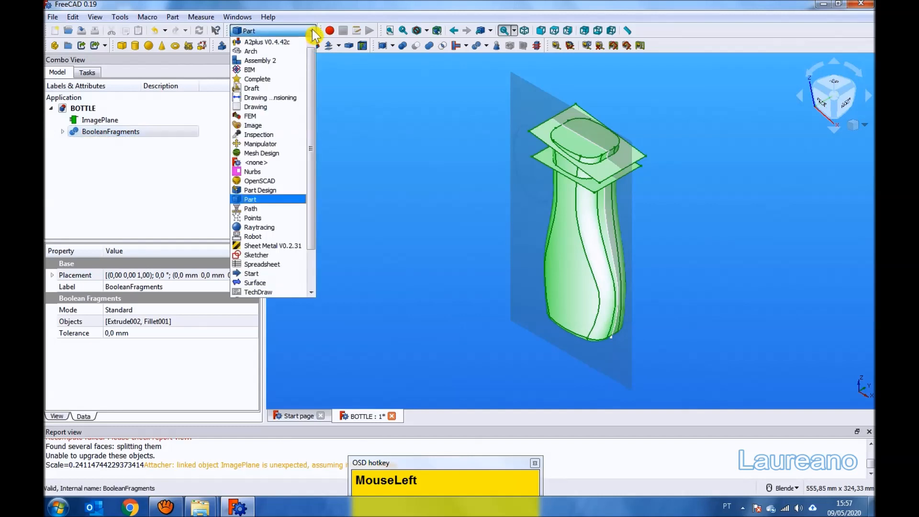
click(269, 54)
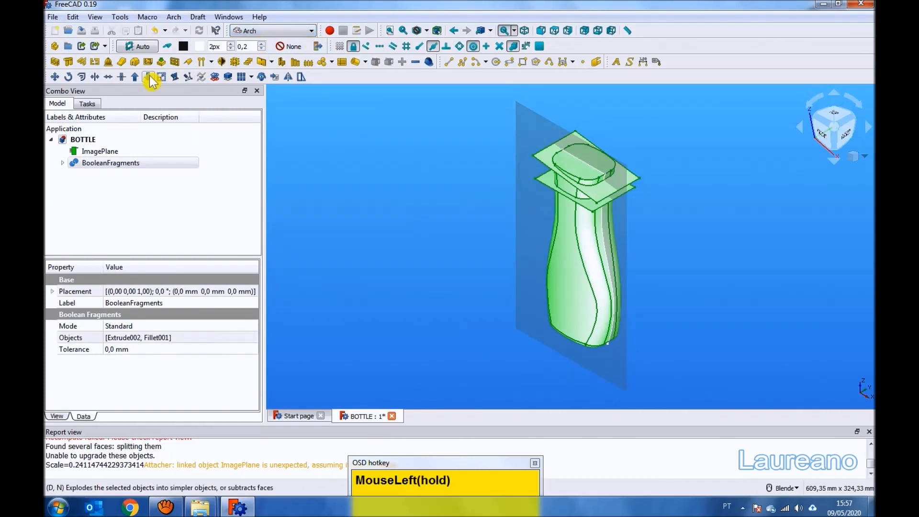
click(150, 82)
click(318, 186)
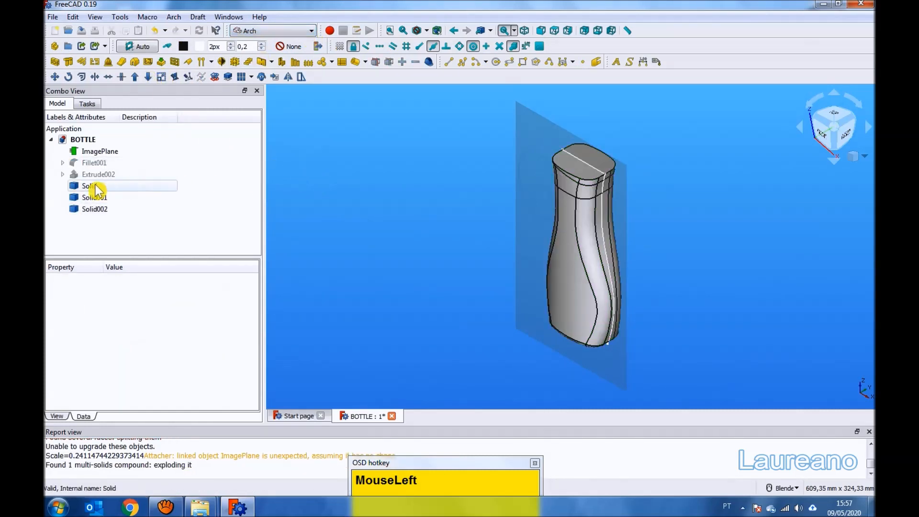
- Check which part of the bottle each solid represents and delete the top wedge named Solid, above the slanted cut
click(93, 187)
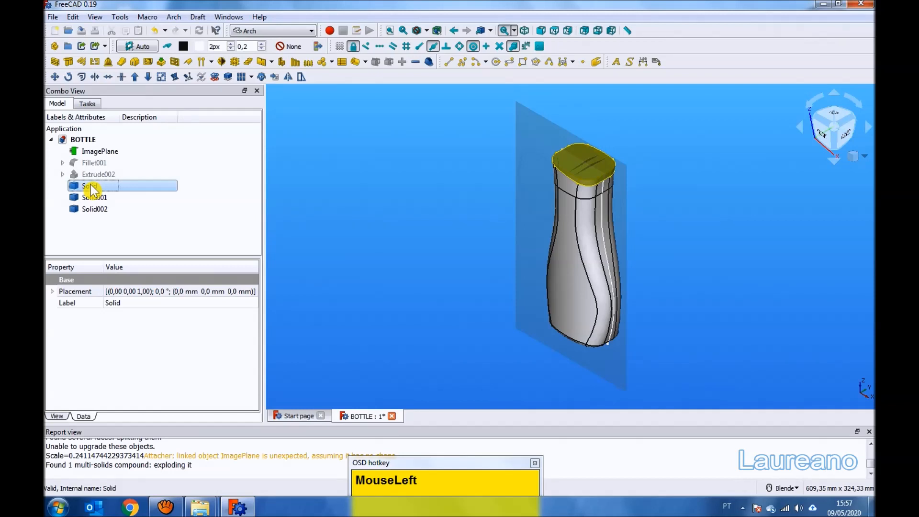
click(94, 197)
click(93, 209)
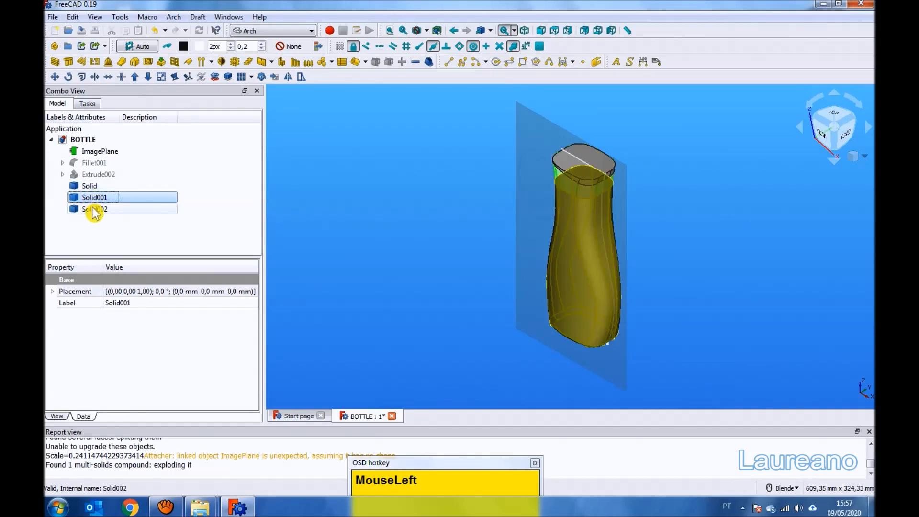
click(408, 223)
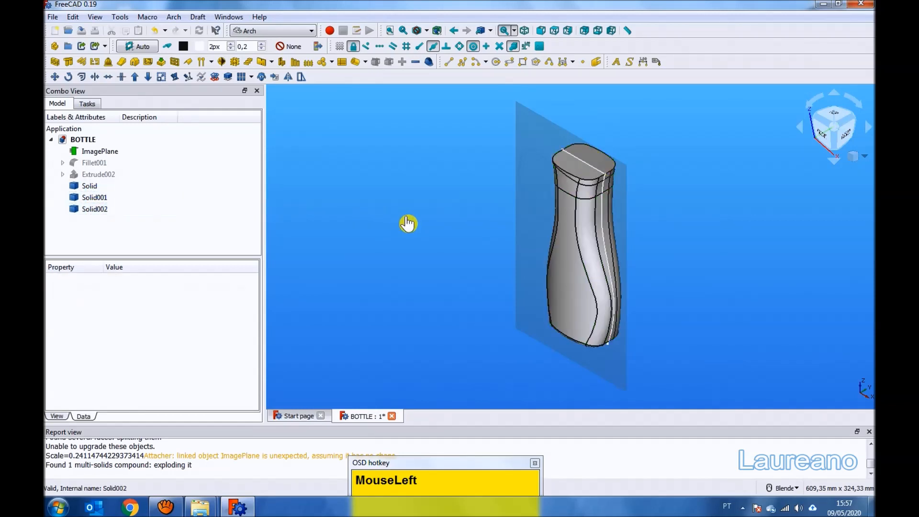
click(91, 188)
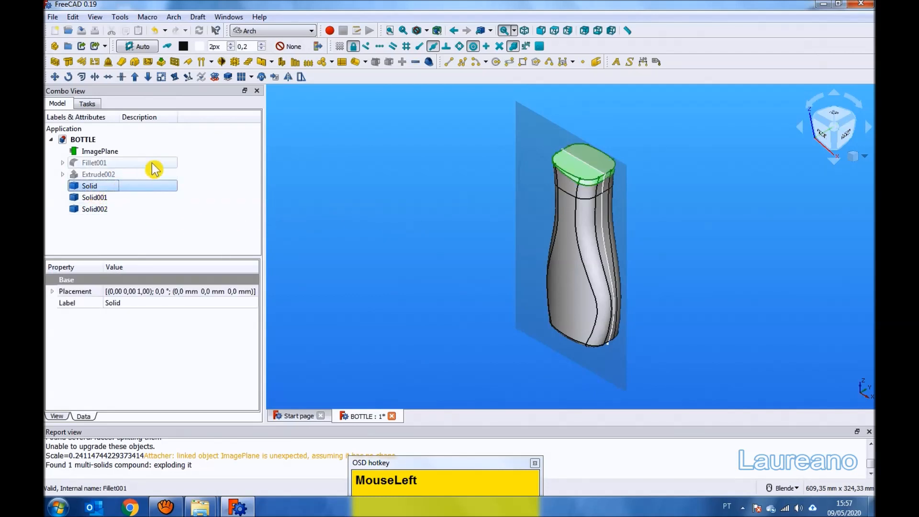
key(Delete)
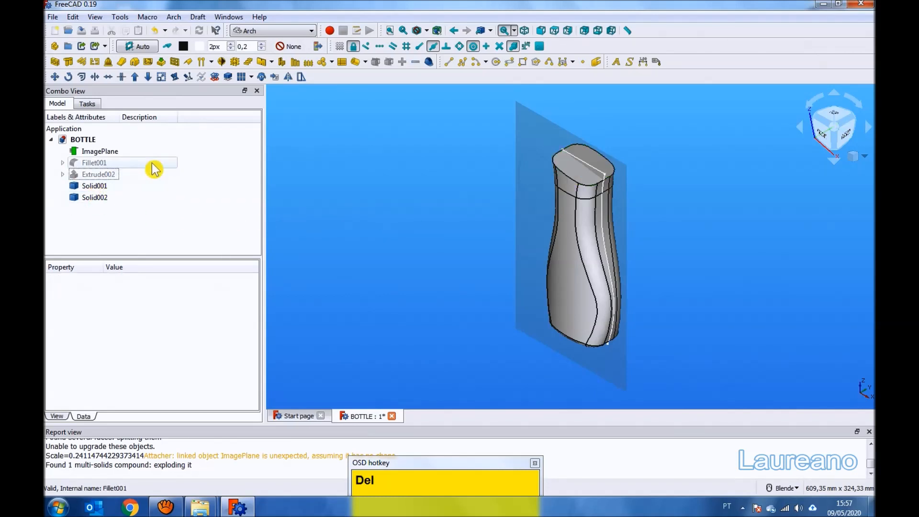
click(345, 203)
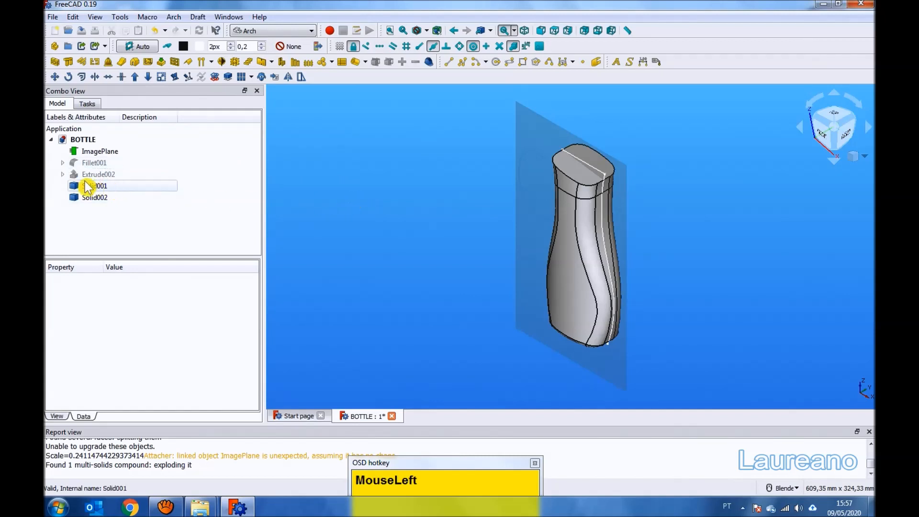
- Hide the original profile Sketch nested under Fillet001 and collapse the expanded branches of the model tree
click(63, 175)
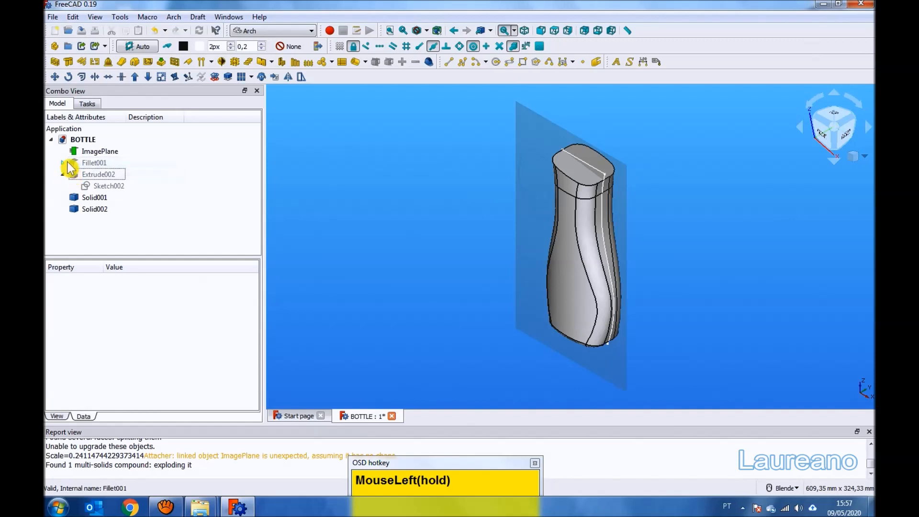
click(62, 163)
click(74, 174)
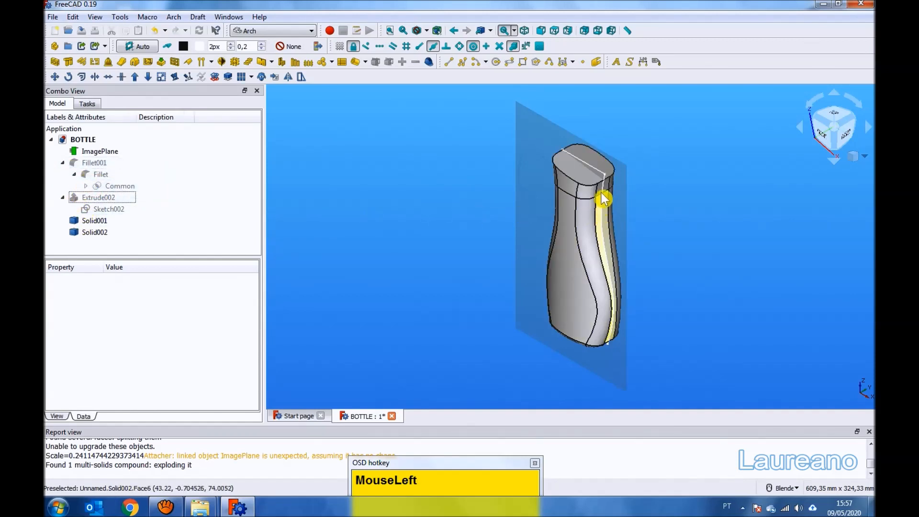
click(602, 174)
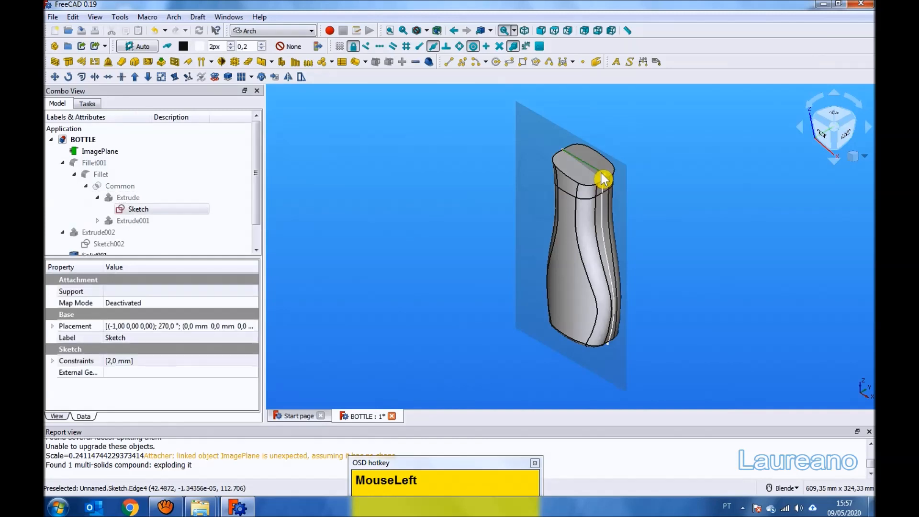
click(451, 200)
middle_click(597, 207)
middle_drag(597, 207, 546, 213)
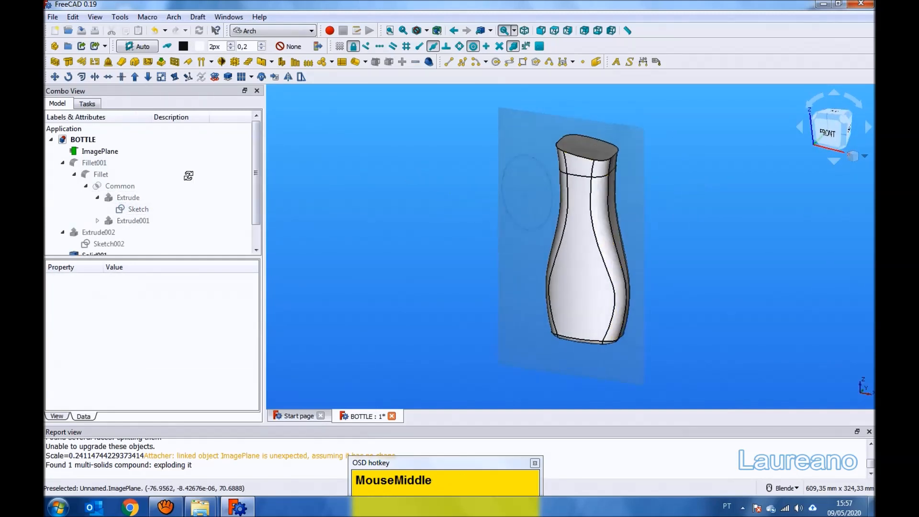
click(63, 163)
click(63, 175)
- Hide the bottle body Solid002 and the reference ImagePlane, leaving only the cap Solid001 displayed
click(67, 185)
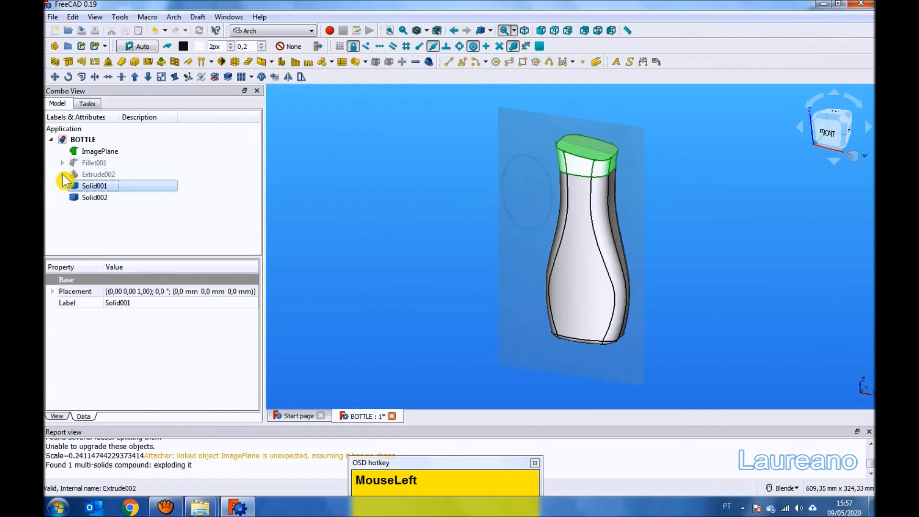
click(414, 195)
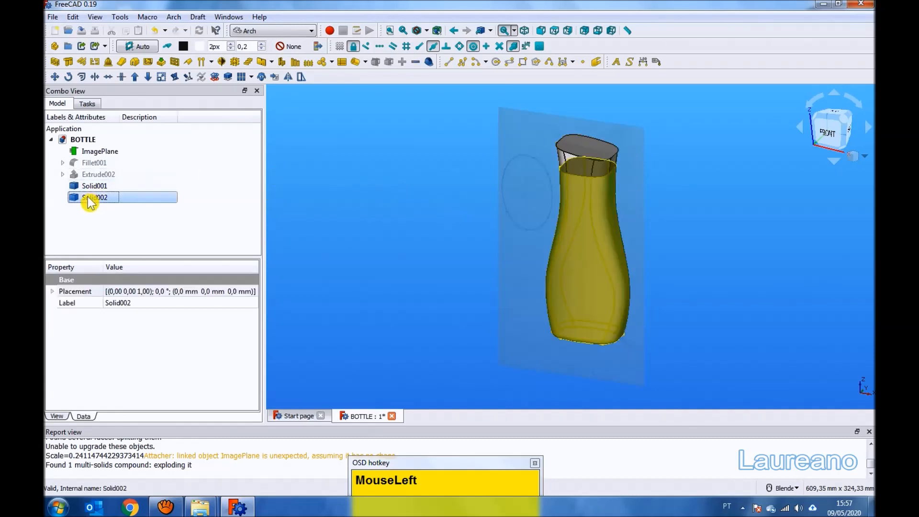
key(space)
scroll(575, 179, up, 5)
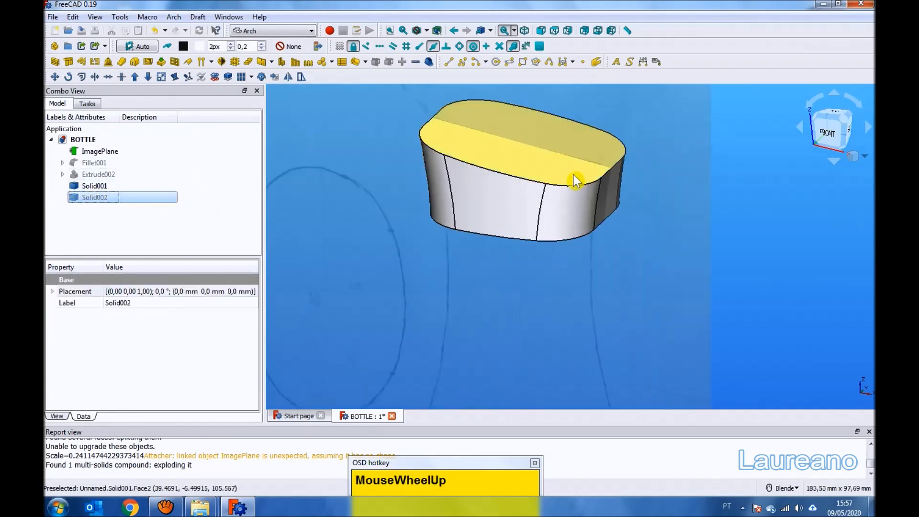
click(75, 152)
key(space)
scroll(551, 186, down, 3)
middle_drag(598, 199, 593, 137)
scroll(538, 153, up, 3)
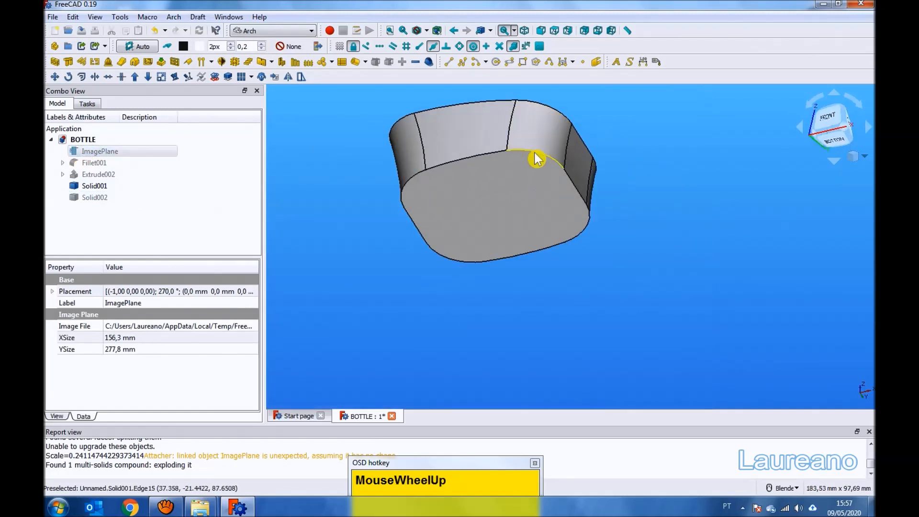
- Fillet the bottom edge of the cap Solid001 with a 0.5 mm constant radius using the Part workbench
click(491, 156)
click(311, 31)
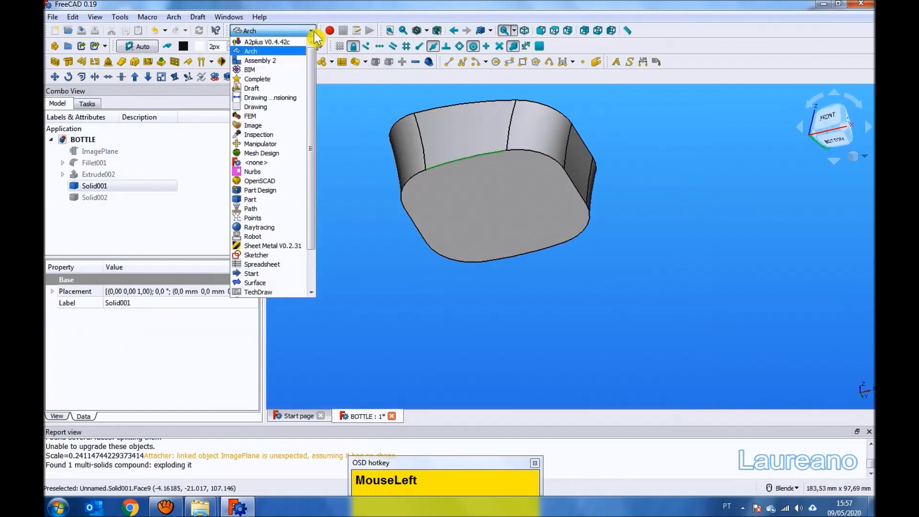
click(251, 199)
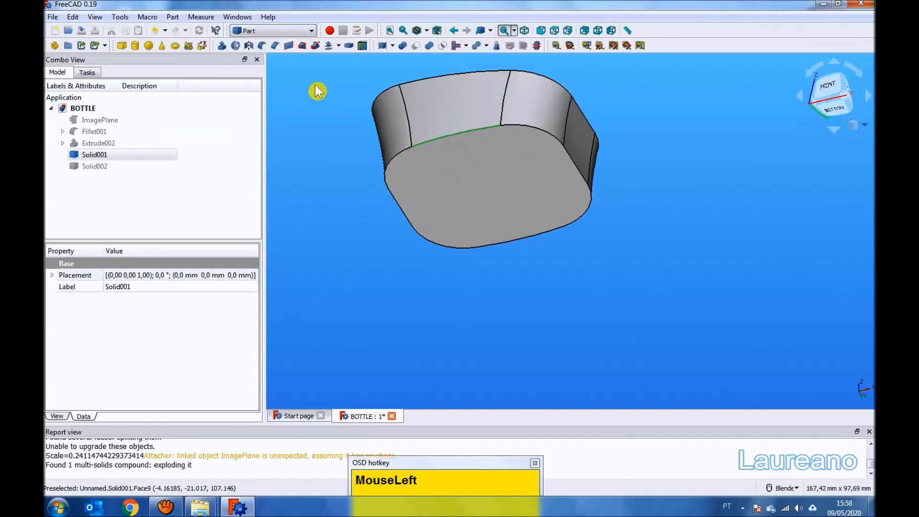
click(262, 46)
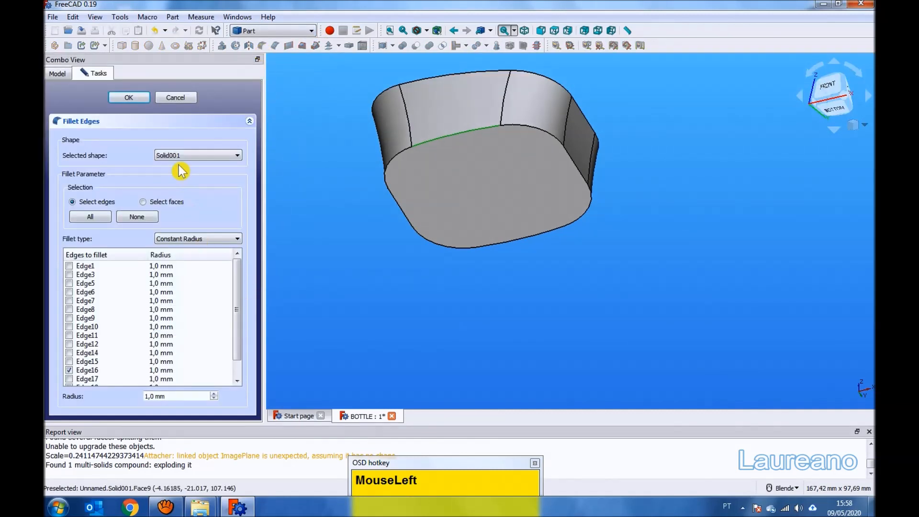
drag(172, 396, 155, 394)
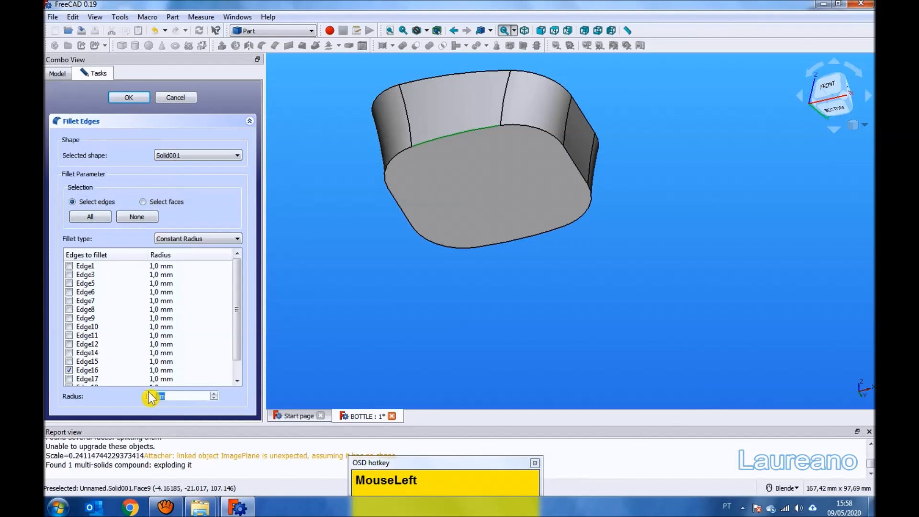
text(0,5)
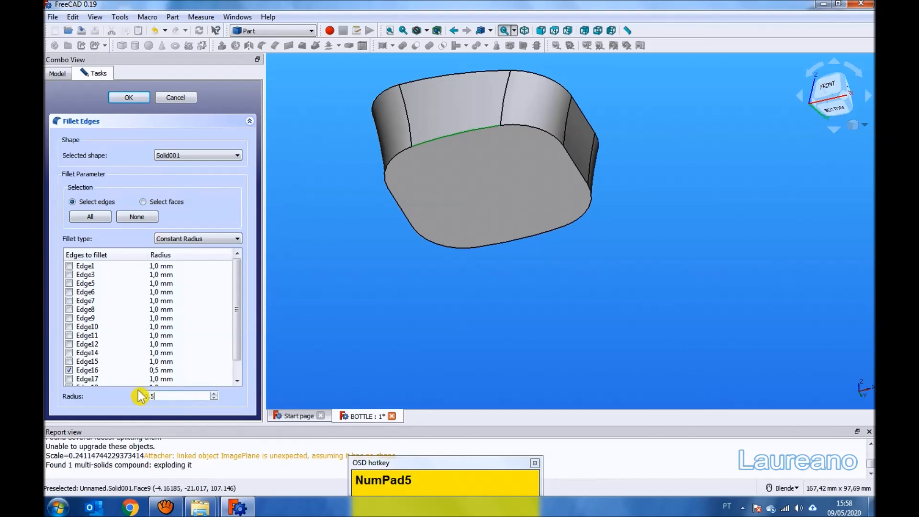
click(130, 99)
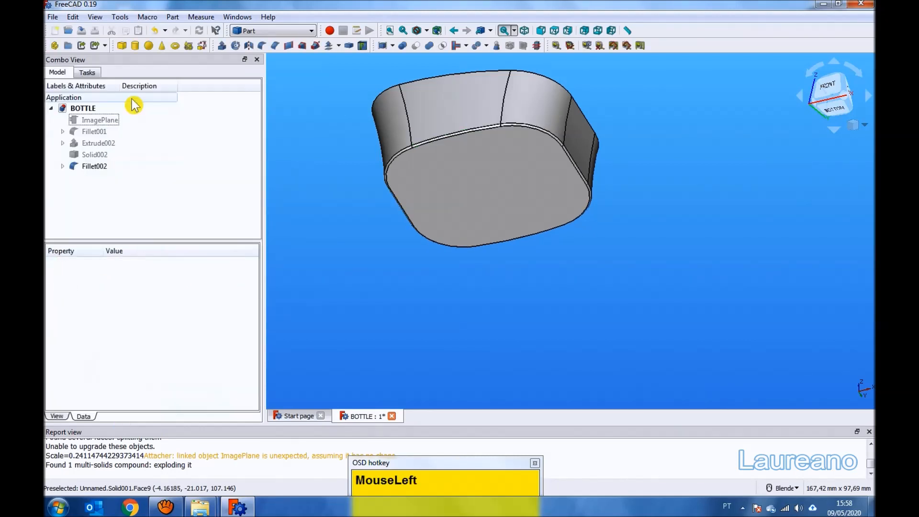
- Fillet the slanted top edge of the cap with a 2 mm constant radius
middle_drag(376, 150, 356, 242)
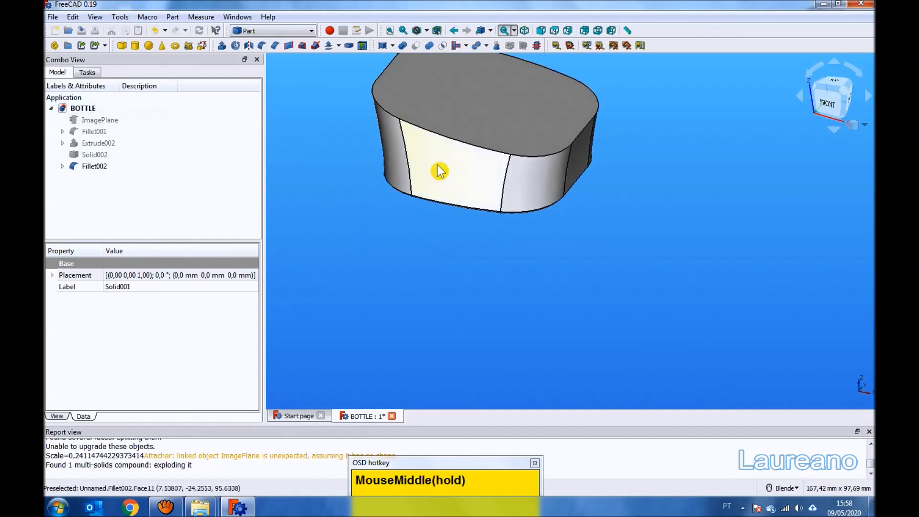
click(449, 142)
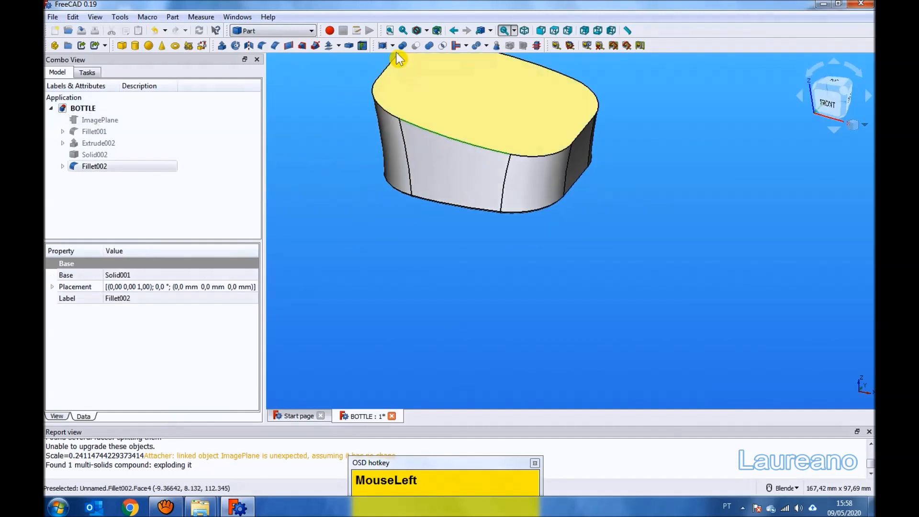
click(262, 46)
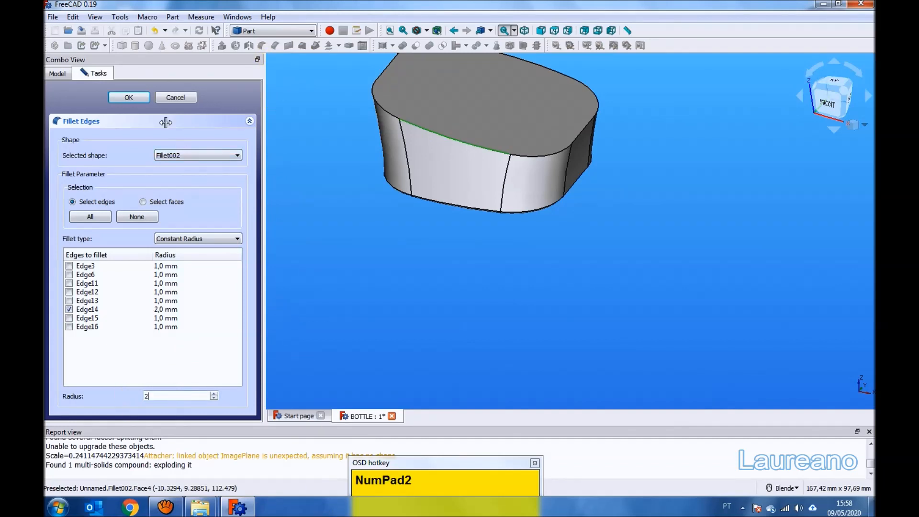
click(128, 97)
- Show the bottle body Solid002 and hide the filleted cap Fillet003 to expose the neck's top edge
scroll(369, 238, down, 3)
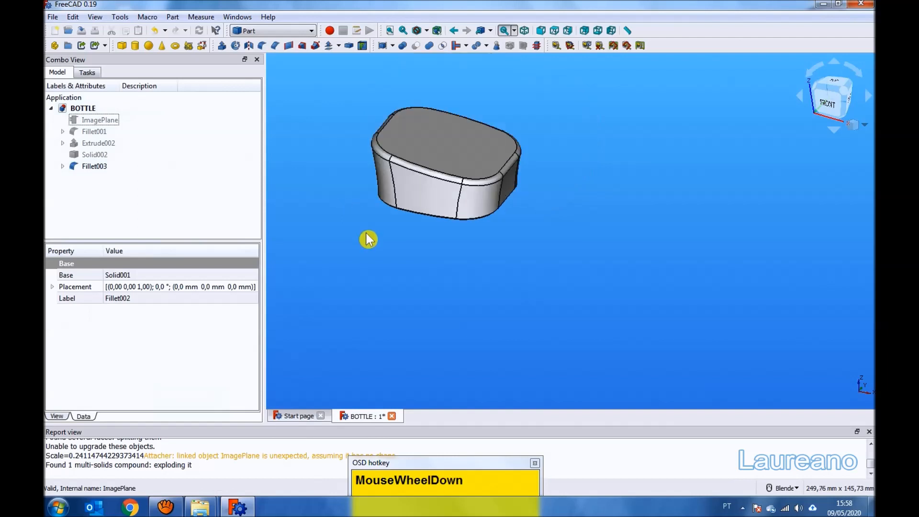
click(89, 155)
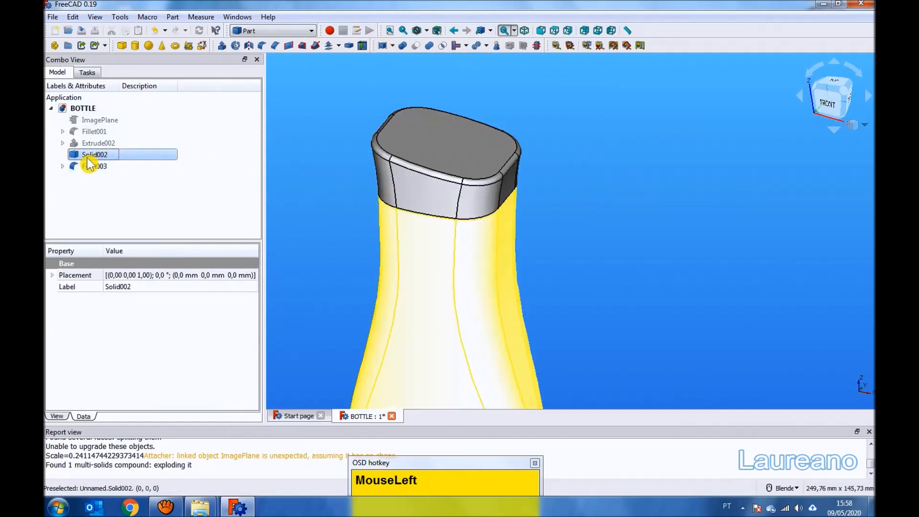
click(331, 211)
click(94, 167)
key(space)
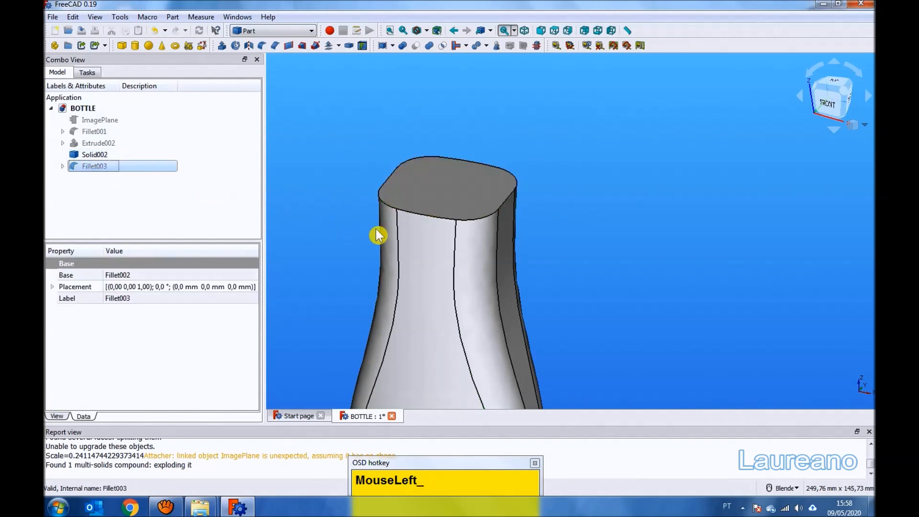
- Fillet the top edge of the bottle body's neck with a 0.5 mm constant radius
click(431, 219)
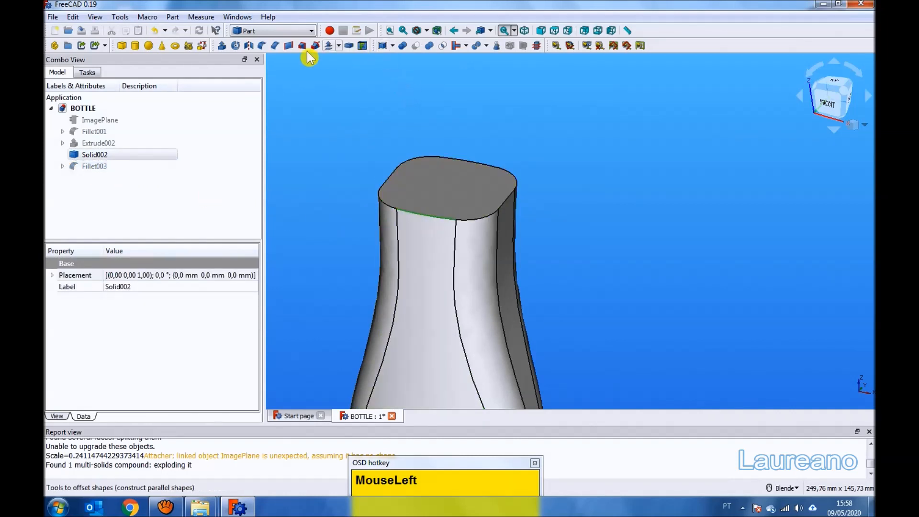
click(262, 45)
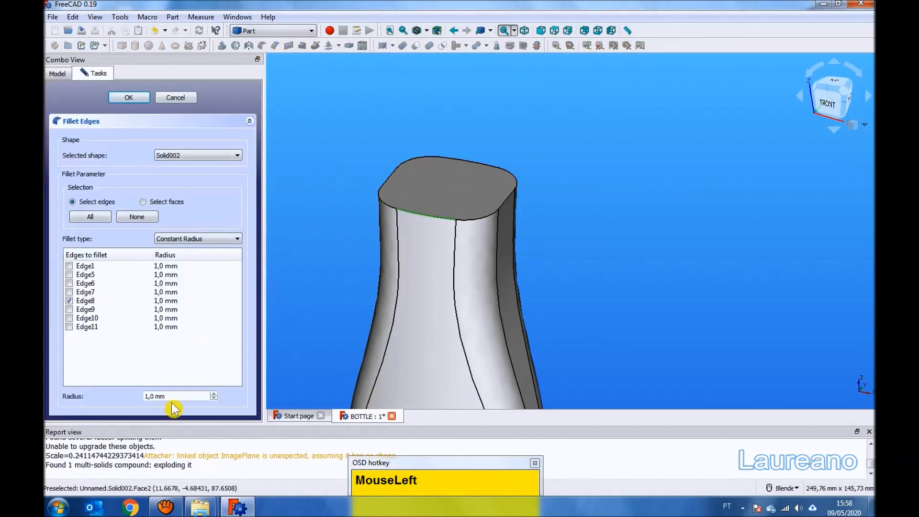
text(0,5)
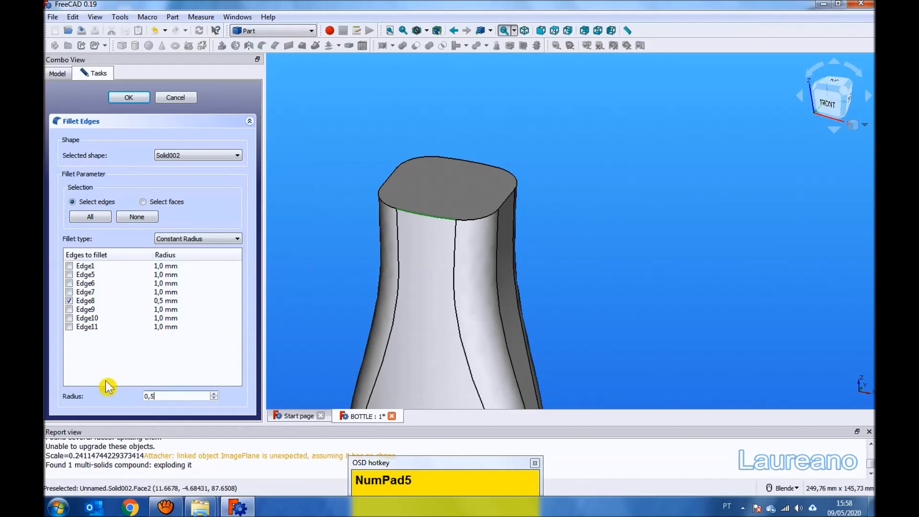
click(138, 110)
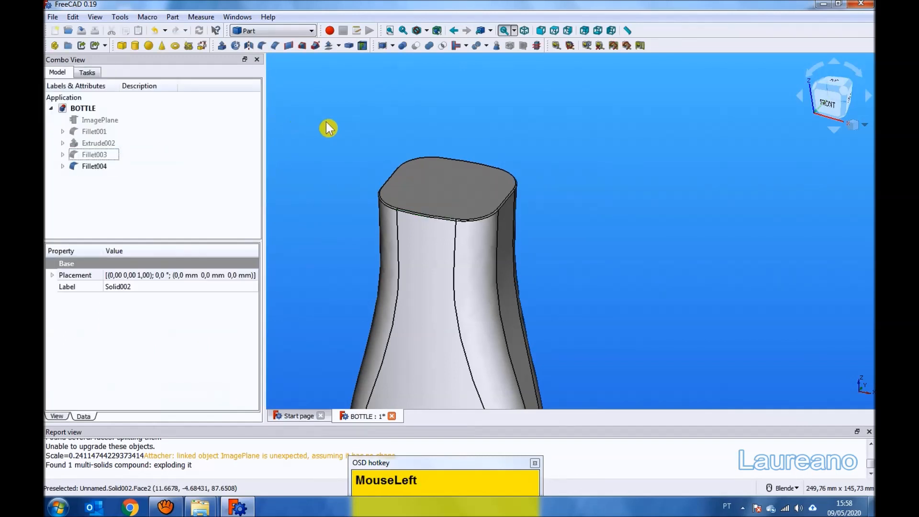
- Show the cap Fillet003 again and display the whole bottle in the isometric view
drag(130, 154, 308, 164)
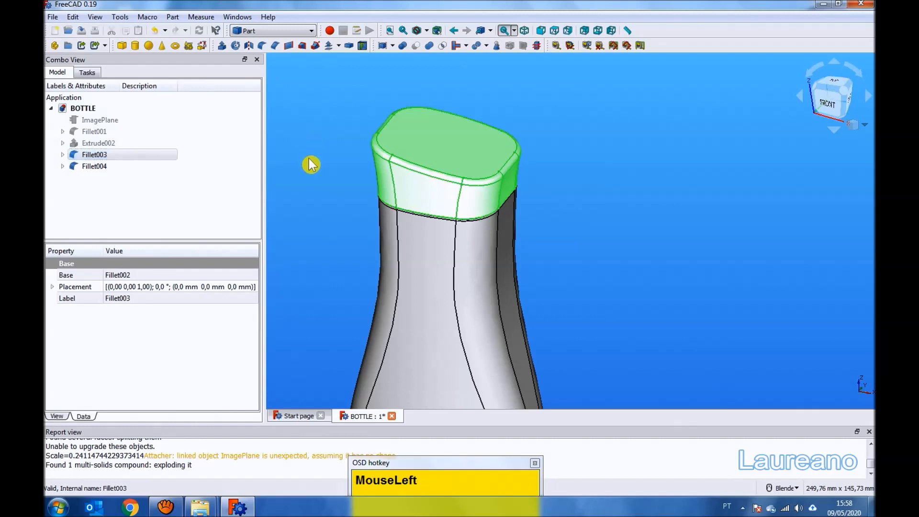
scroll(411, 185, down, 4)
middle_drag(410, 184, 474, 151)
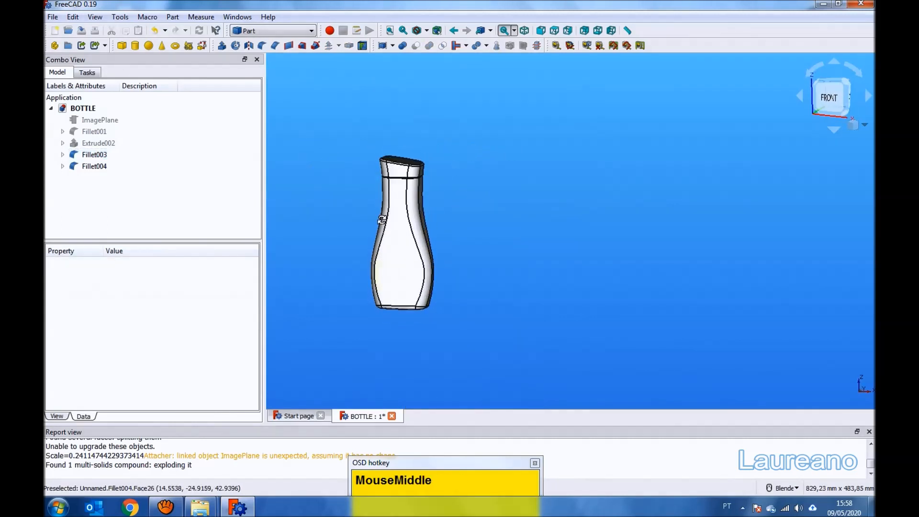
click(390, 30)
click(525, 30)
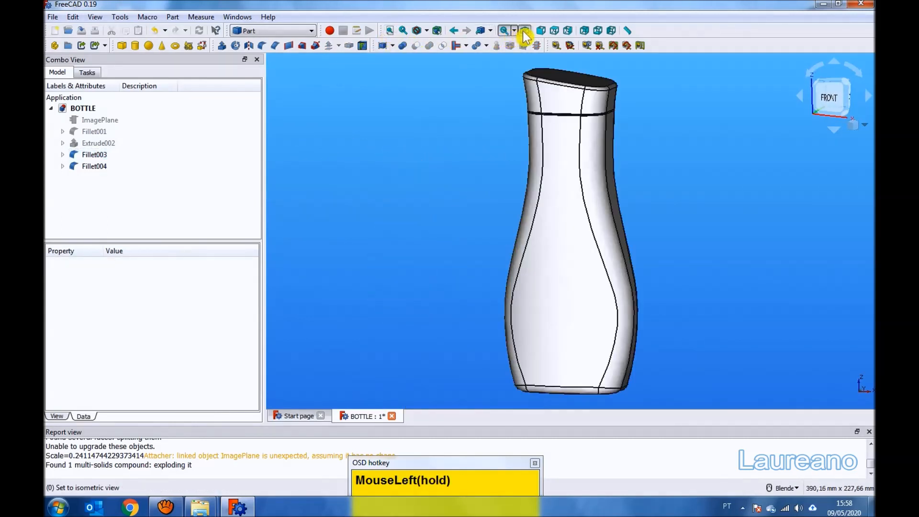
- Switch the 3D display to perspective projection and fit the bottle to the view from near the front
click(96, 17)
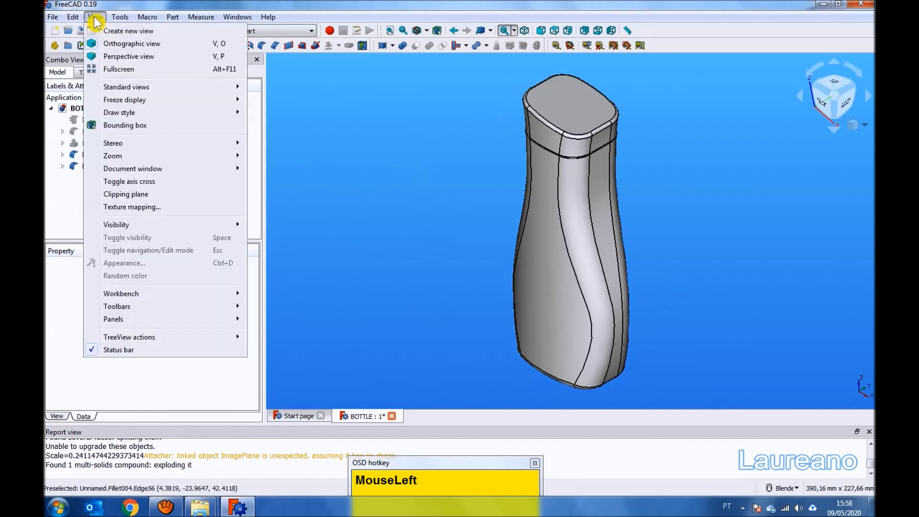
click(96, 59)
middle_drag(390, 201, 455, 188)
scroll(493, 158, down, 2)
scroll(521, 149, up, 2)
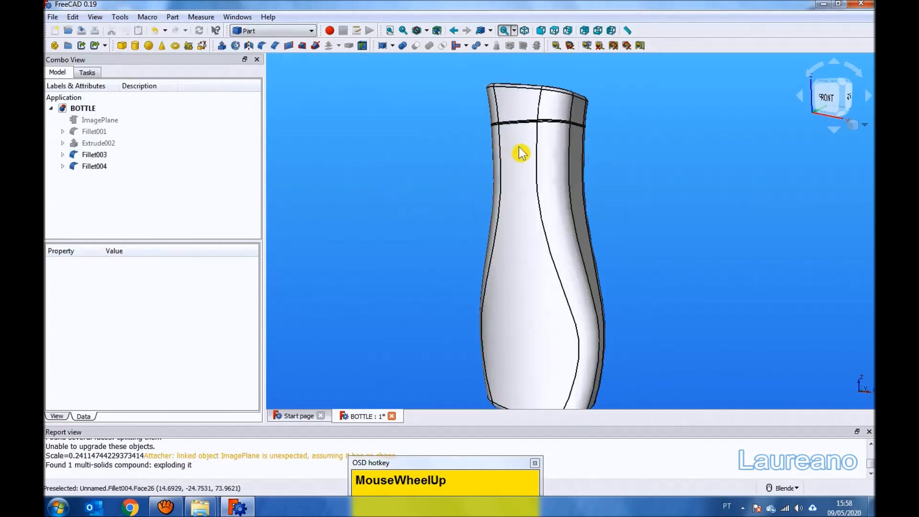
scroll(554, 176, down, 2)
middle_click(597, 193)
scroll(595, 191, up, 2)
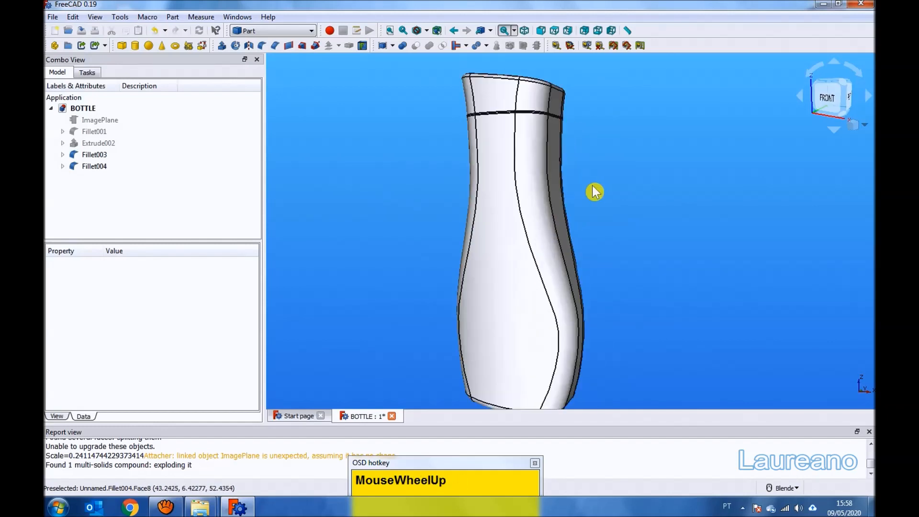
click(391, 31)
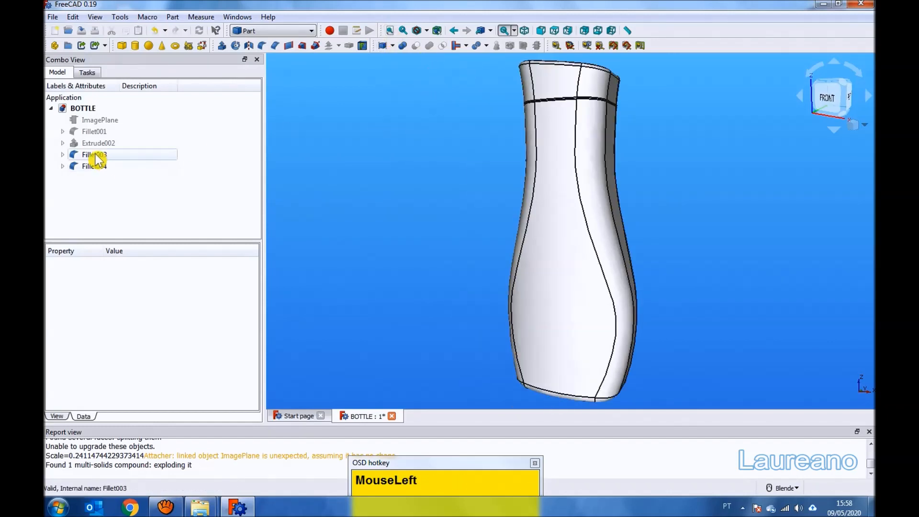
- Set the shape color of the cap Fillet003 to the basic magenta color
click(94, 155)
click(57, 417)
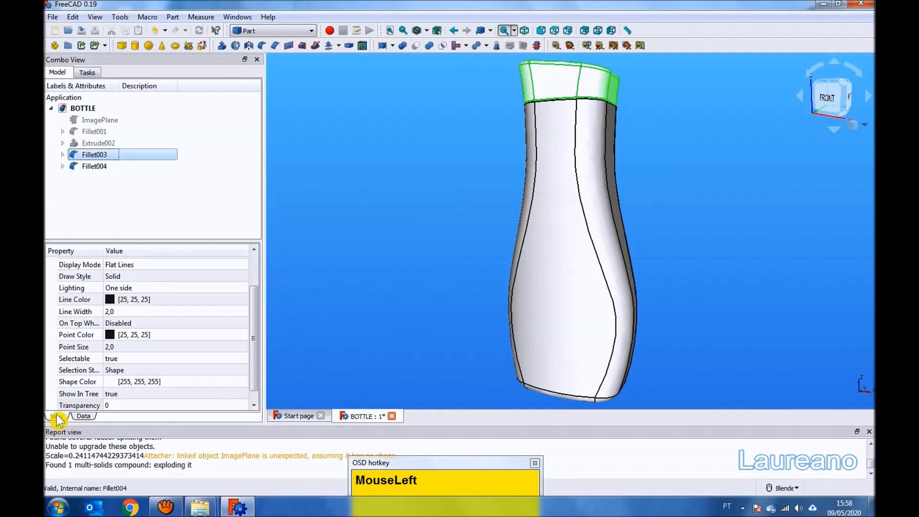
click(111, 386)
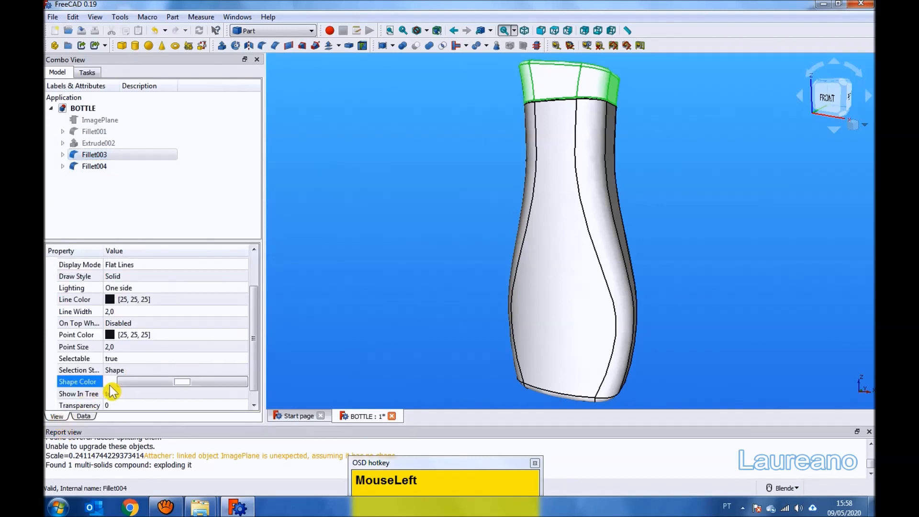
click(182, 383)
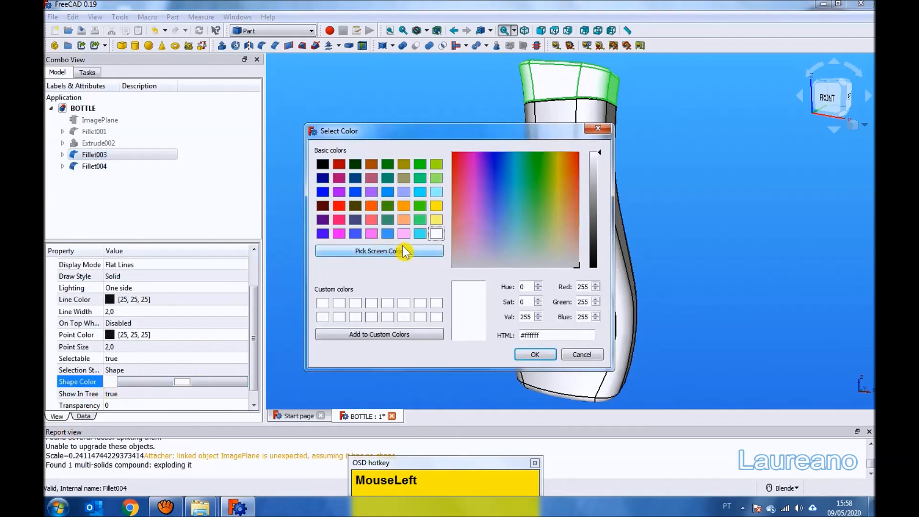
click(339, 180)
click(535, 357)
click(445, 232)
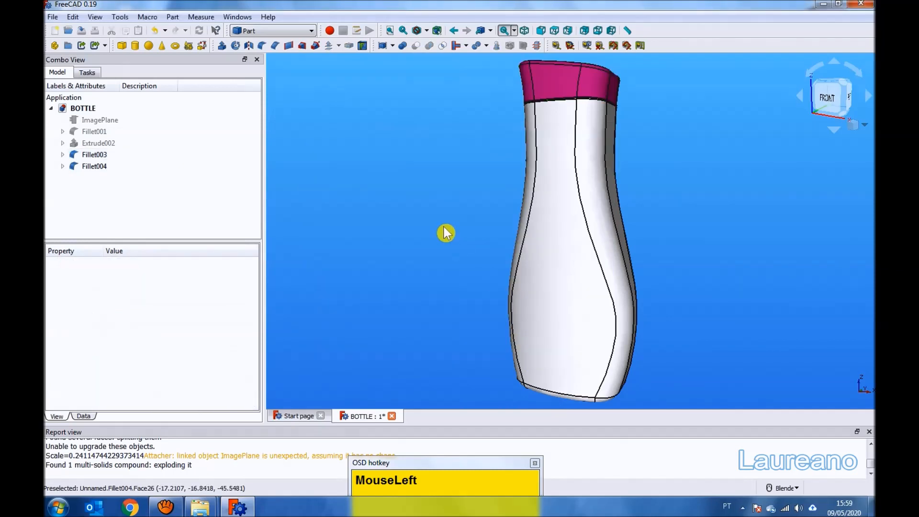
- Examine the finished bottle with its colored cap from several angles and distances
mouse_move(475, 191)
middle_down()
mouse_move(467, 205)
mouse_move(476, 209)
mouse_move(479, 197)
middle_up()
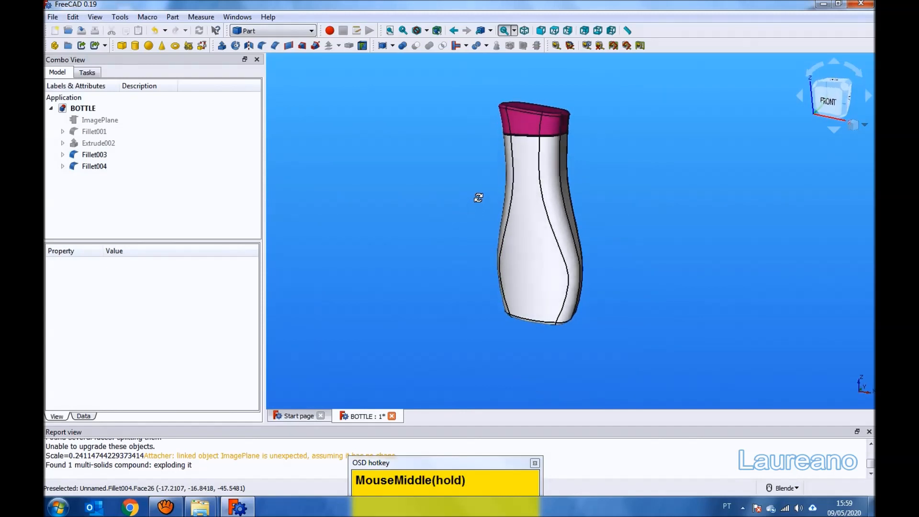
click(390, 32)
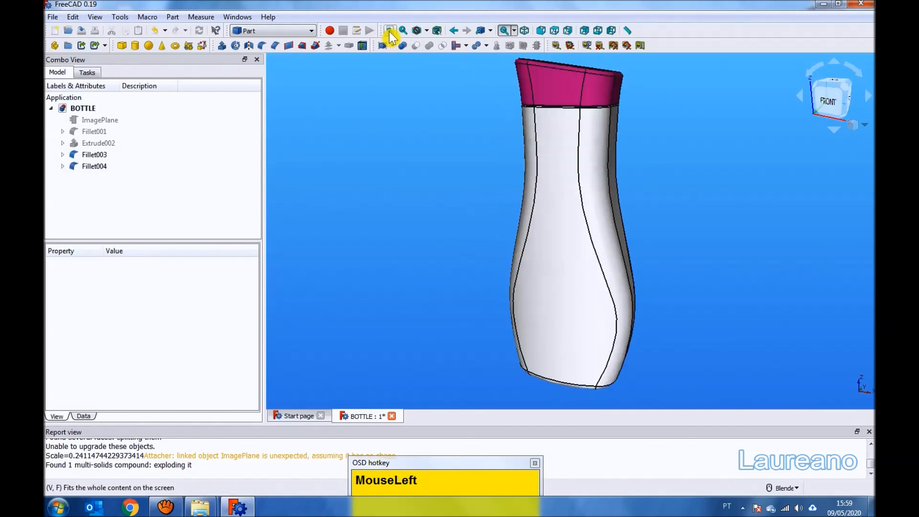
middle_drag(471, 166, 464, 167)
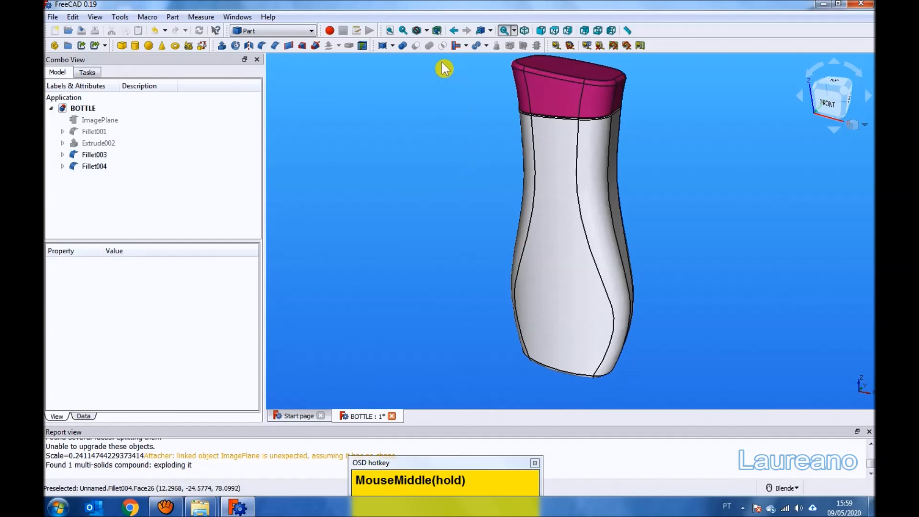
click(403, 31)
scroll(495, 192, down, 2)
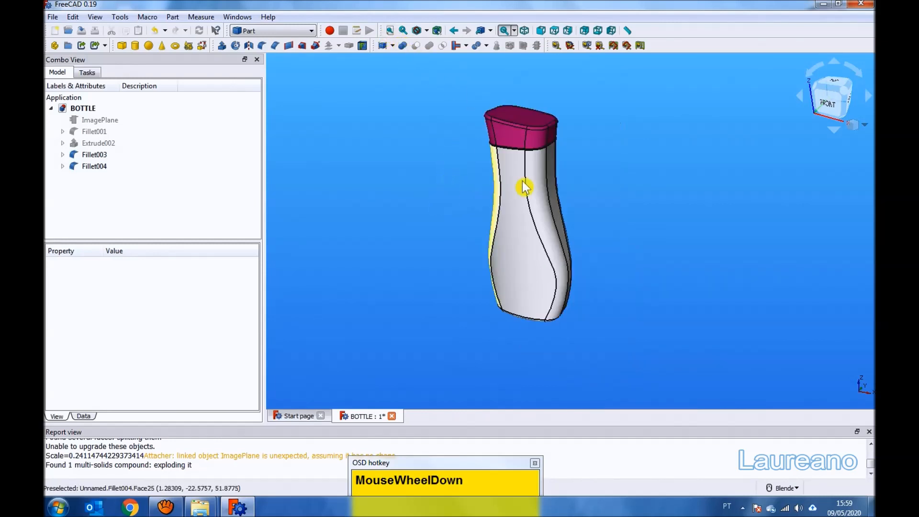
scroll(571, 178, up, 2)
scroll(591, 156, down, 2)
middle_drag(601, 139, 593, 121)
scroll(598, 101, up, 2)
mouse_move(600, 171)
middle_down()
mouse_move(603, 154)
mouse_move(599, 168)
middle_up()
scroll(605, 182, down, 2)
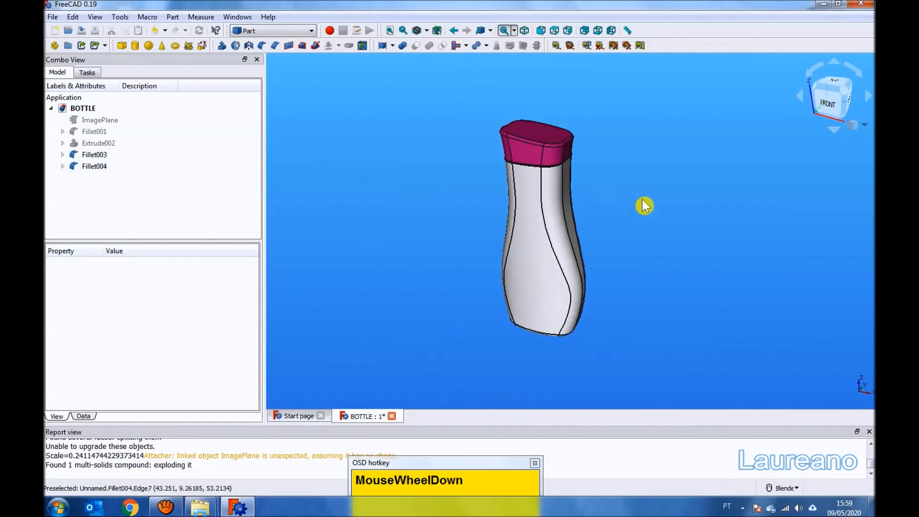